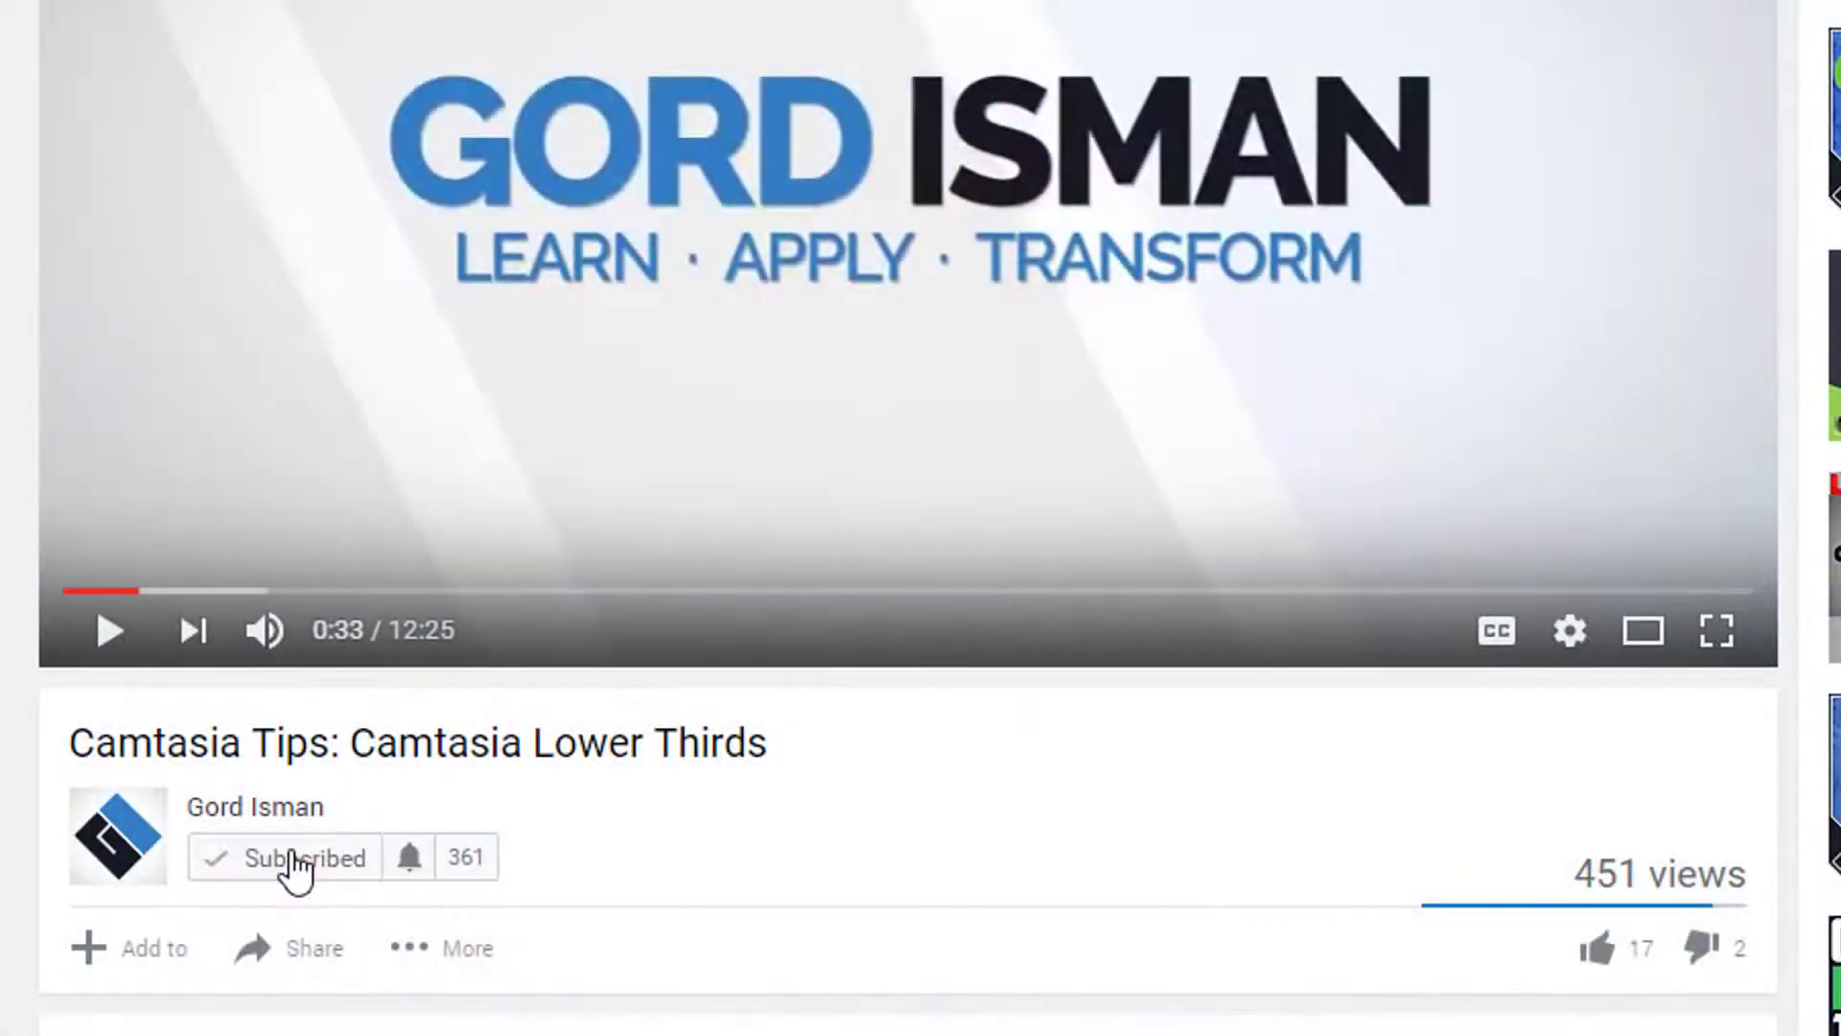
- Save the notification preferences, then open the first upload's details from the Videos list
click(425, 856)
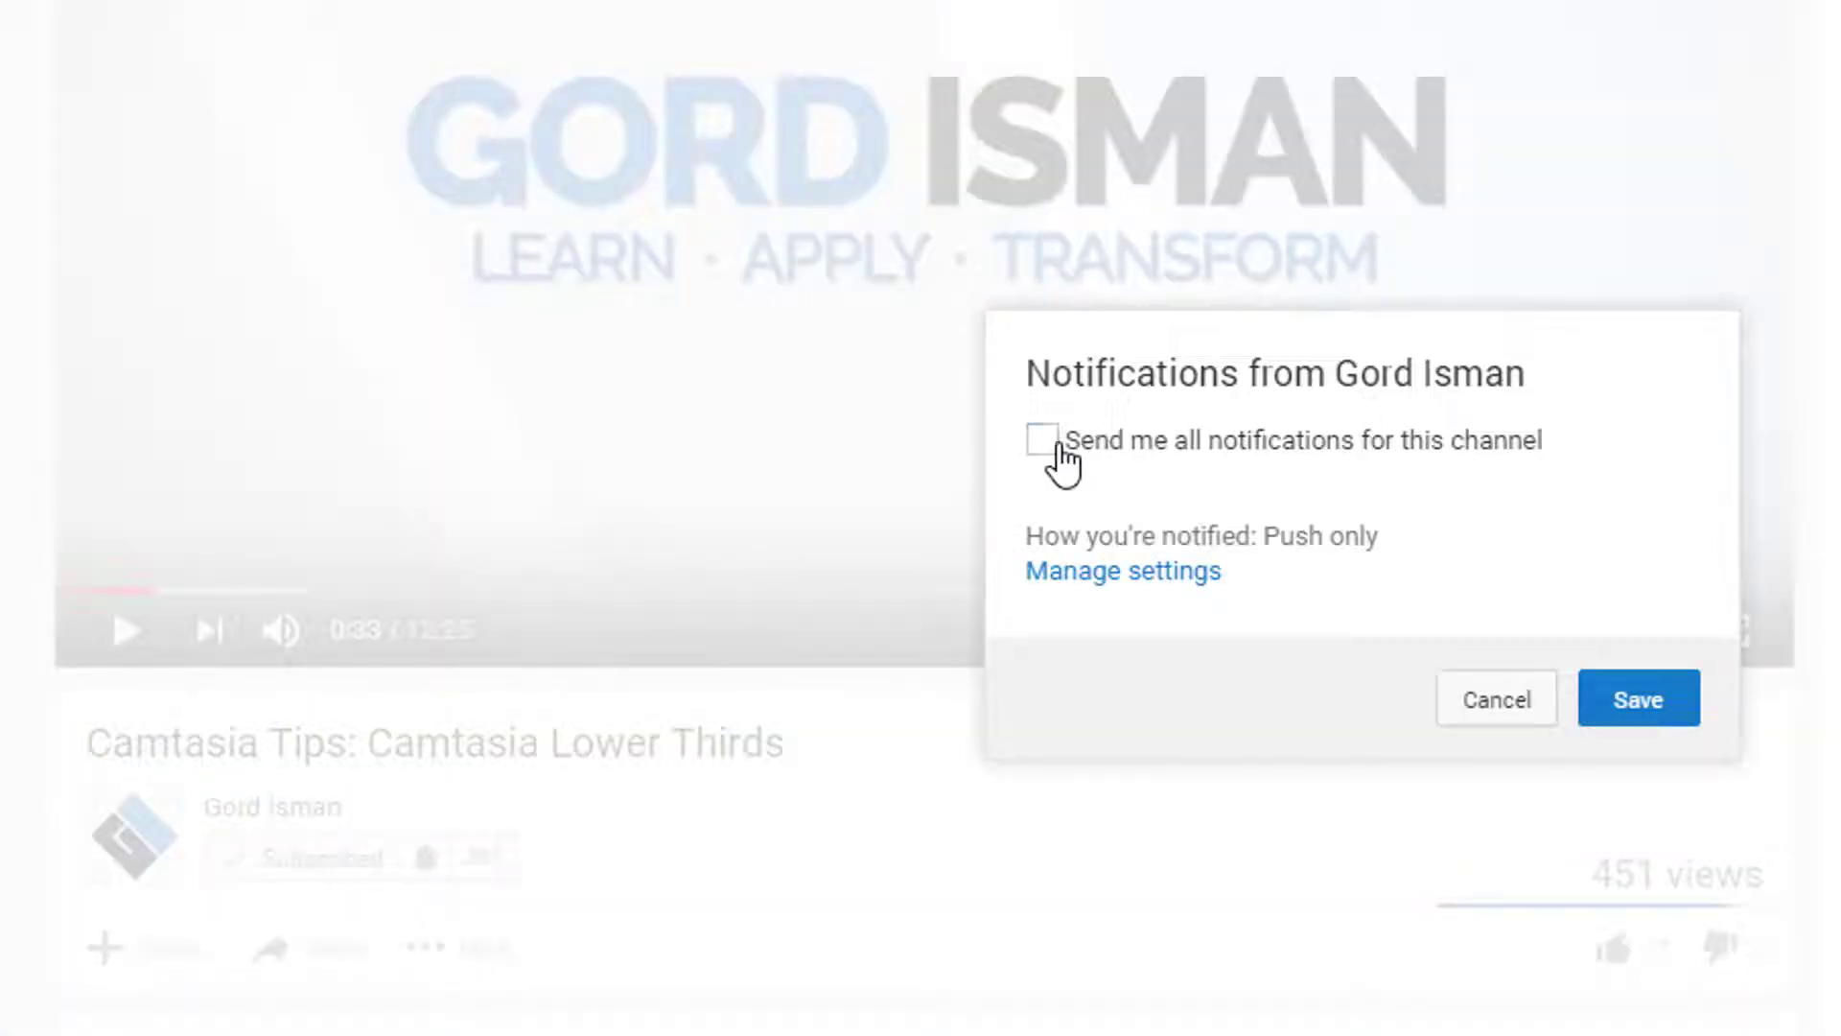
click(1637, 707)
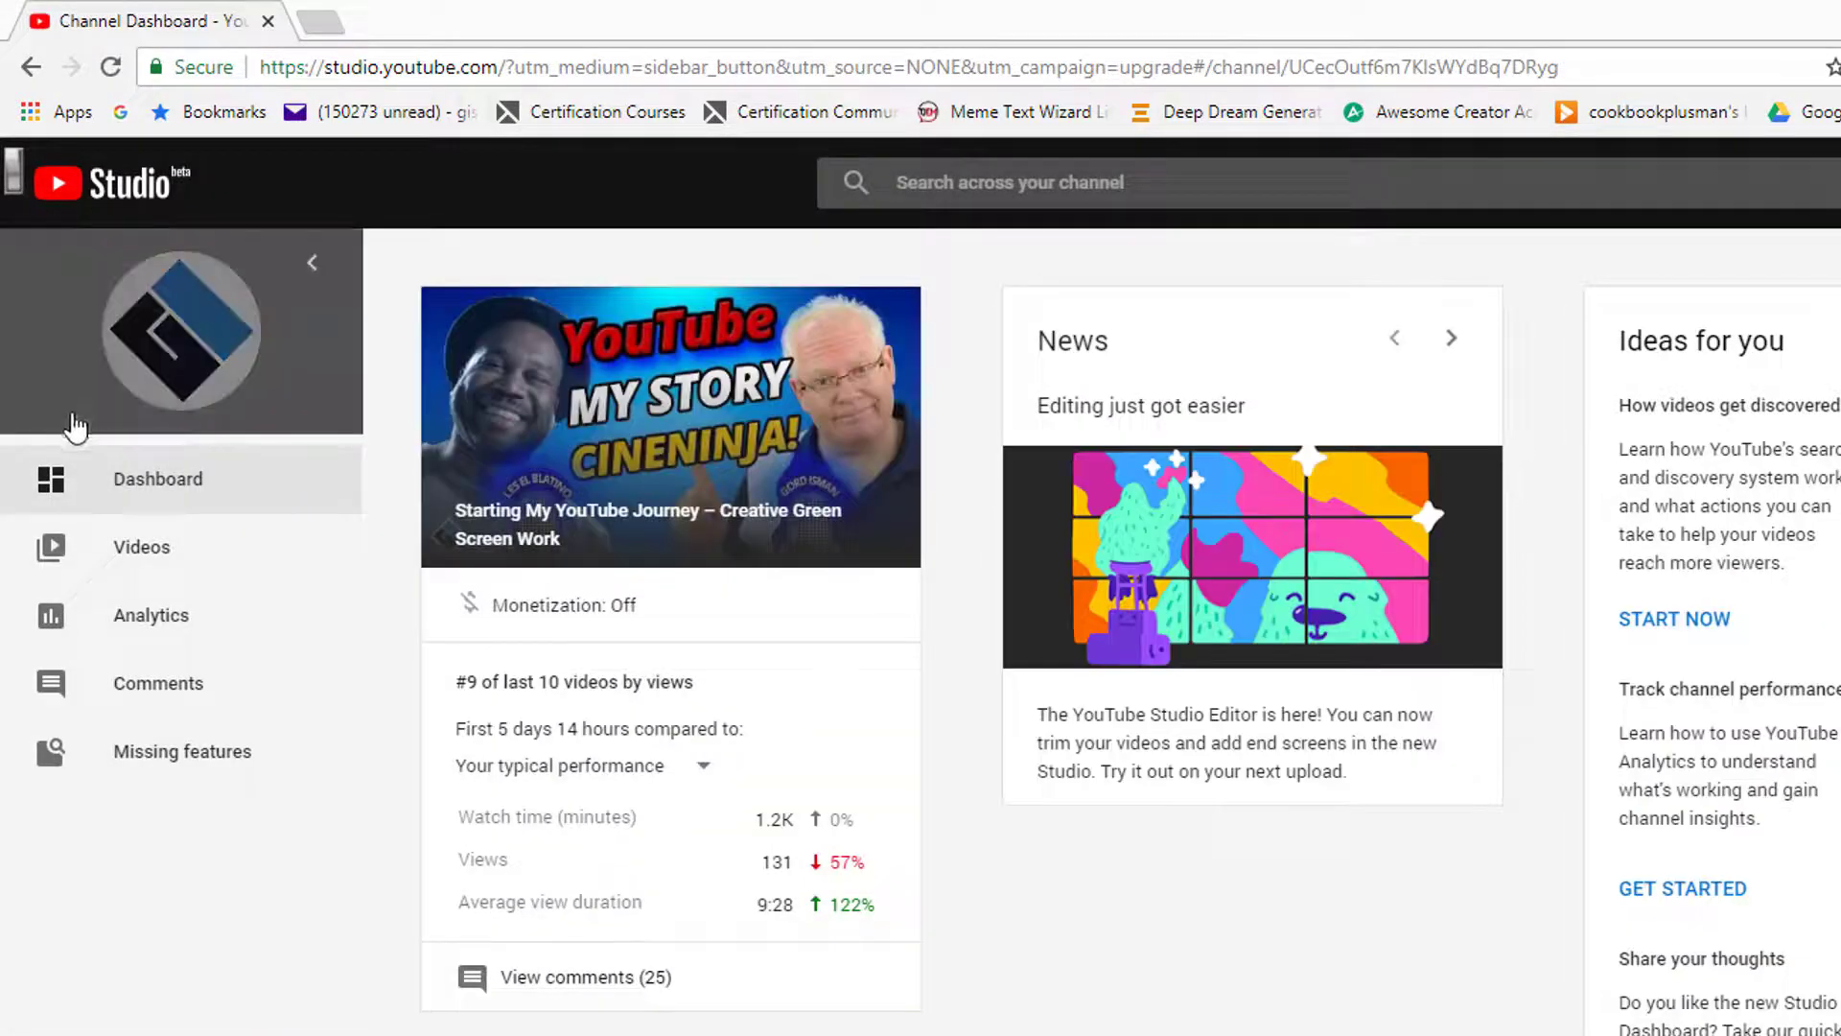
click(153, 553)
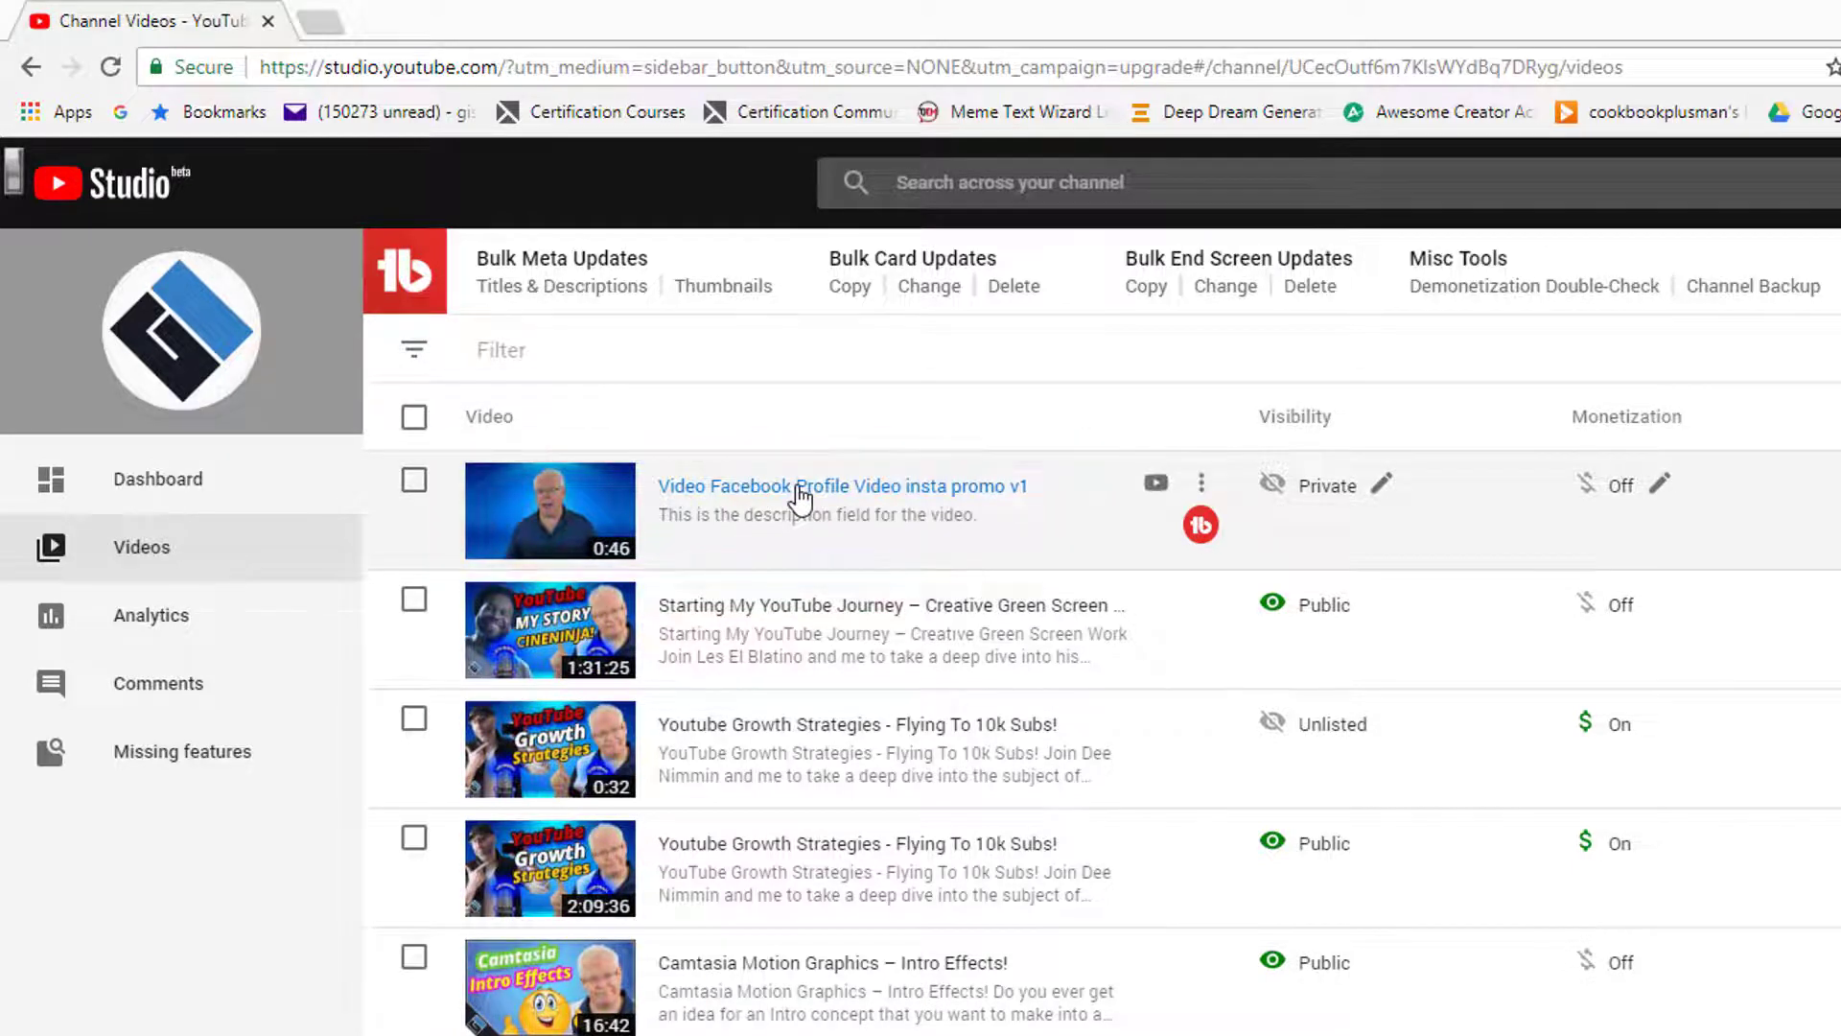
click(801, 490)
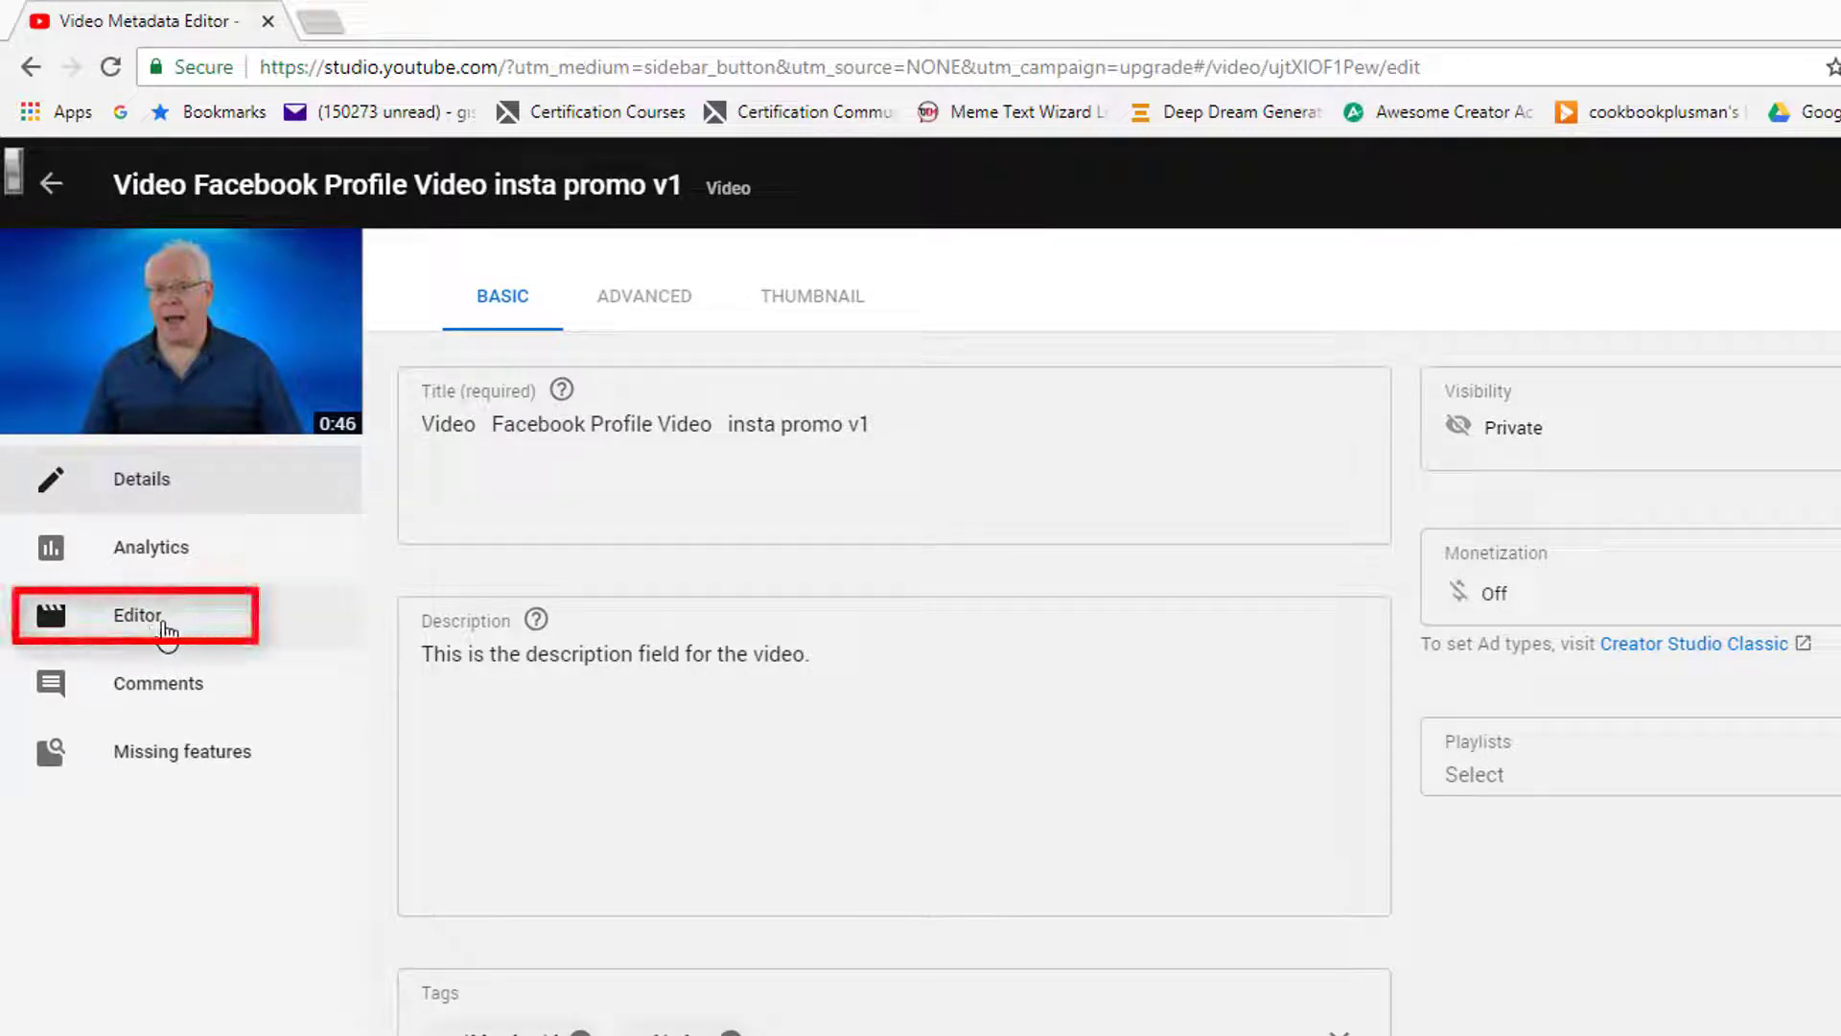
- Open the video in the Editor, enlarge the preview, and review the keyboard shortcuts list
click(165, 628)
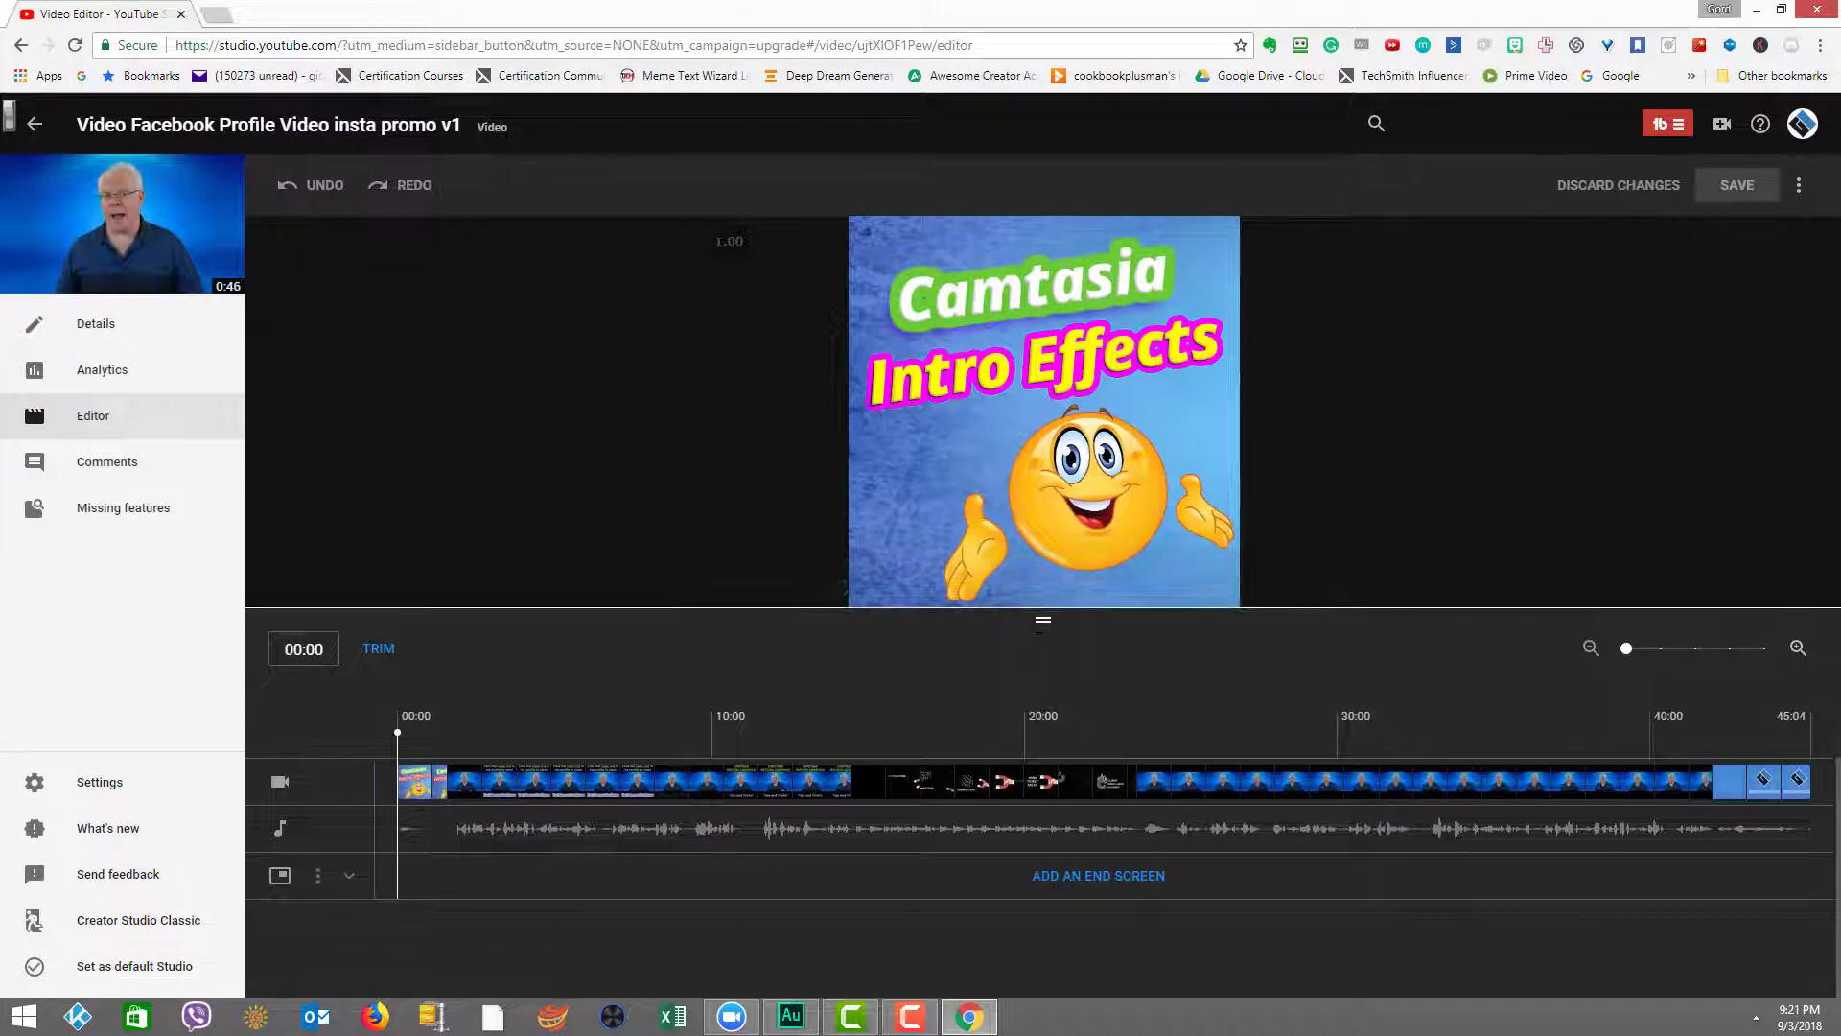
drag(1038, 619, 1038, 677)
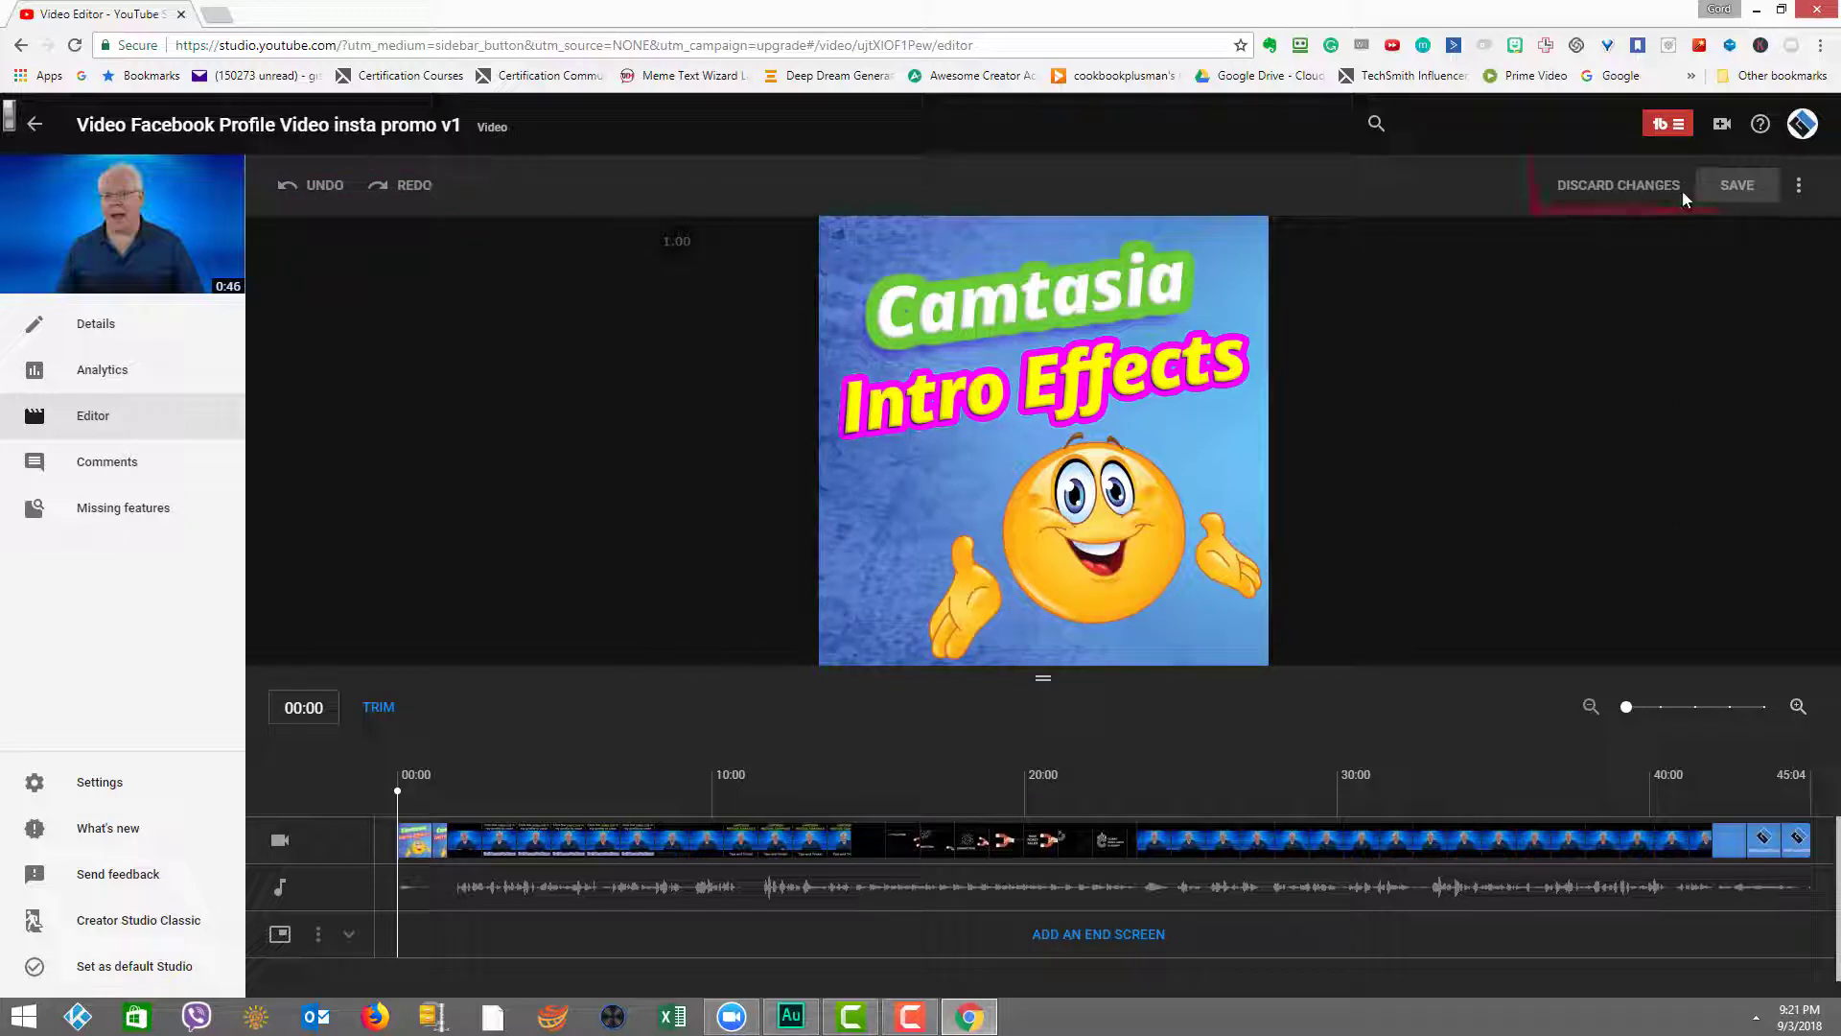
click(1803, 192)
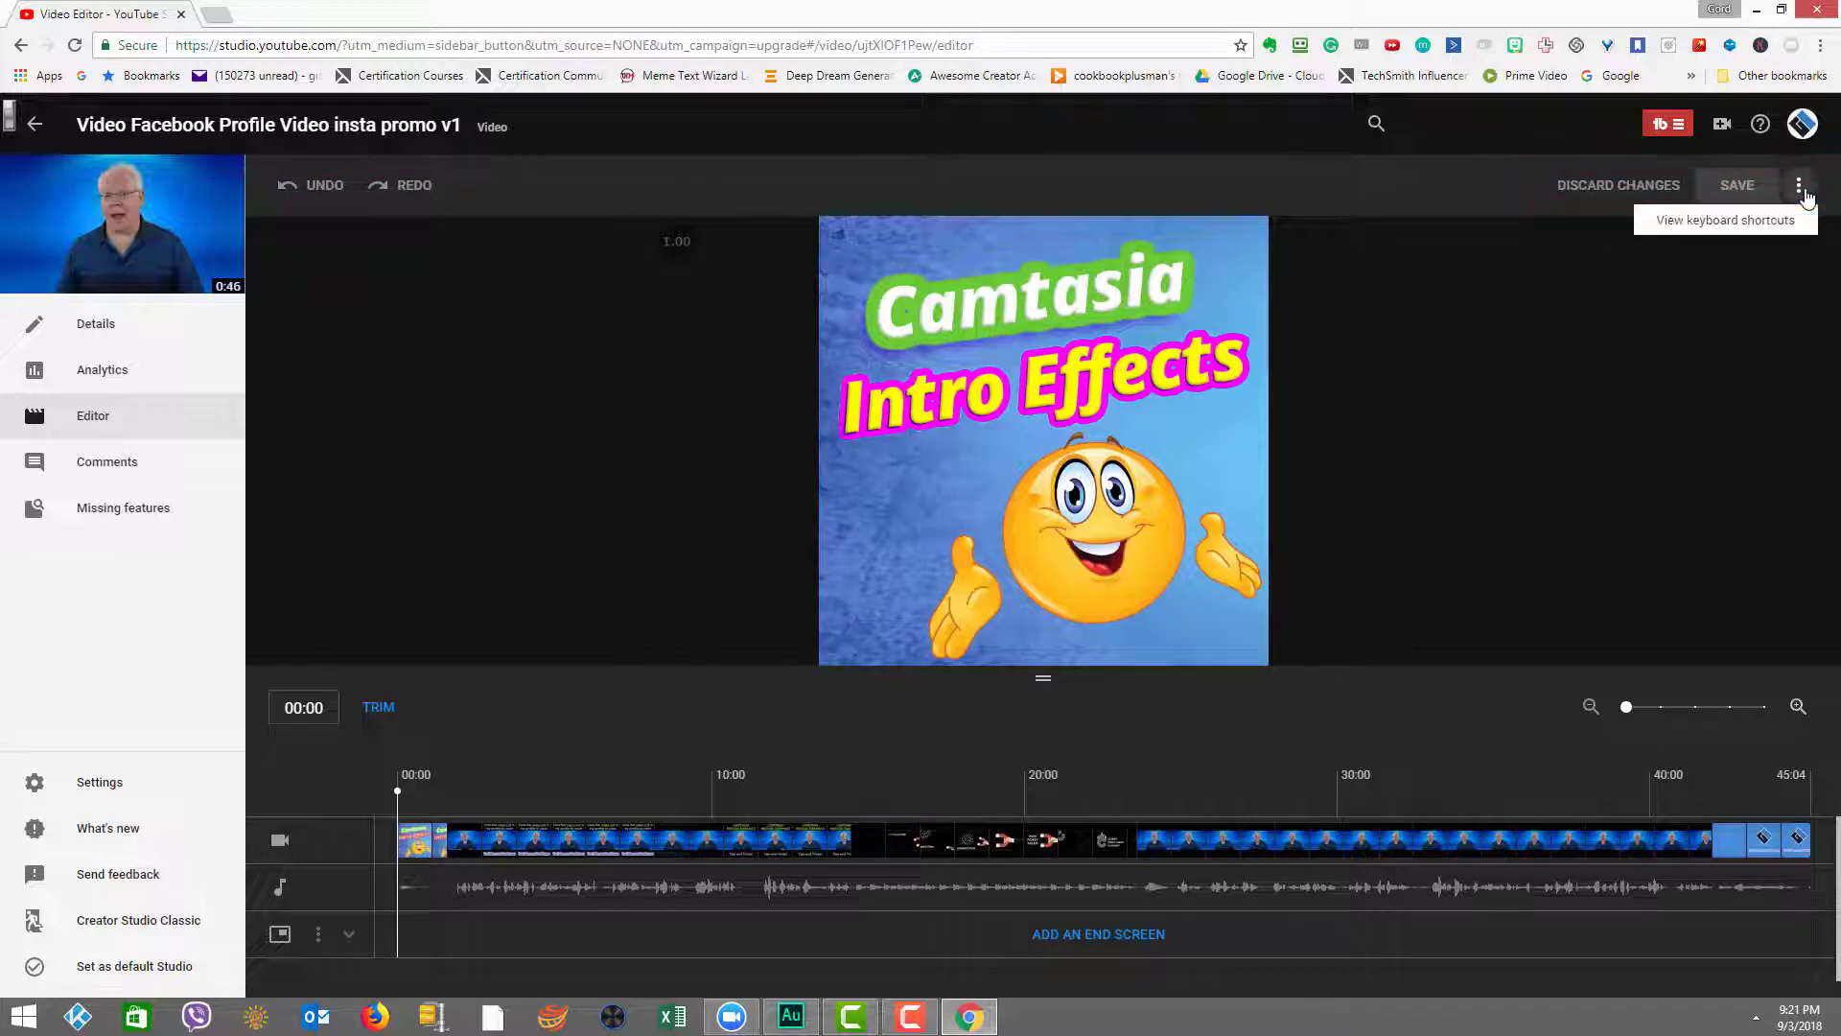
click(1726, 221)
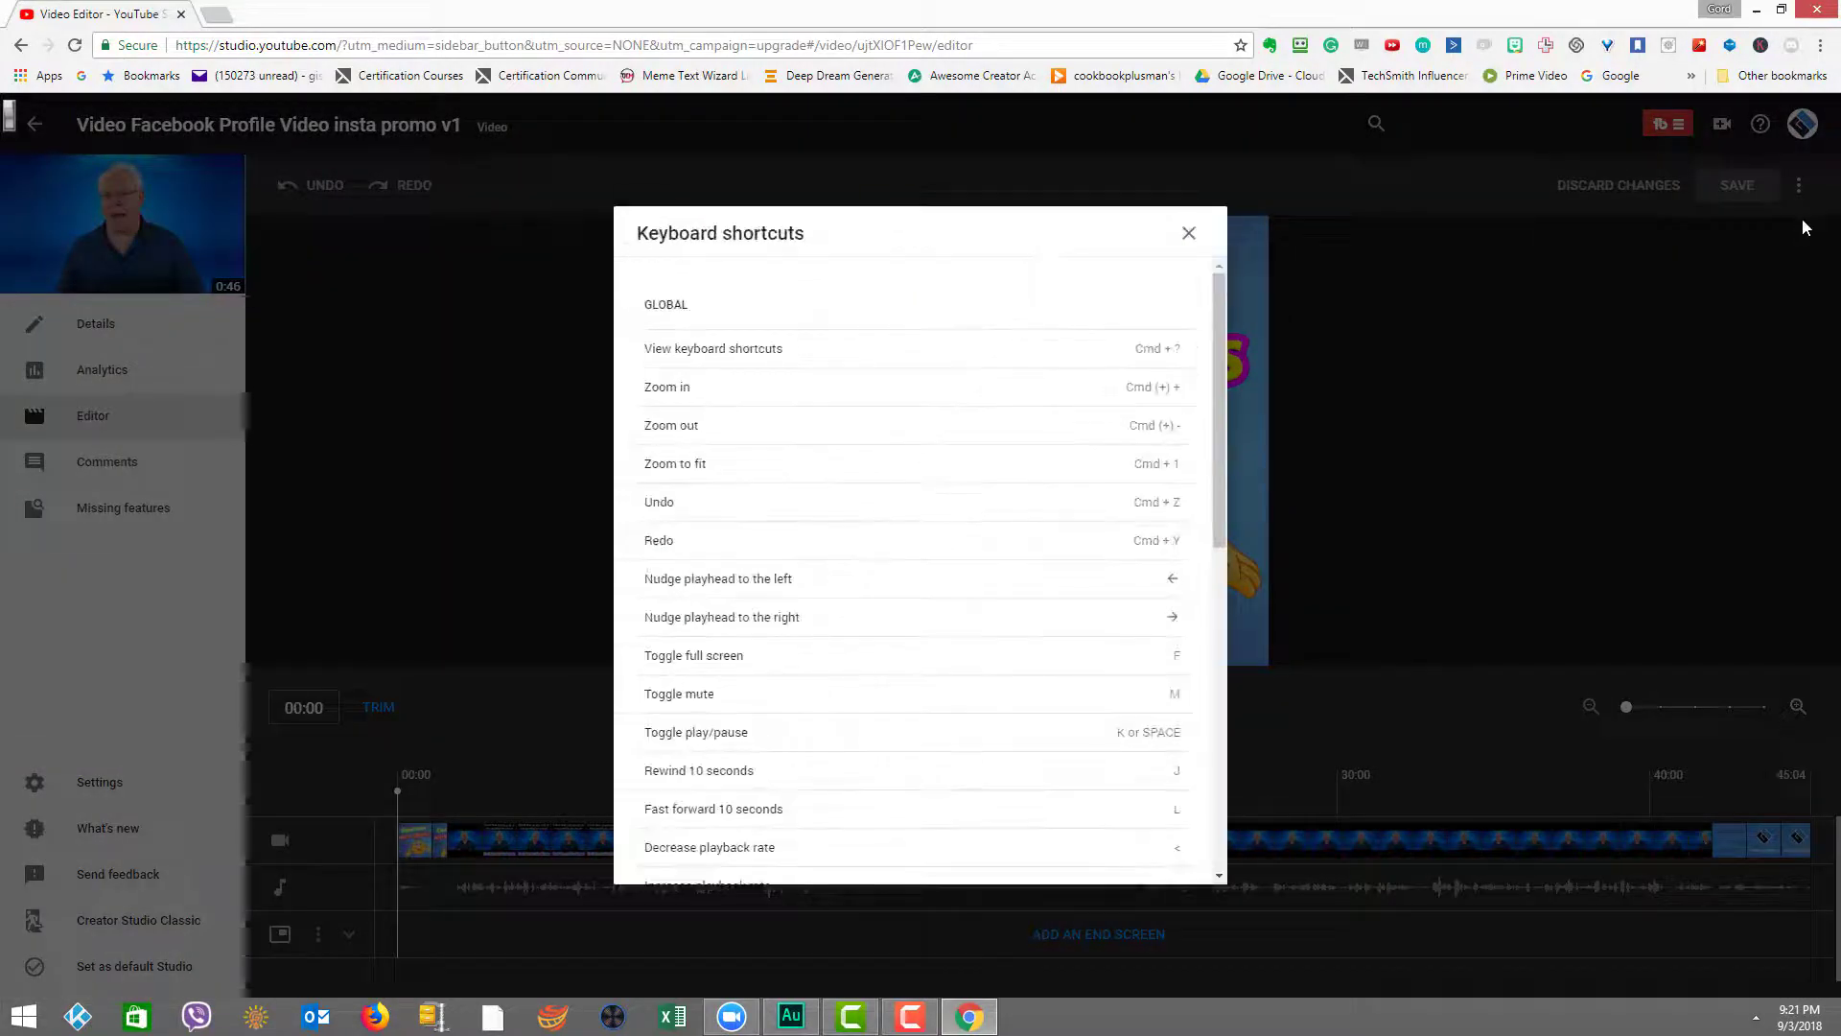
drag(1217, 489, 1266, 319)
click(1189, 233)
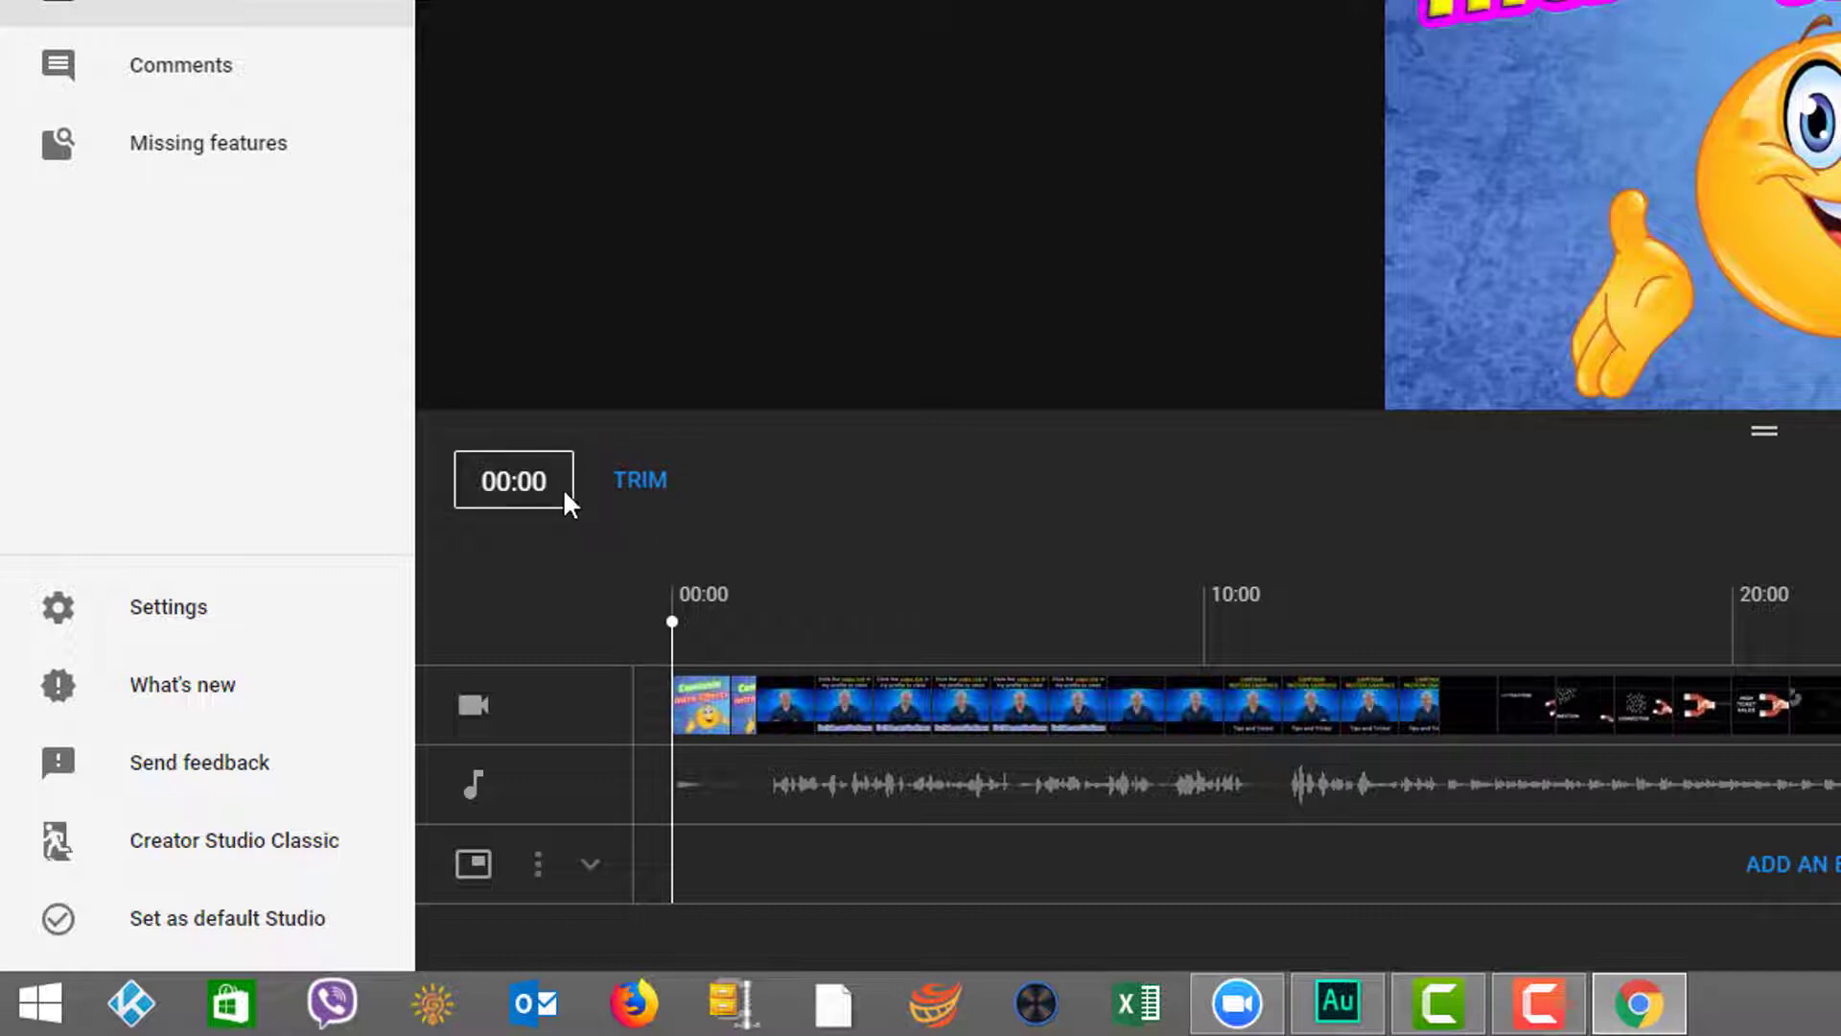
- Enter trim mode and move the playhead along the timeline, ending at 39:16
click(644, 486)
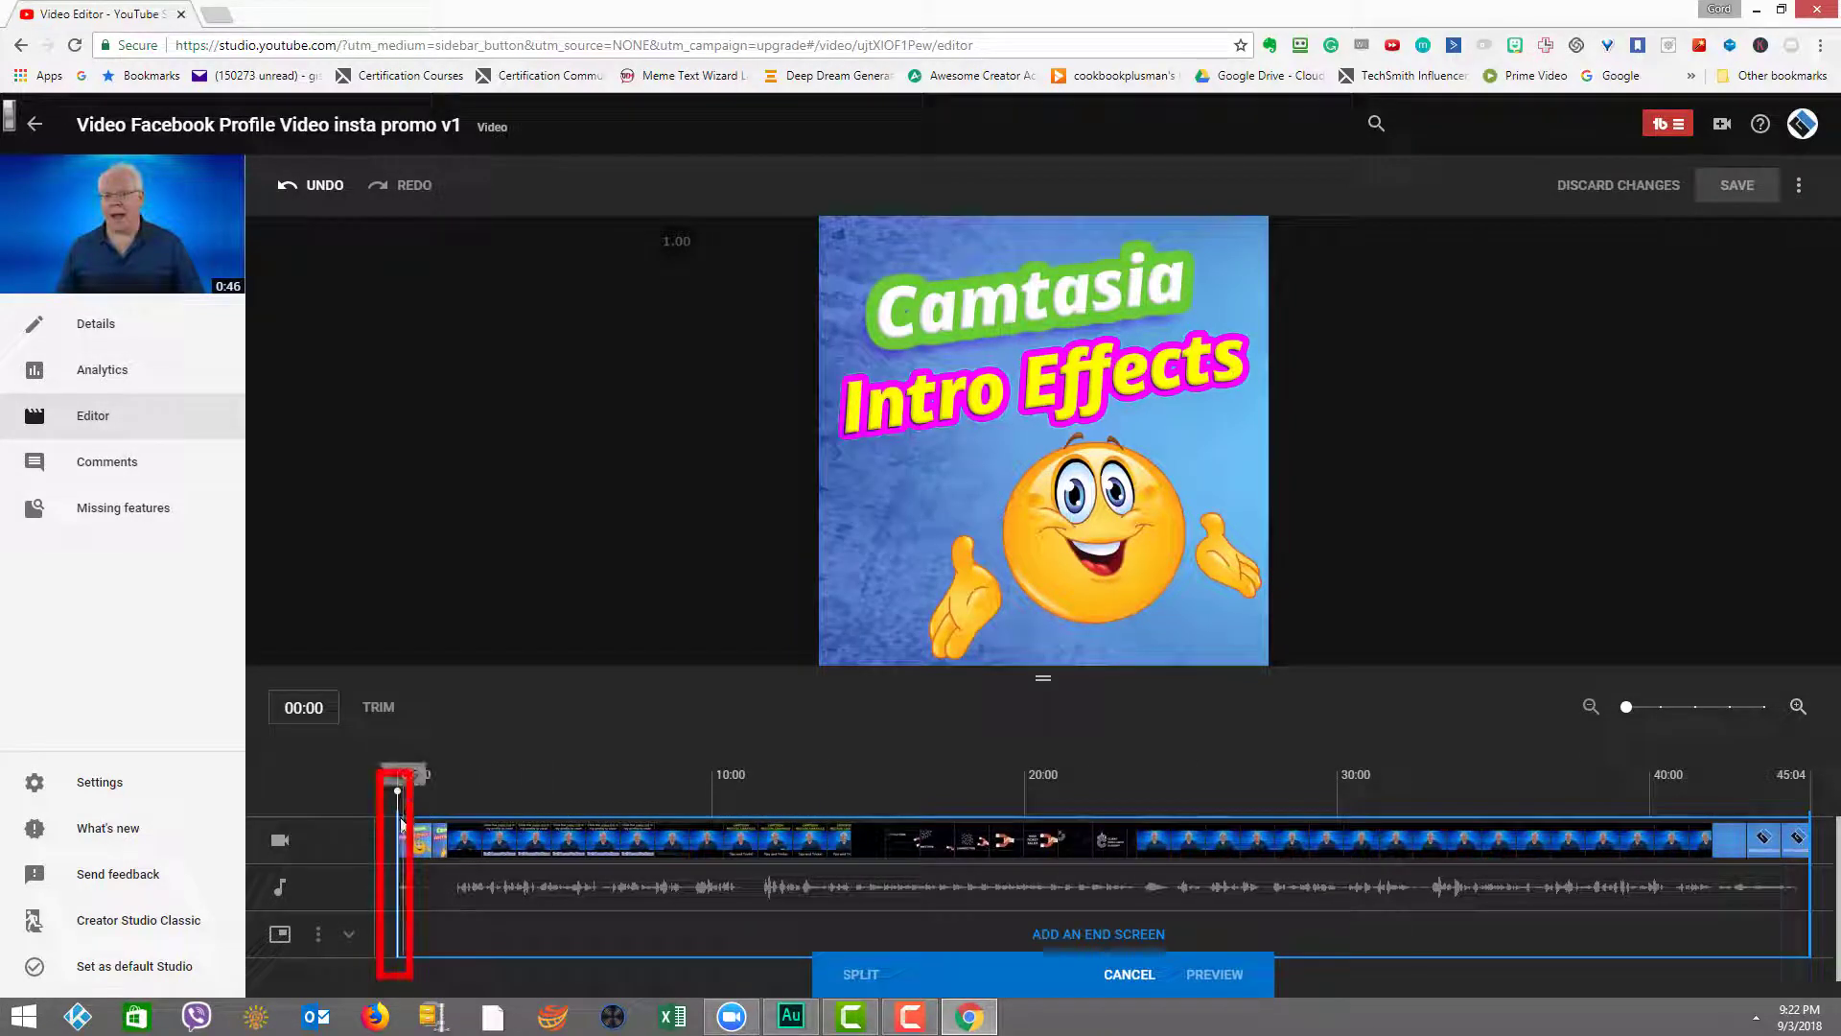
click(672, 791)
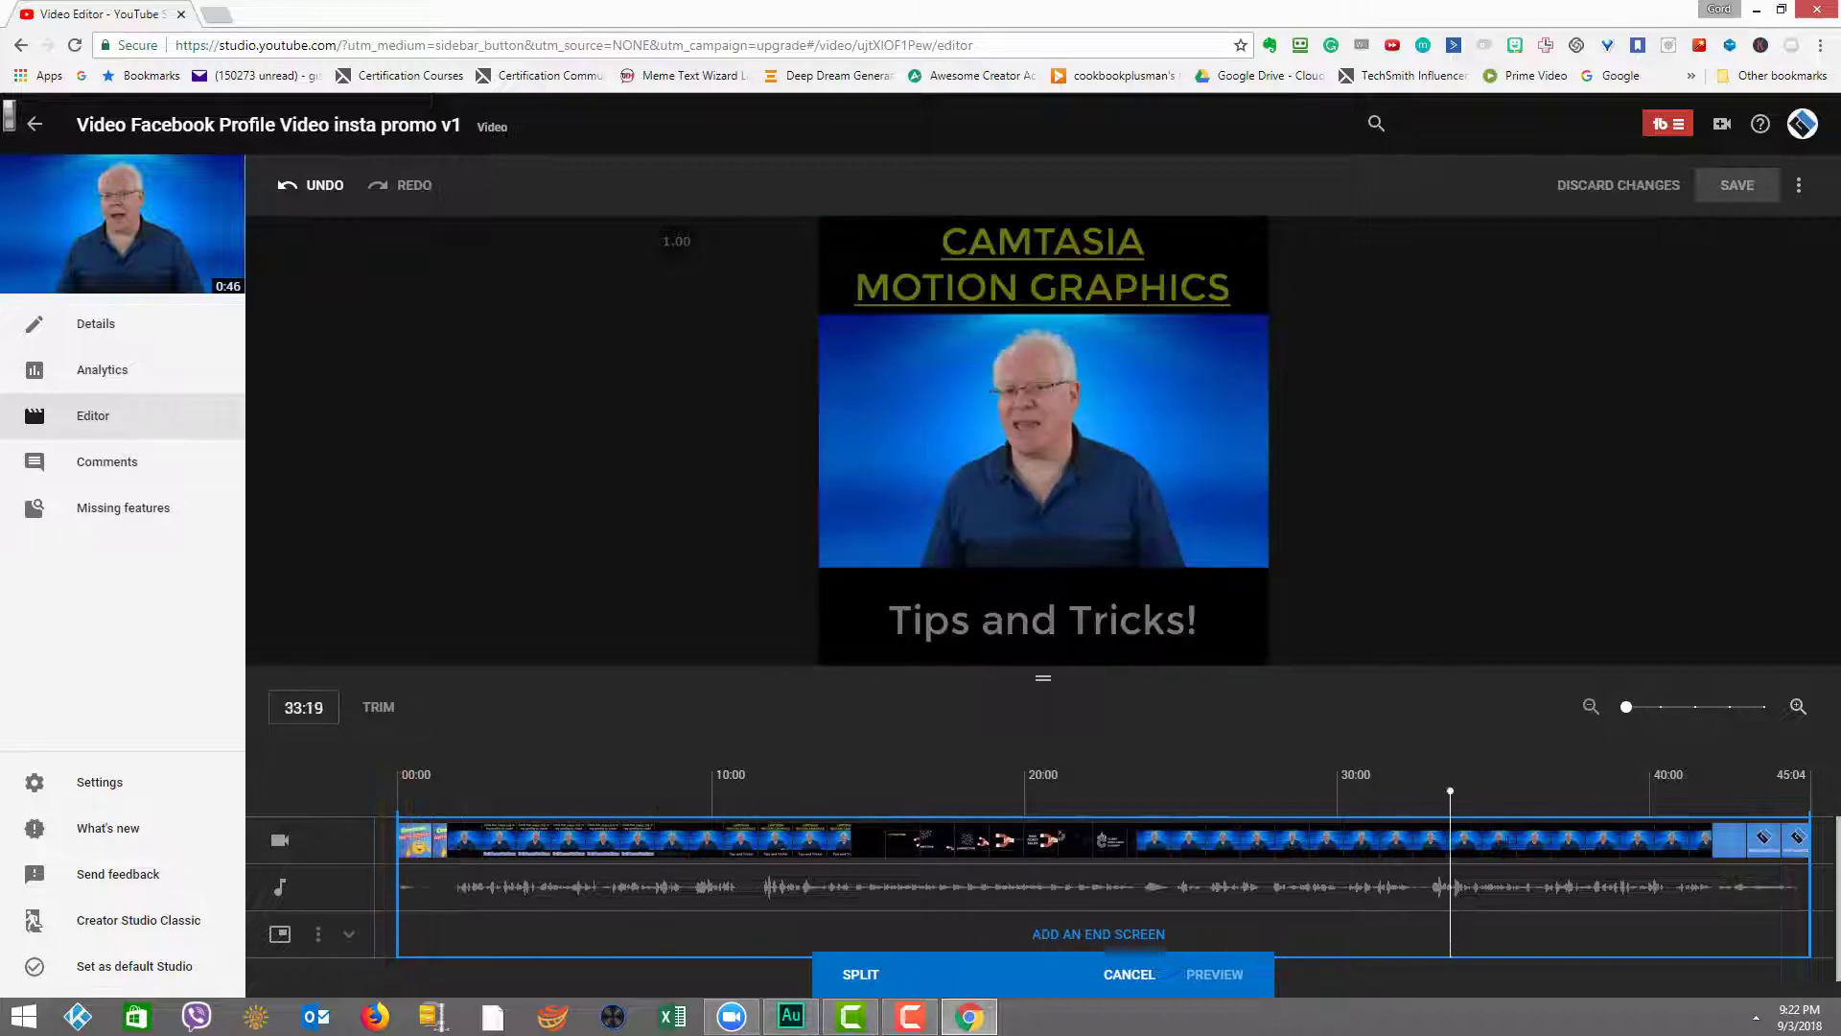
click(711, 792)
click(491, 792)
click(645, 791)
click(941, 823)
click(1323, 834)
click(1523, 843)
click(1637, 833)
- Zoom the timeline in and out with the magnifiers and Ctrl +, then fit it with Ctrl 1
click(1675, 710)
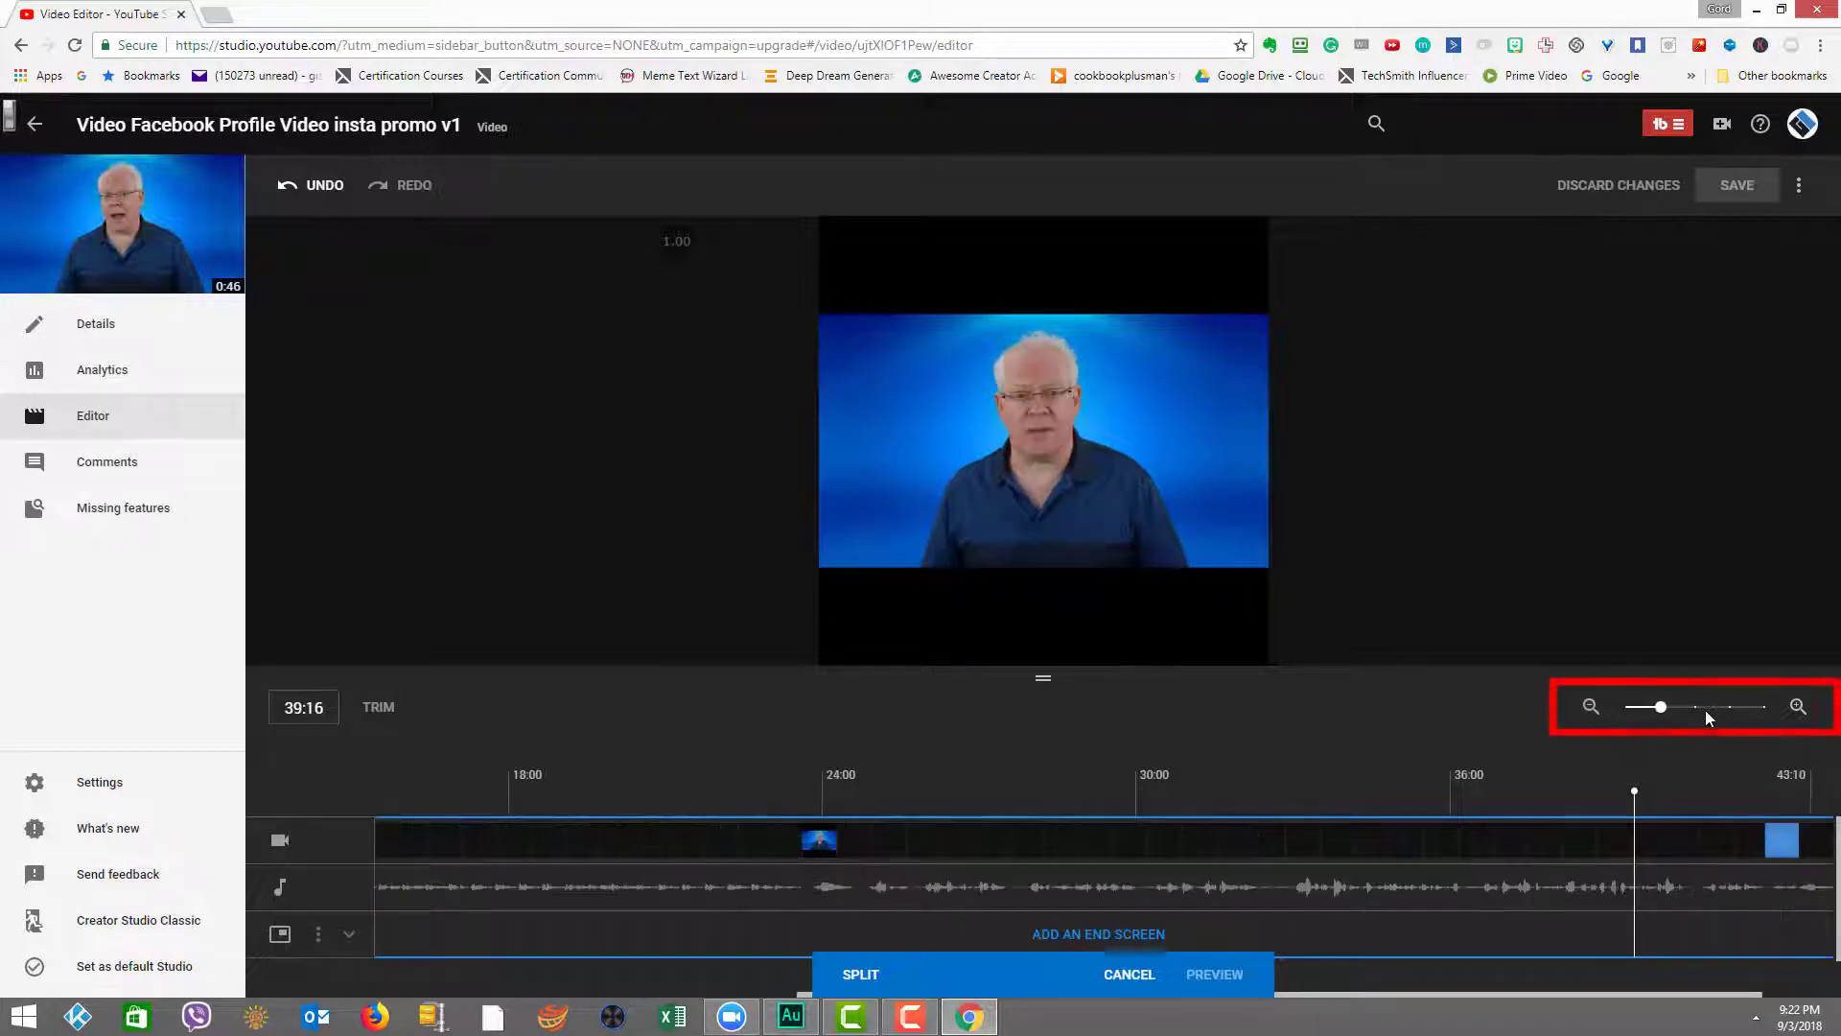
click(1705, 710)
click(1747, 707)
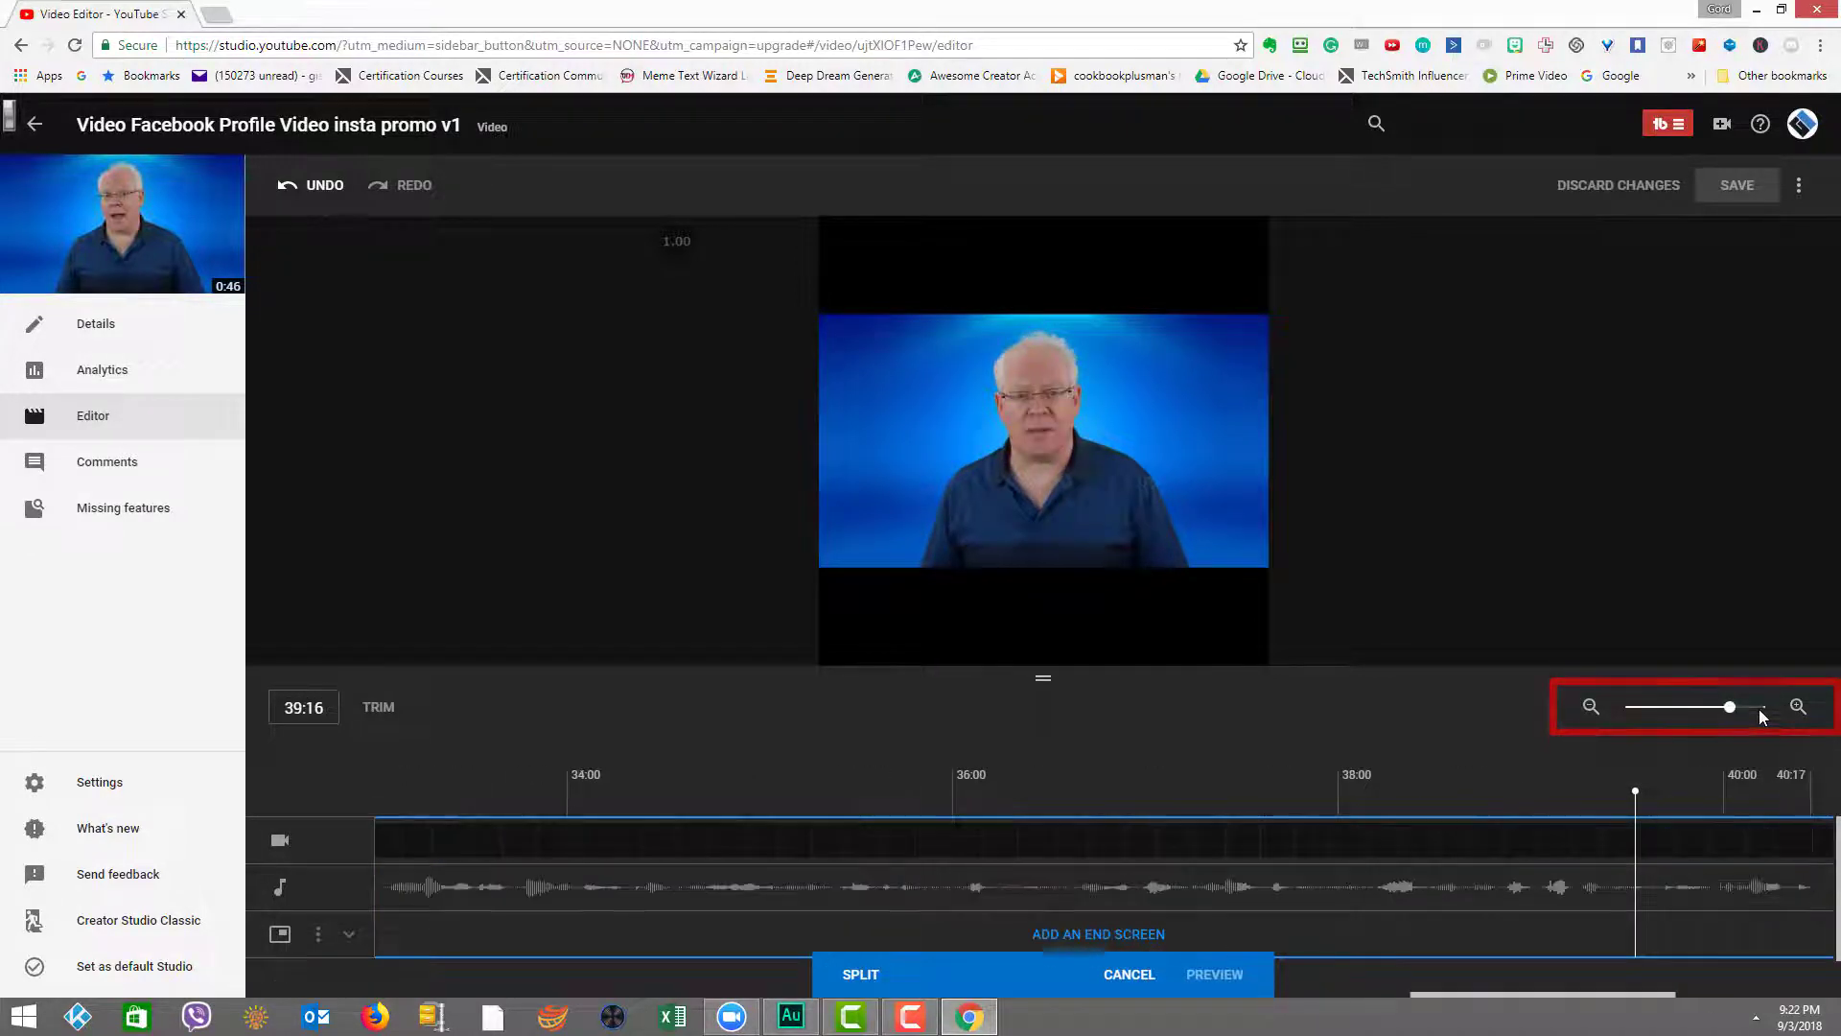
click(1589, 710)
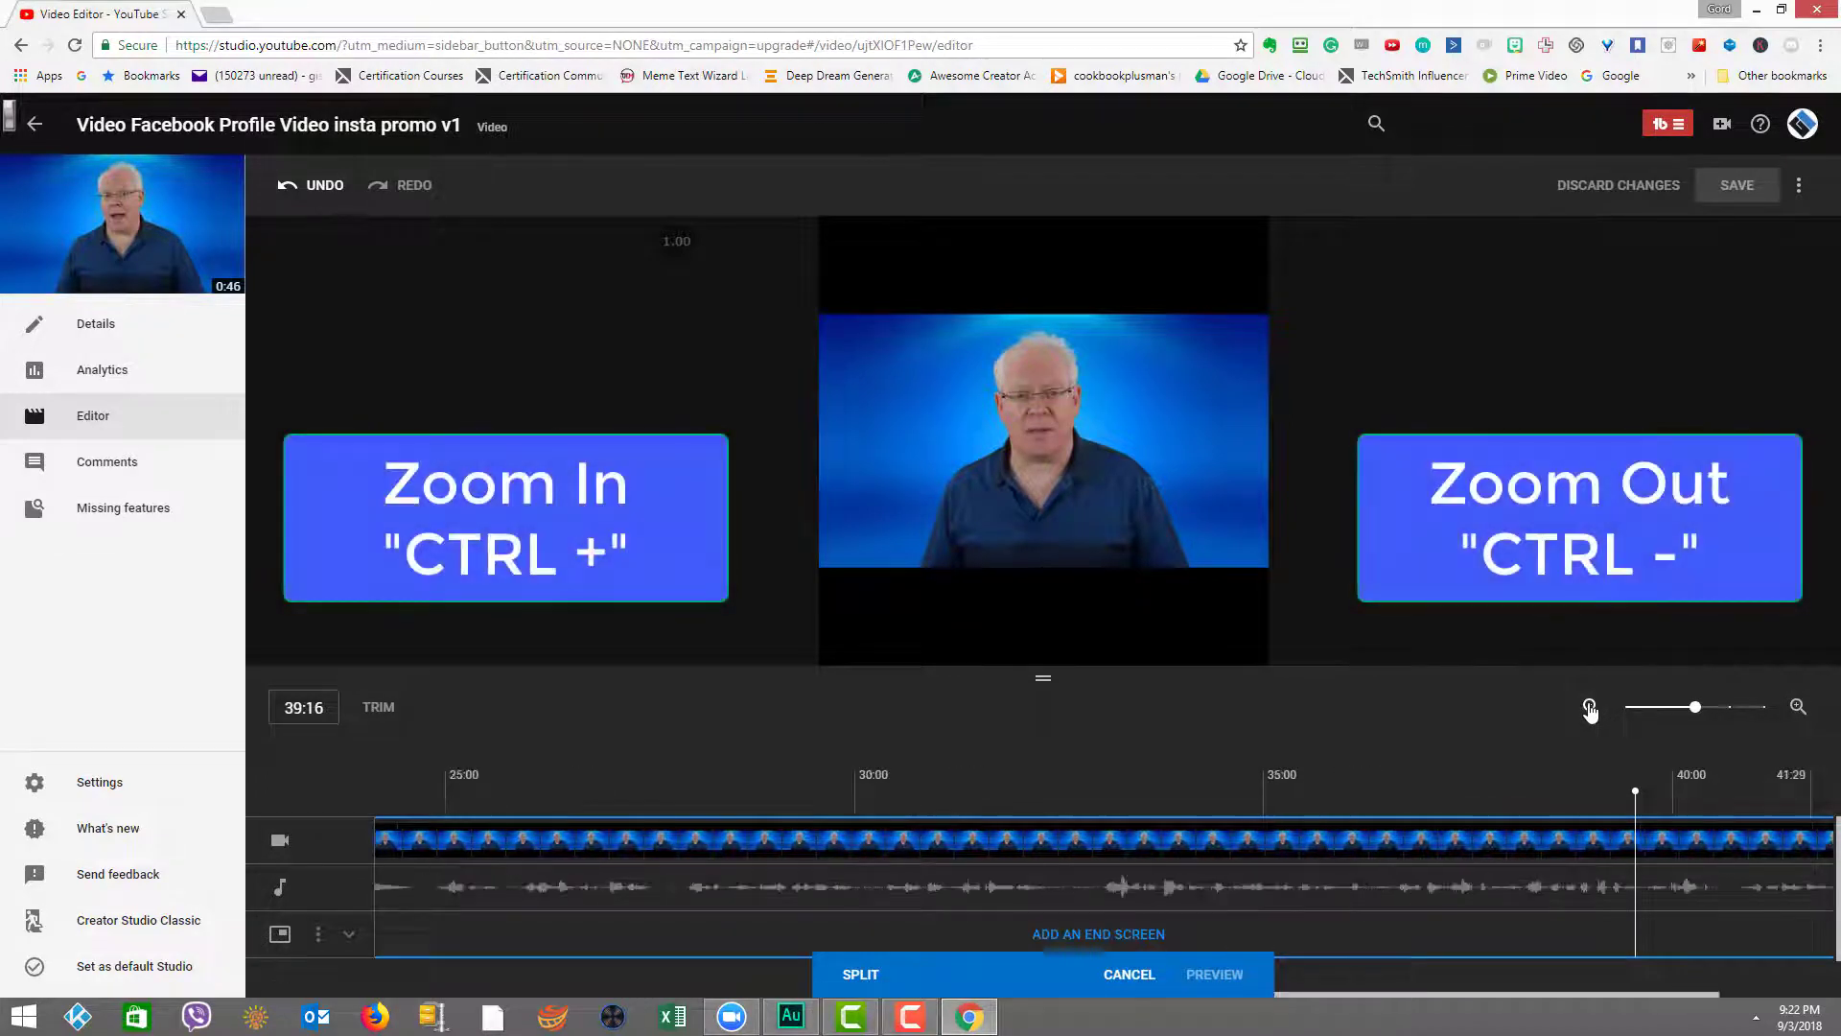
click(1589, 710)
key(ctrl+plus)
click(1590, 710)
click(1589, 710)
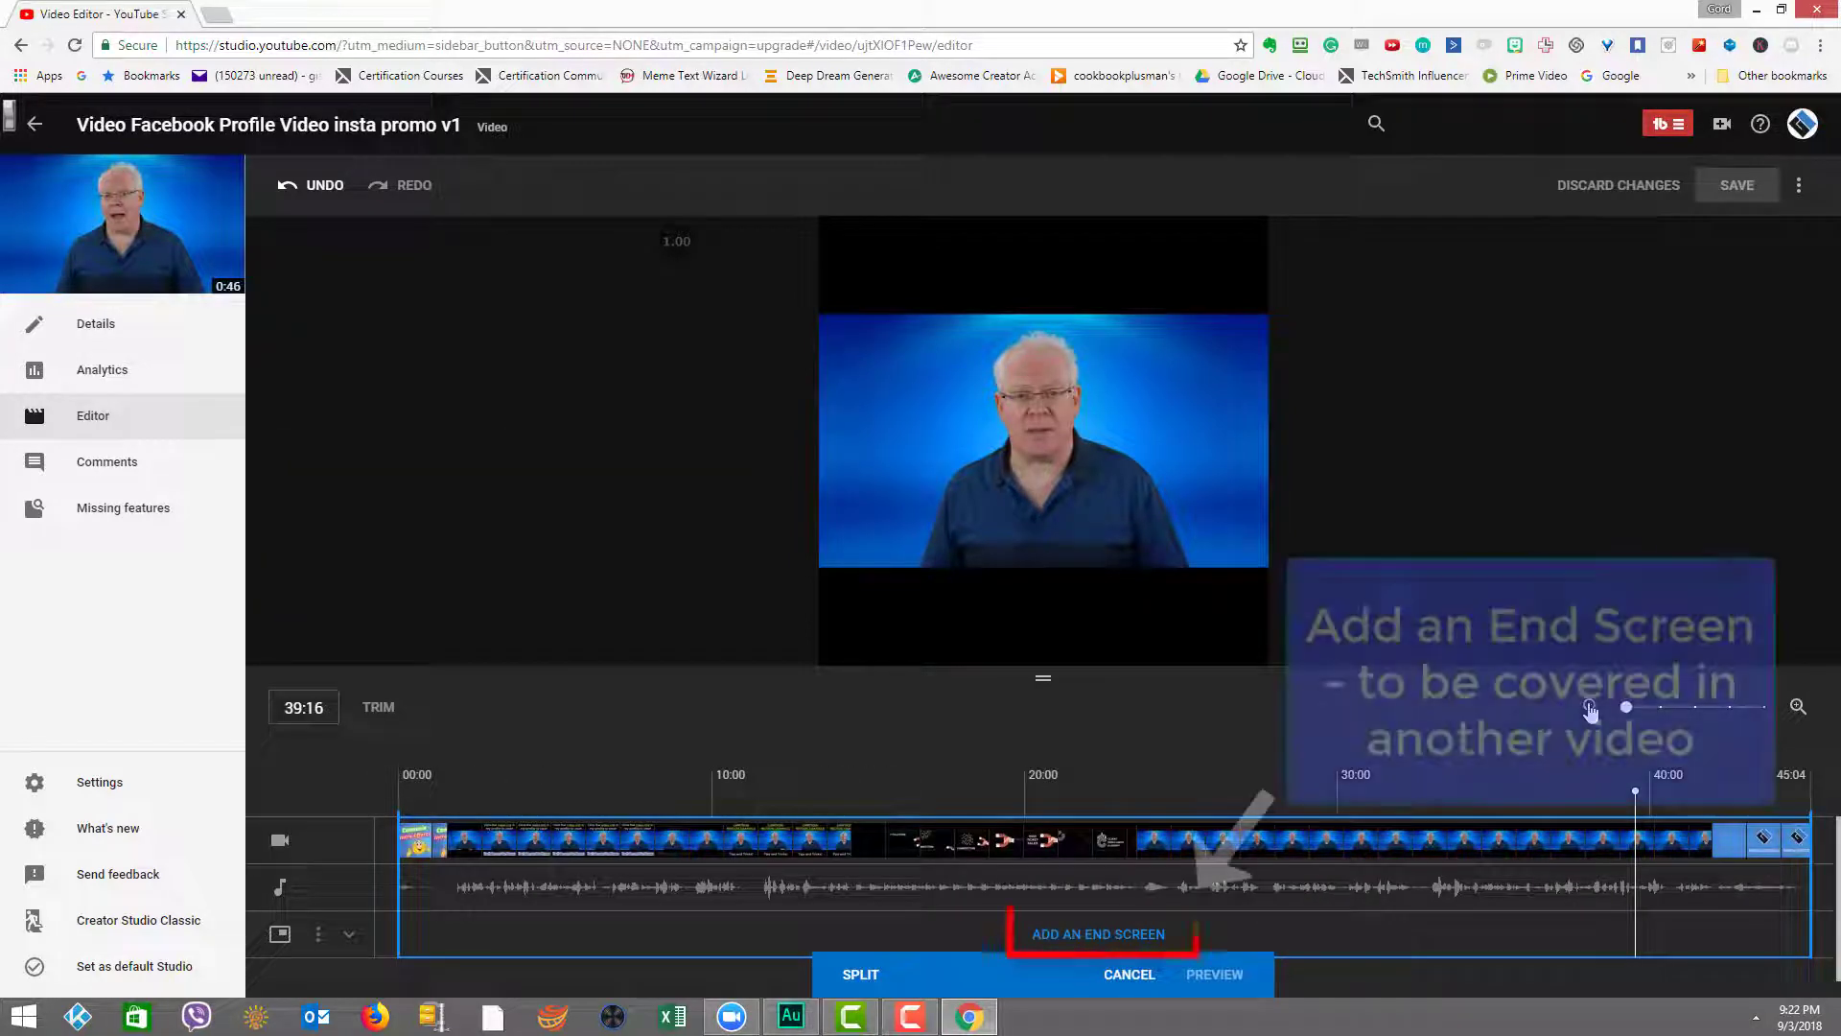
scroll(1589, 709, up, 3)
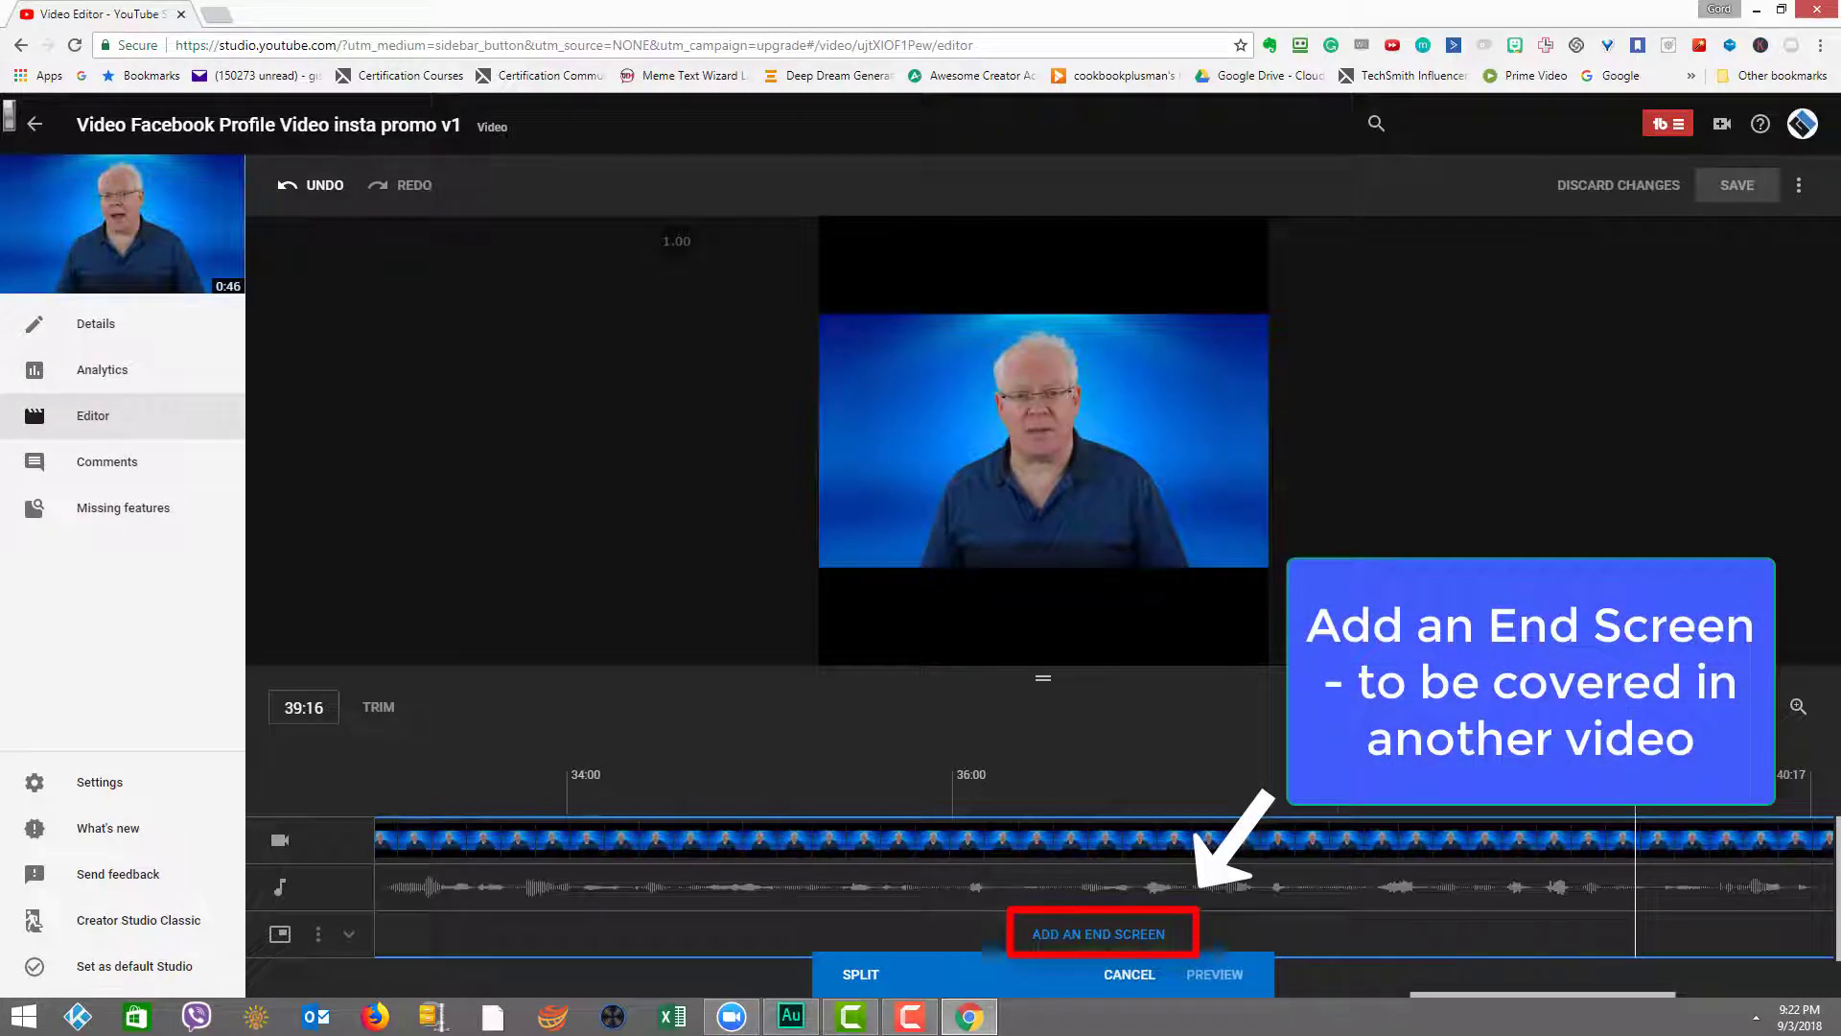
scroll(1043, 713, up, 2)
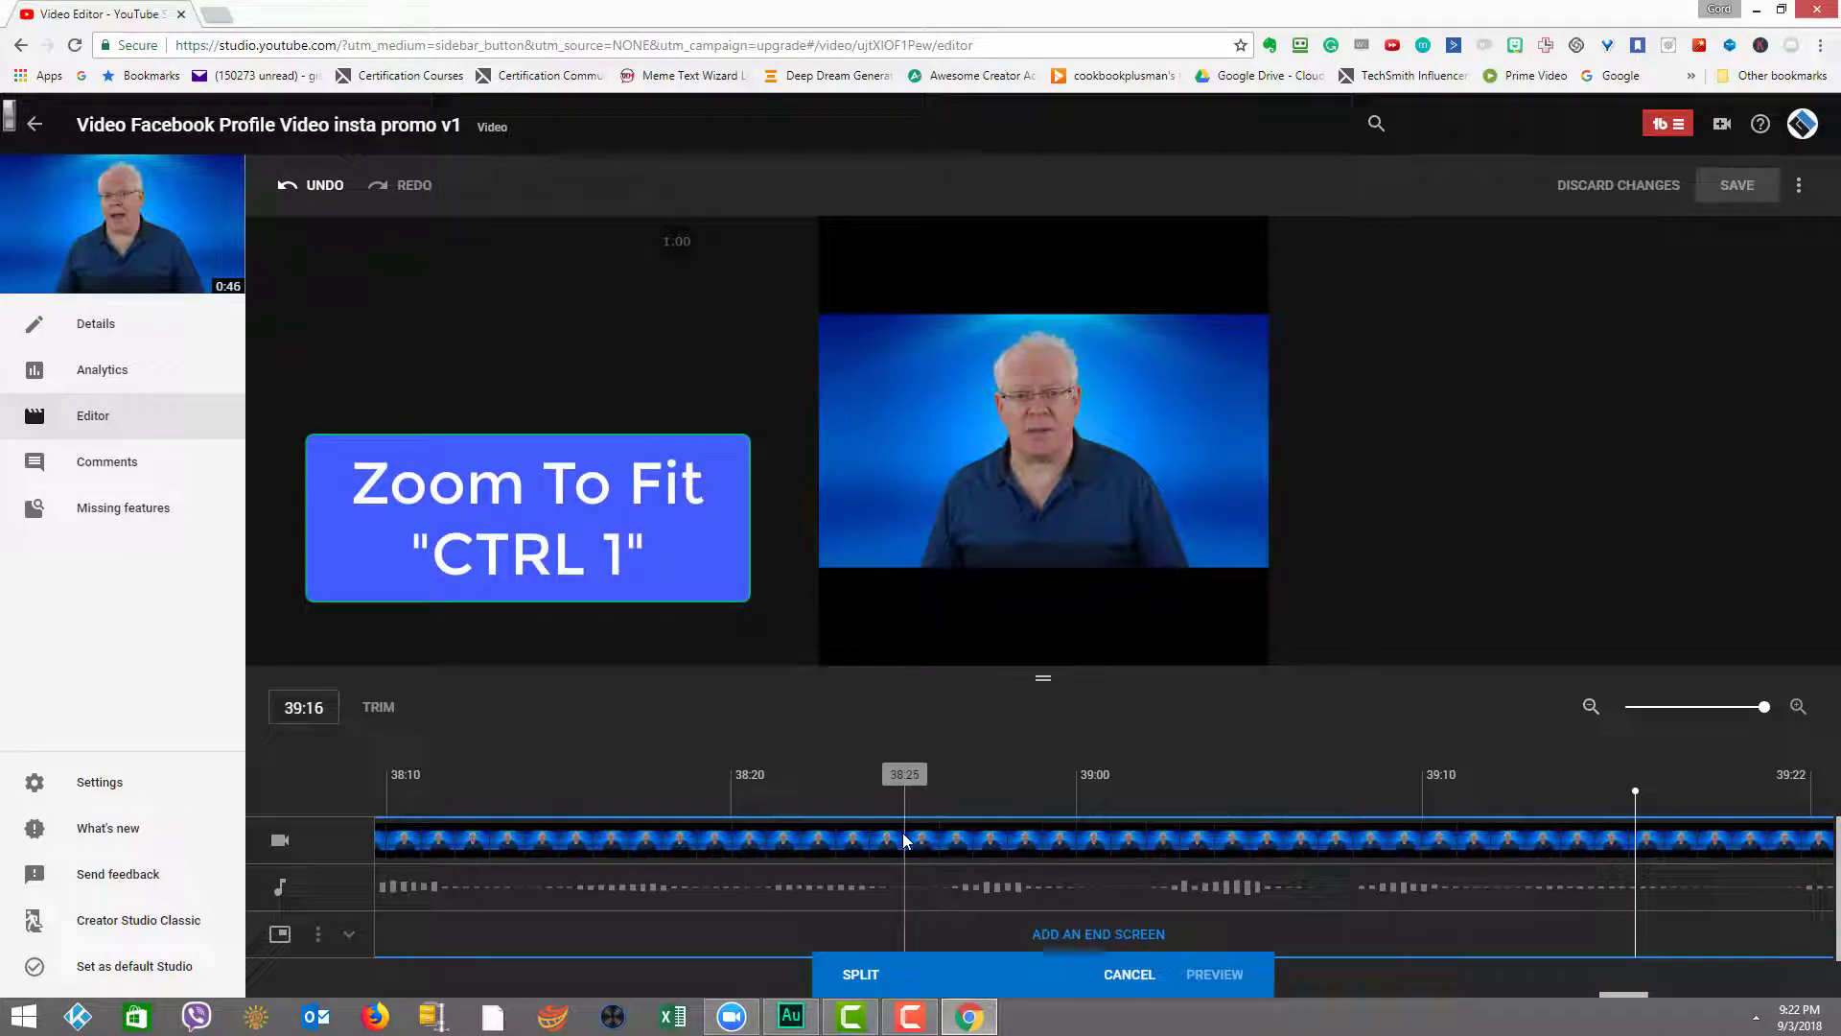
key(ctrl+1)
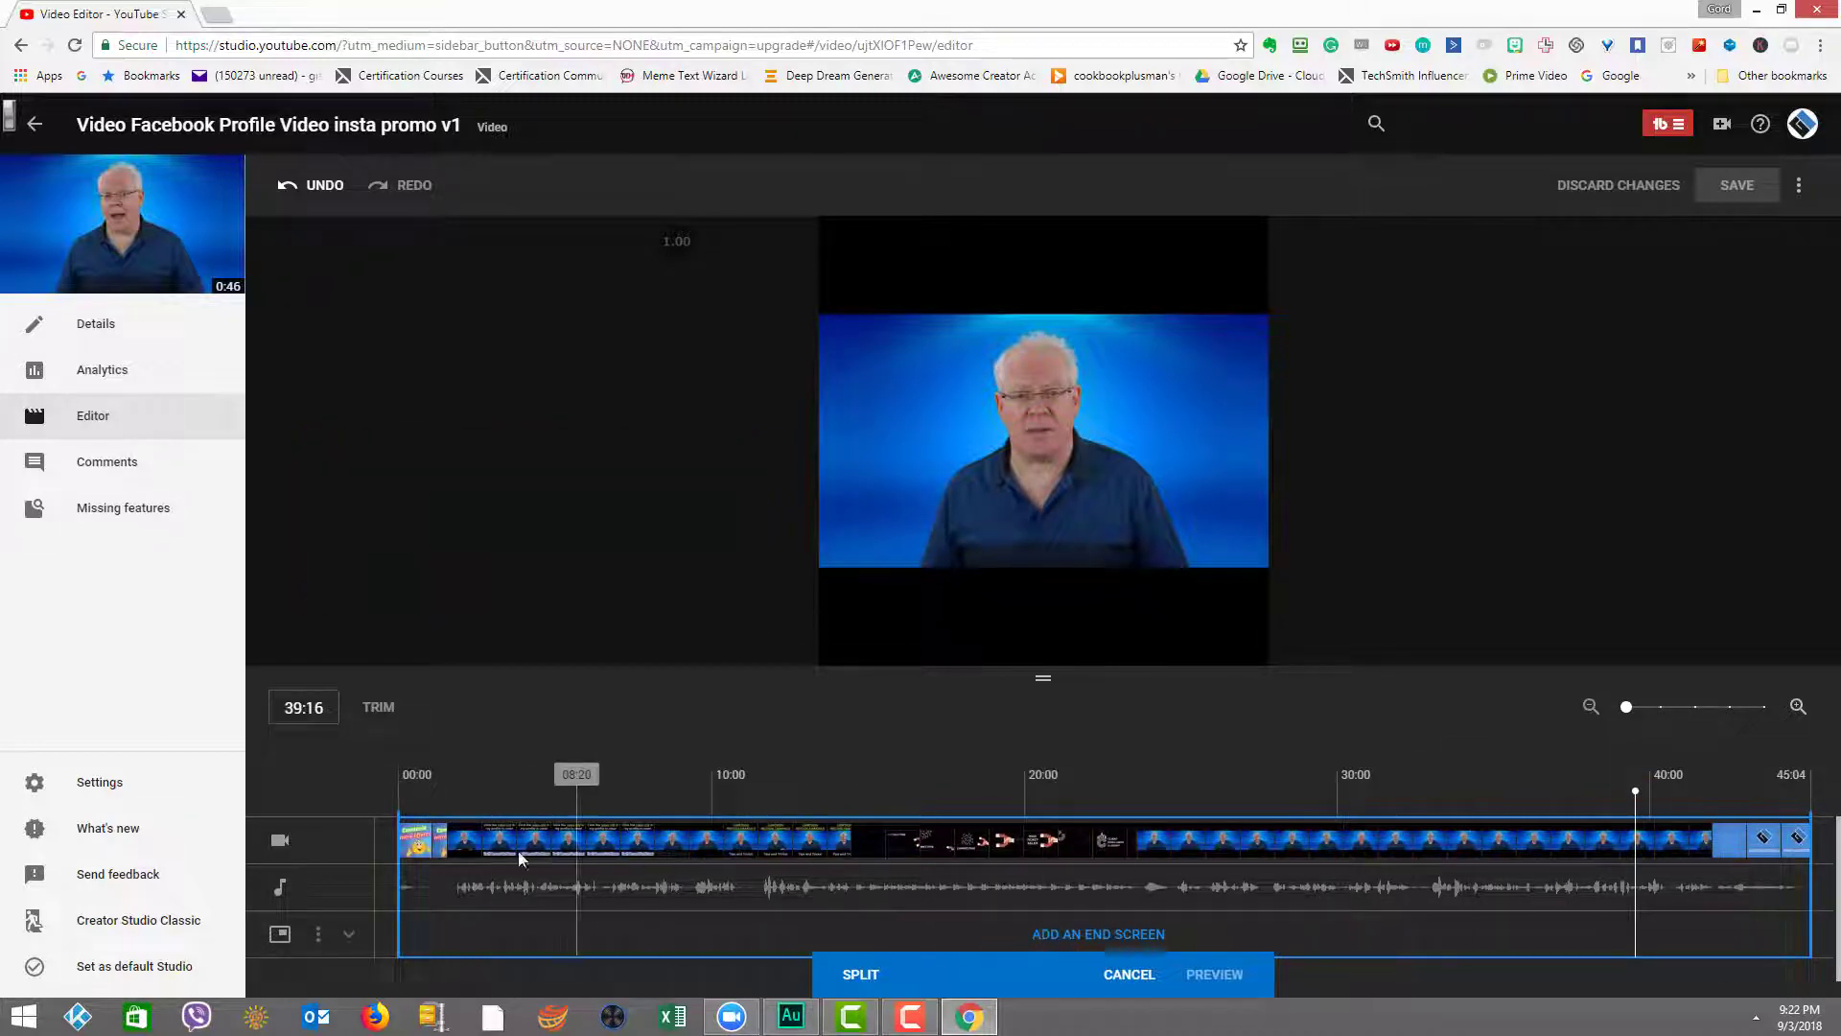
- Step the playhead by seconds and frames with arrow and period/comma keys, landing at 01:27
click(316, 712)
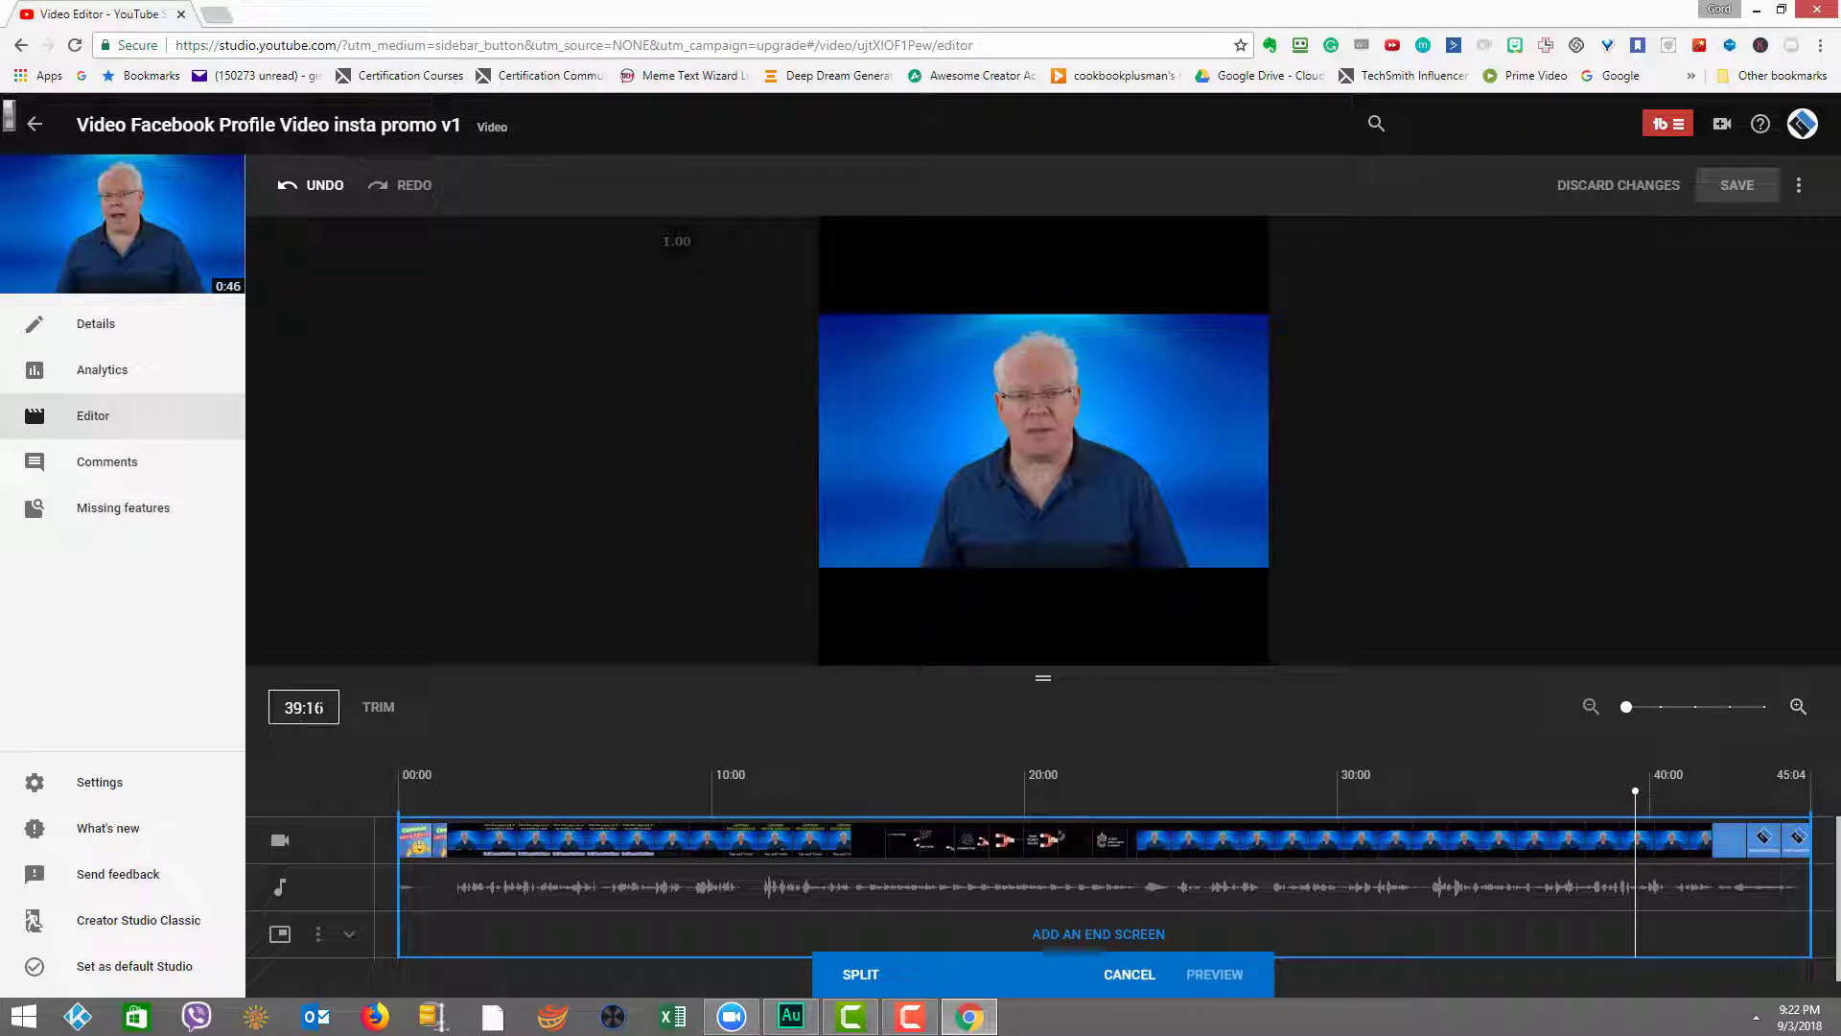
click(483, 827)
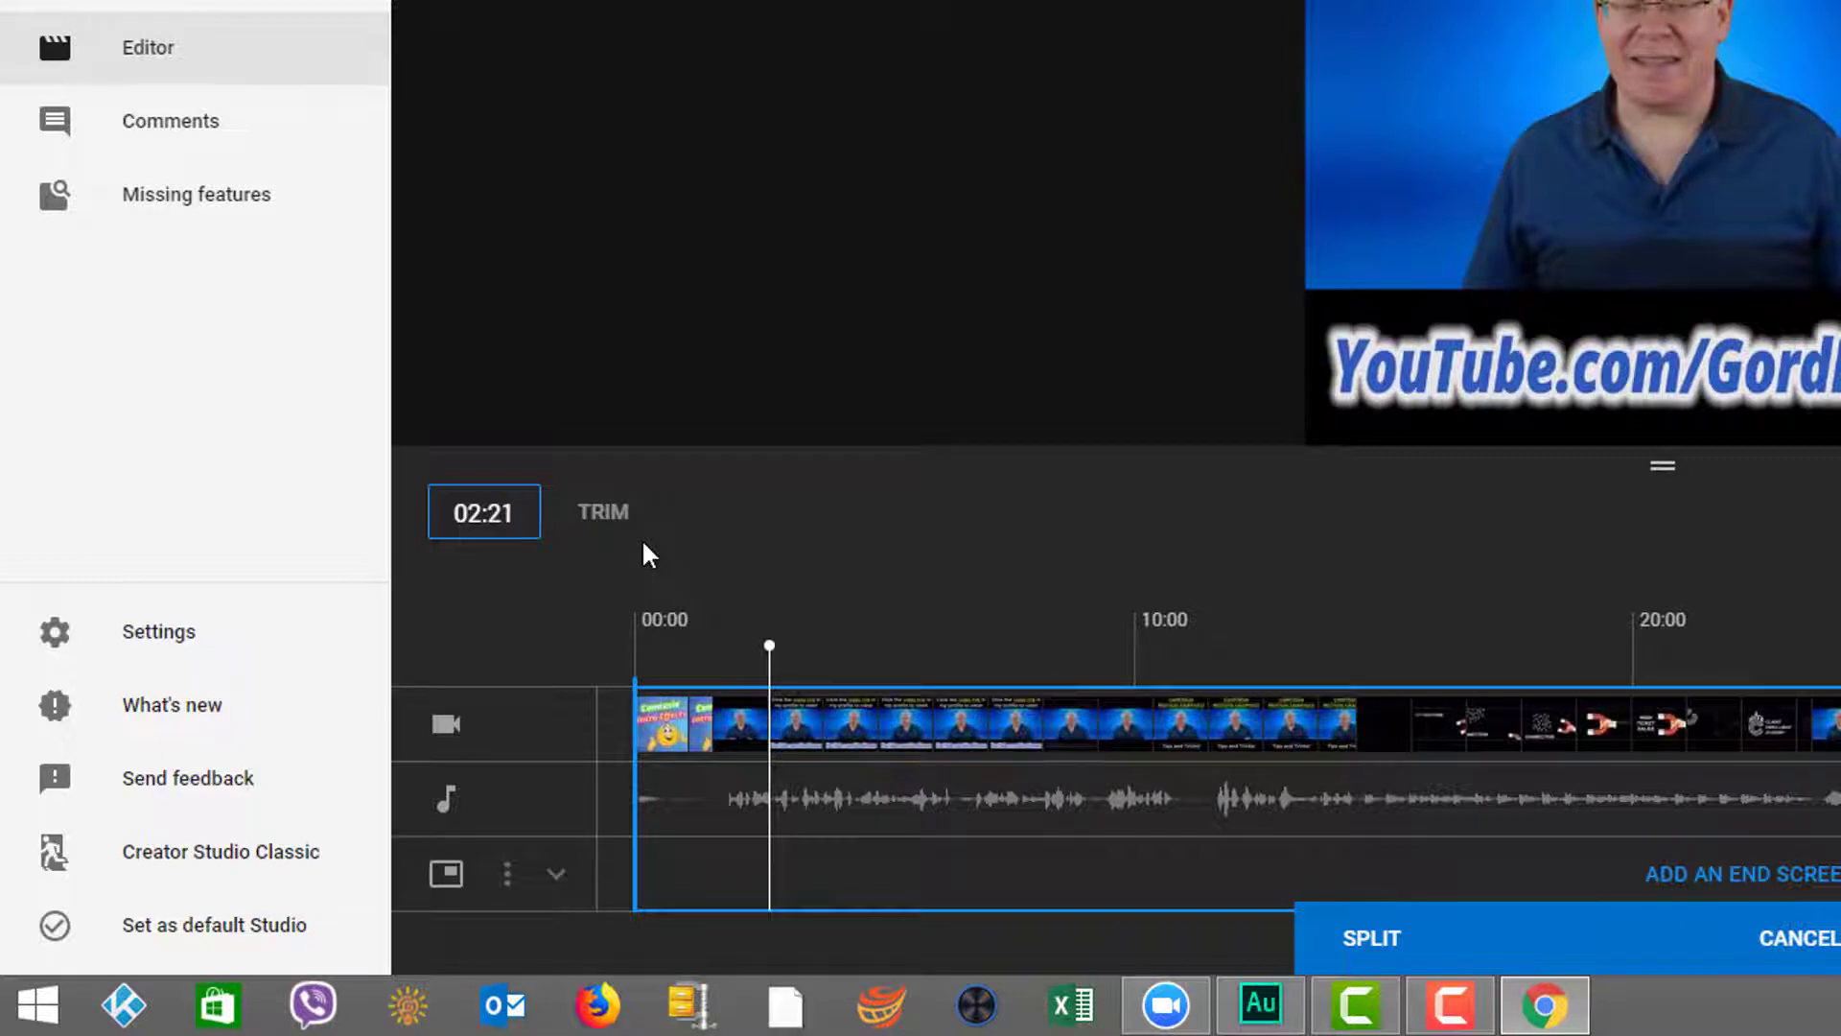
key(Up)
key(Up)
key(Up)
key(Up)
key(Up)
key(Up)
key(Up)
key(Up)
key(Up)
key(Up)
key(Up)
key(Up)
key(Up)
key(Up)
key(Up)
key(Up)
key(Up)
key(Up)
key(Up)
key(Up)
key(Up)
key(Up)
key(Up)
key(Up)
key(Up)
key(Up)
key(Up)
key(Up)
key(Up)
key(Up)
key(Up)
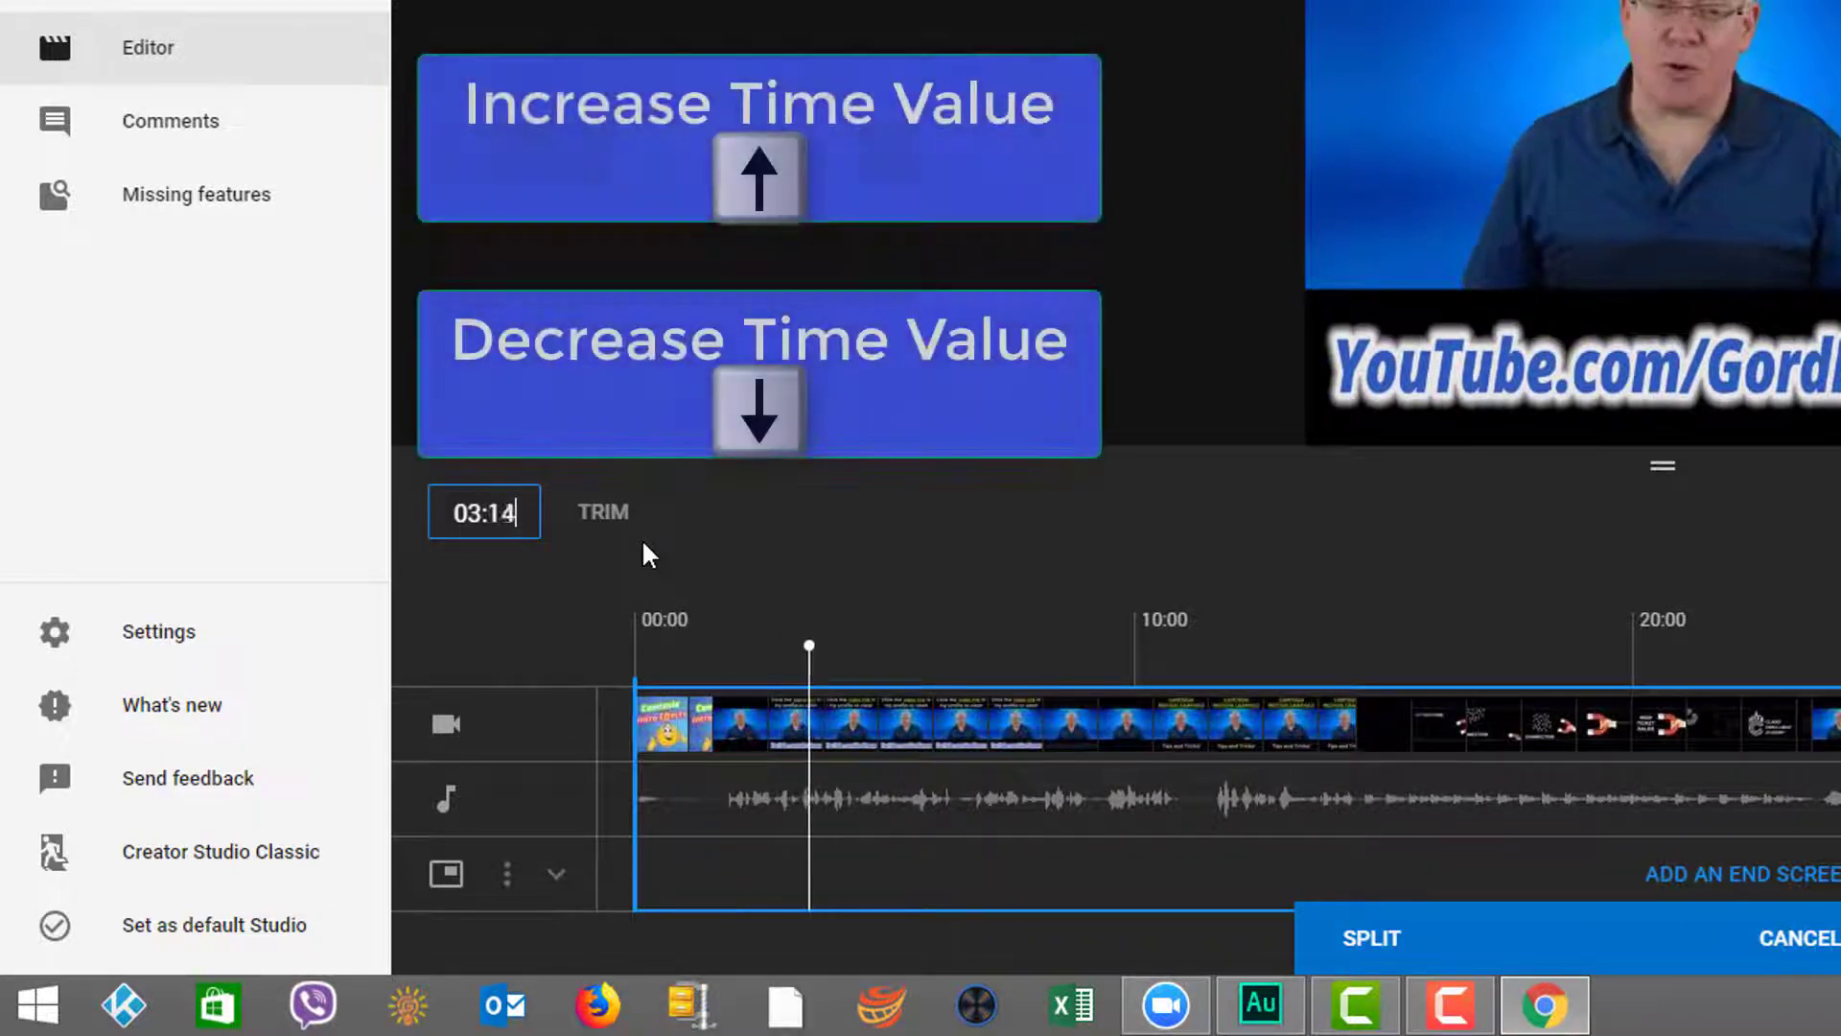
key(Up)
key(Up)
key(Up)
key(Up)
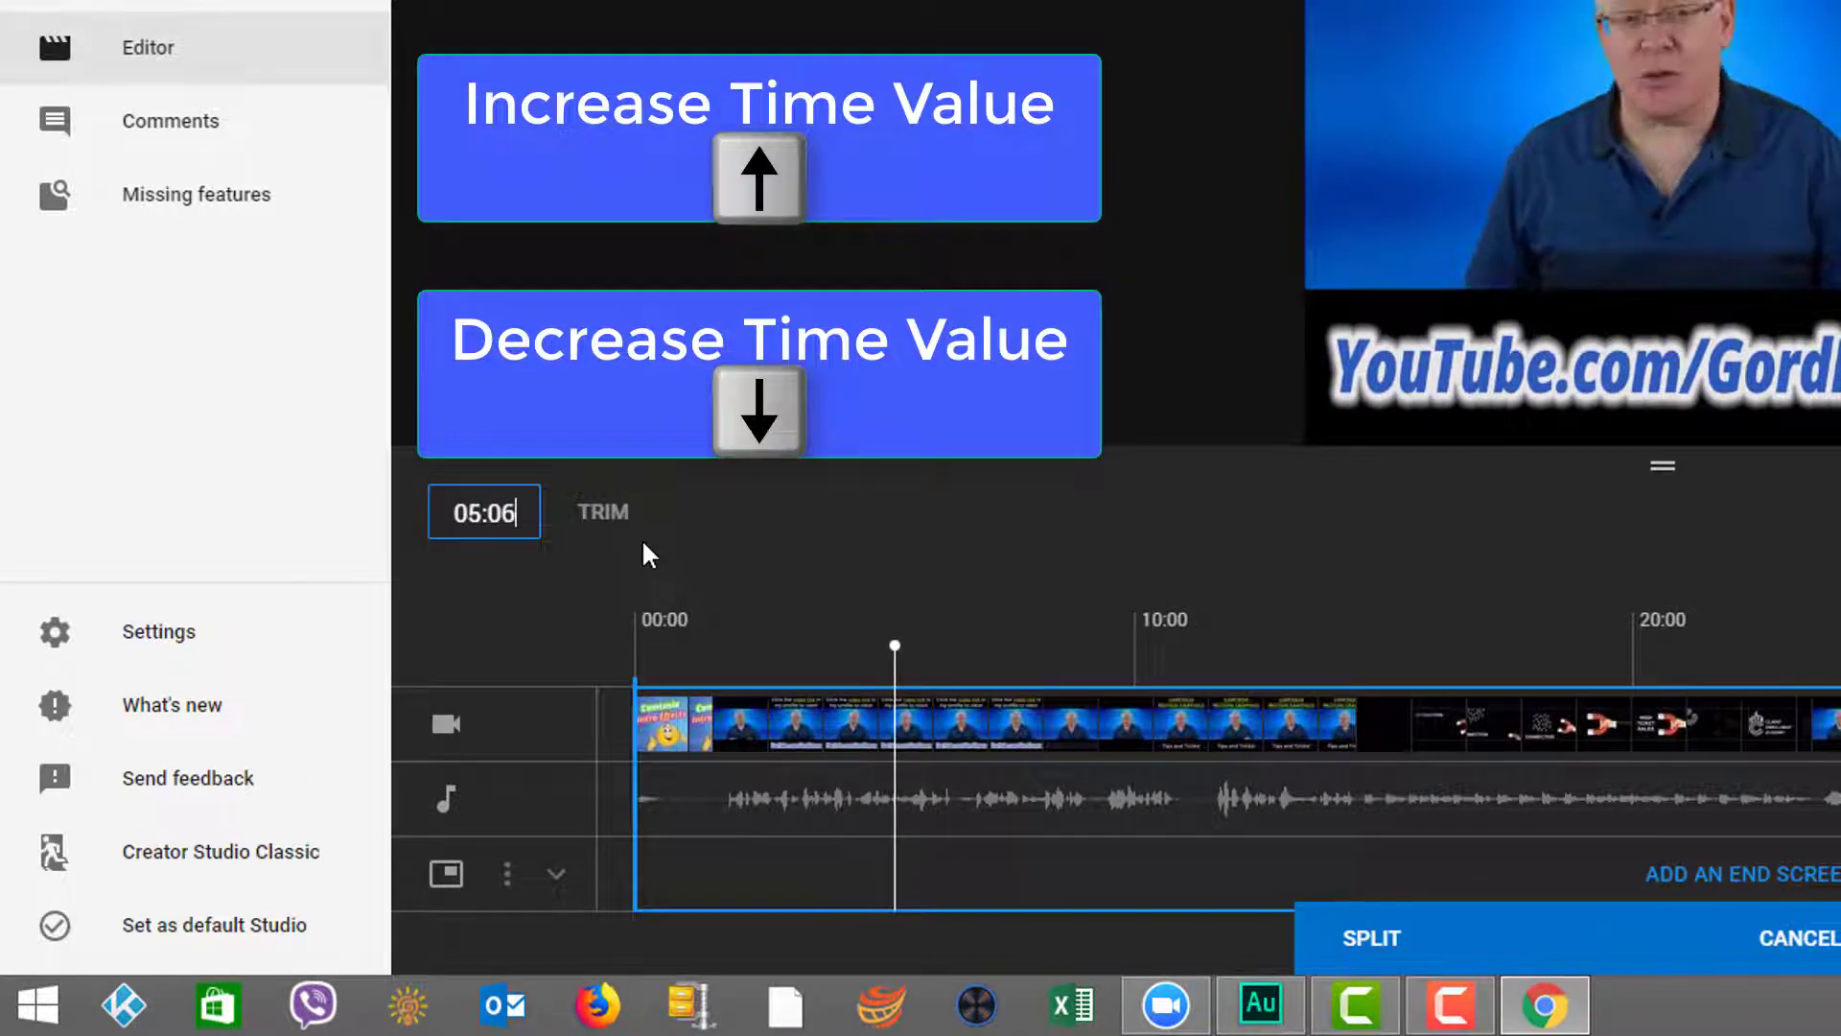
key(Down)
key(Down)
key(Down)
key(Down)
key(Down)
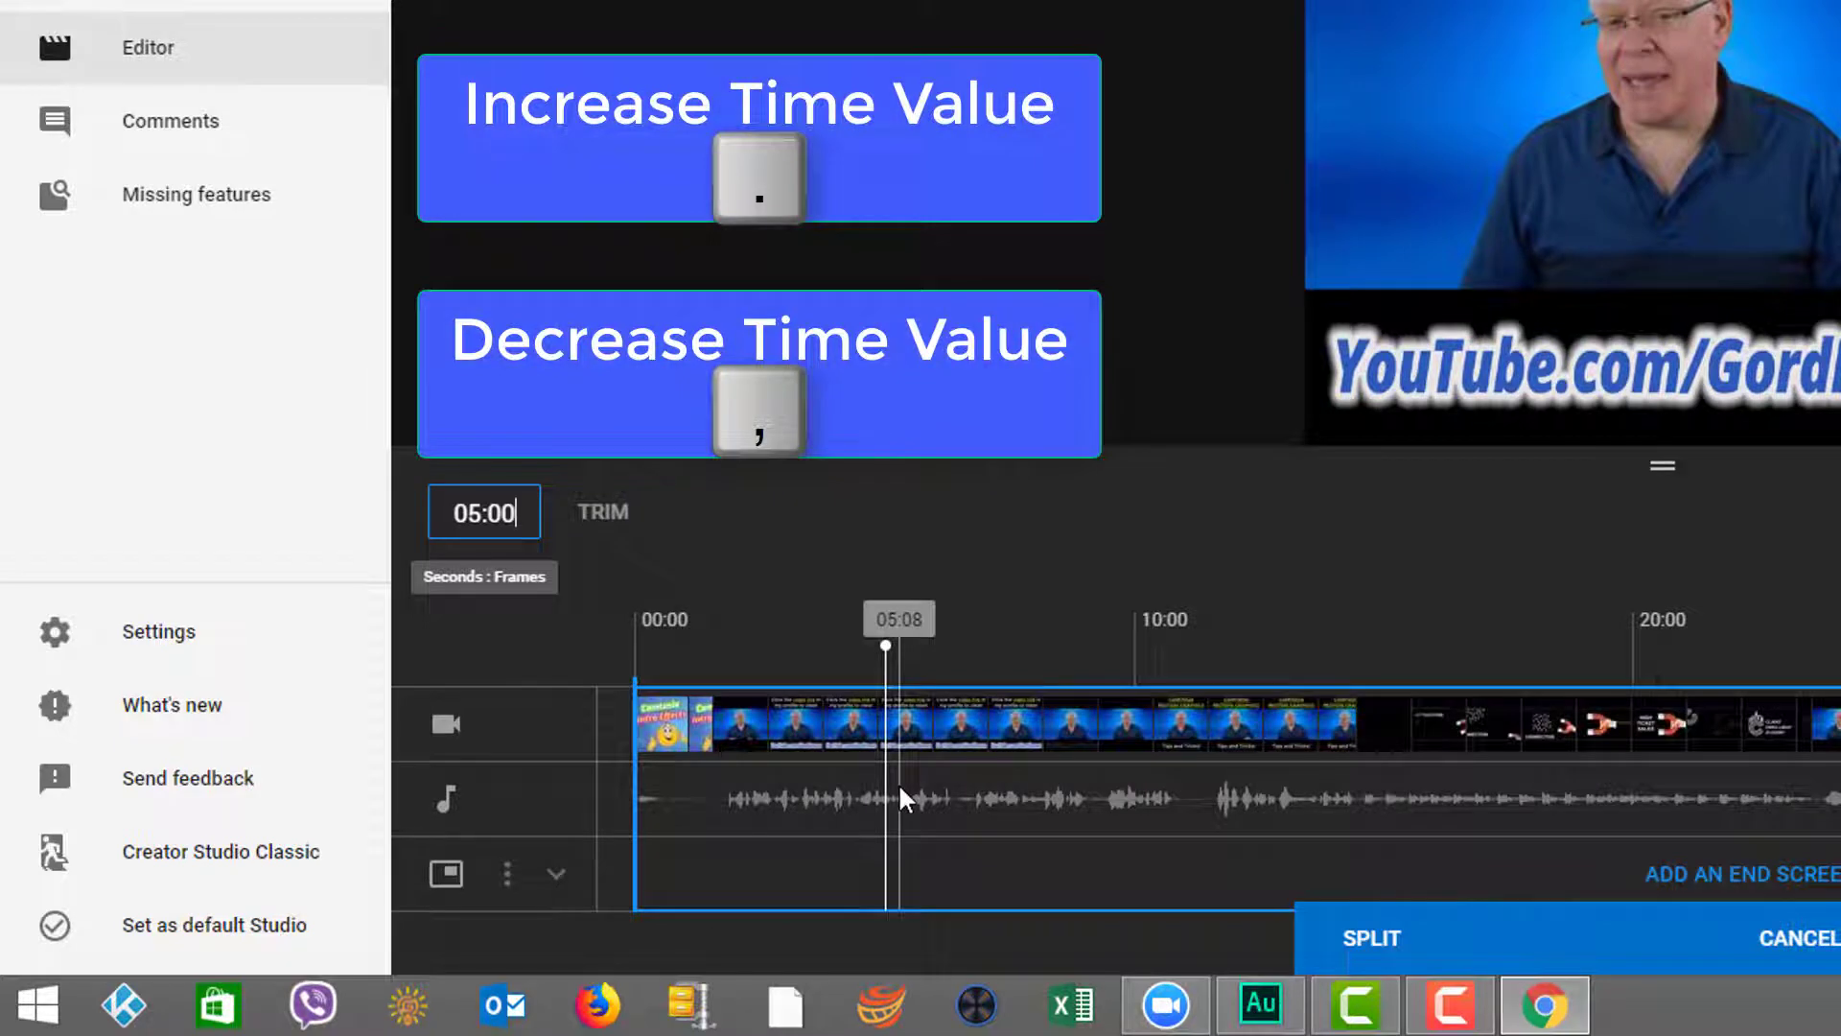
key(period)
key(period)
key(period)
key(period)
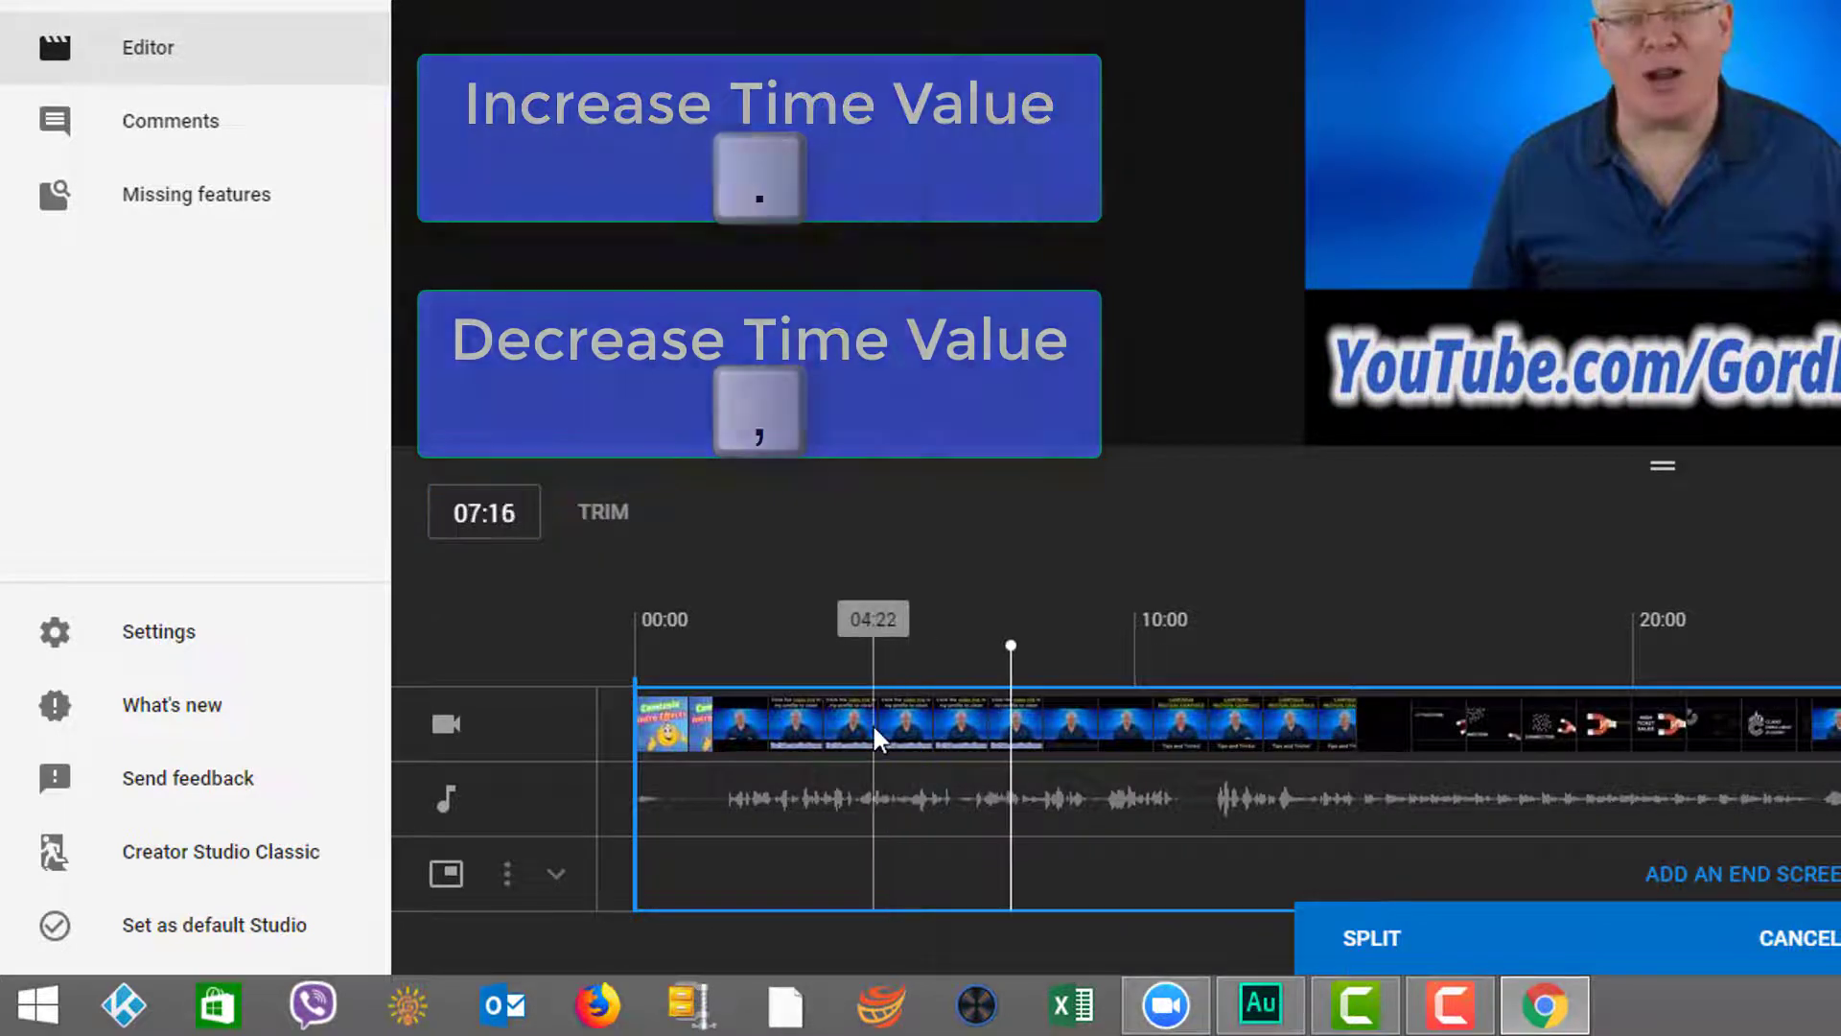
key(period)
key(period)
key(period)
key(period)
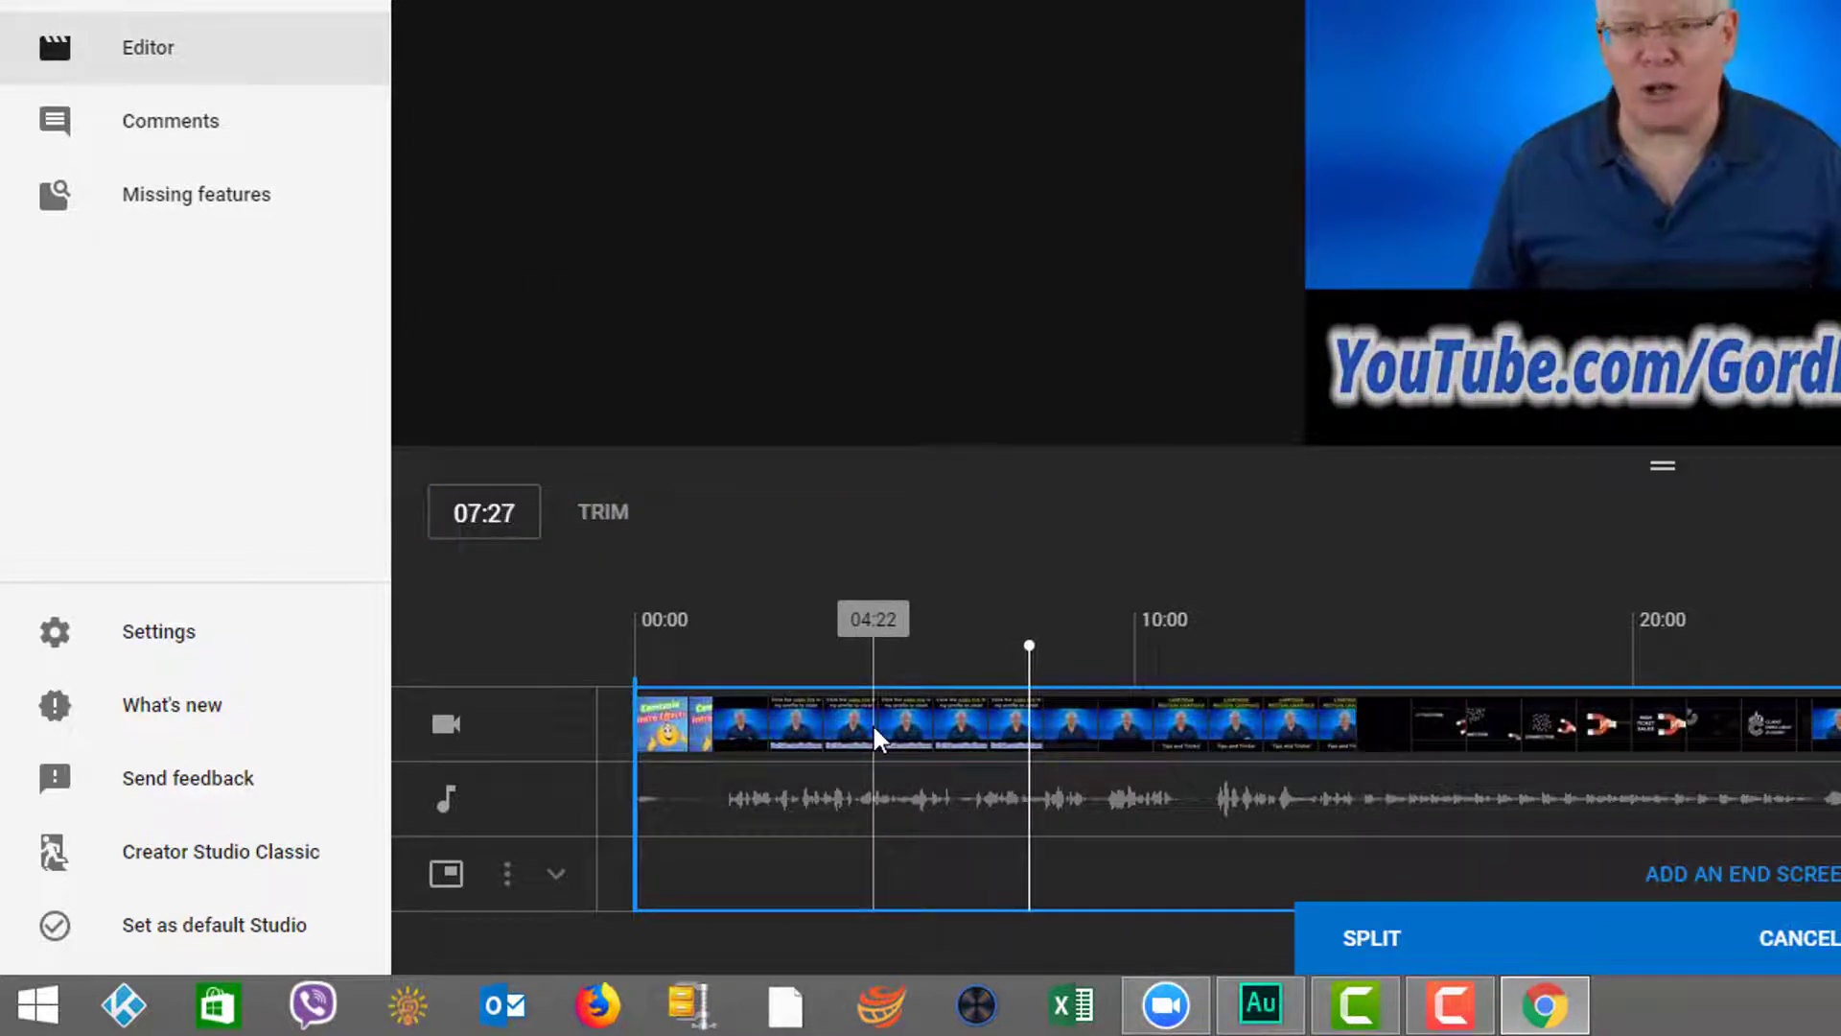
key(period)
key(period)
key(period)
key(period)
key(period)
key(period)
key(period)
key(period)
key(period)
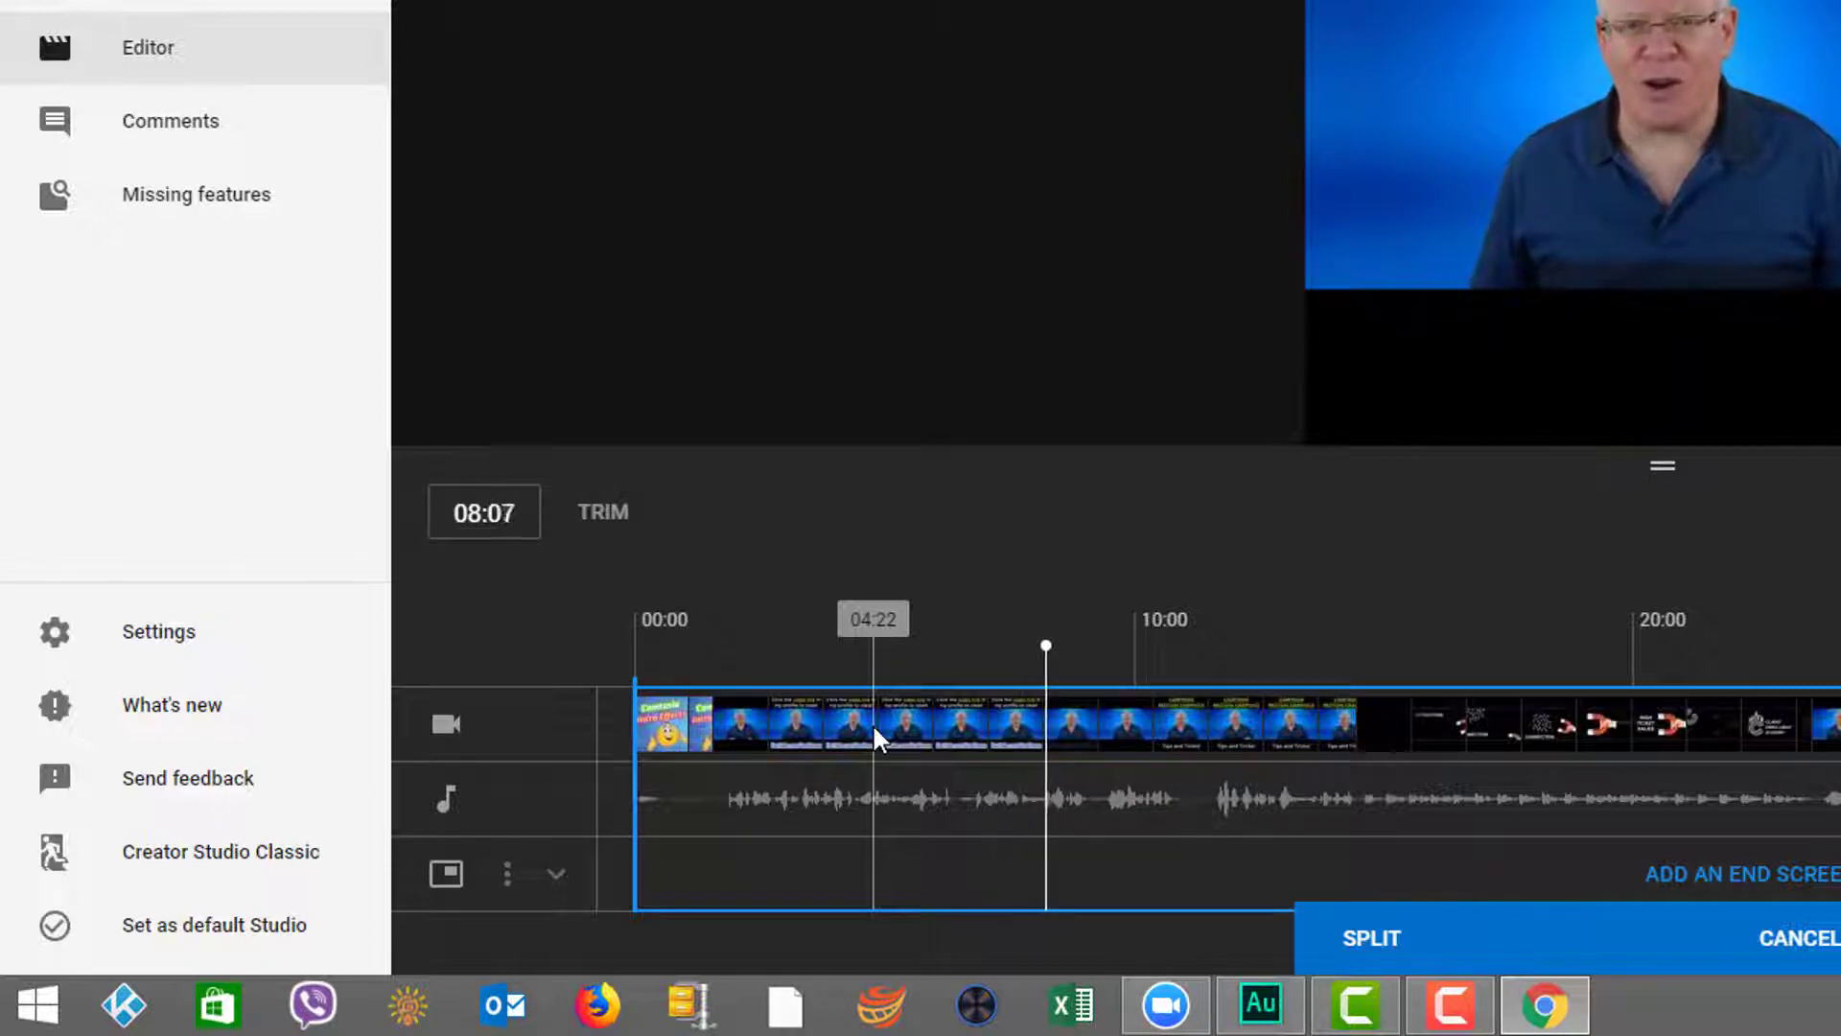
key(comma)
key(comma)
key(comma)
key(comma)
key(comma)
key(comma)
key(comma)
key(comma)
key(comma)
key(comma)
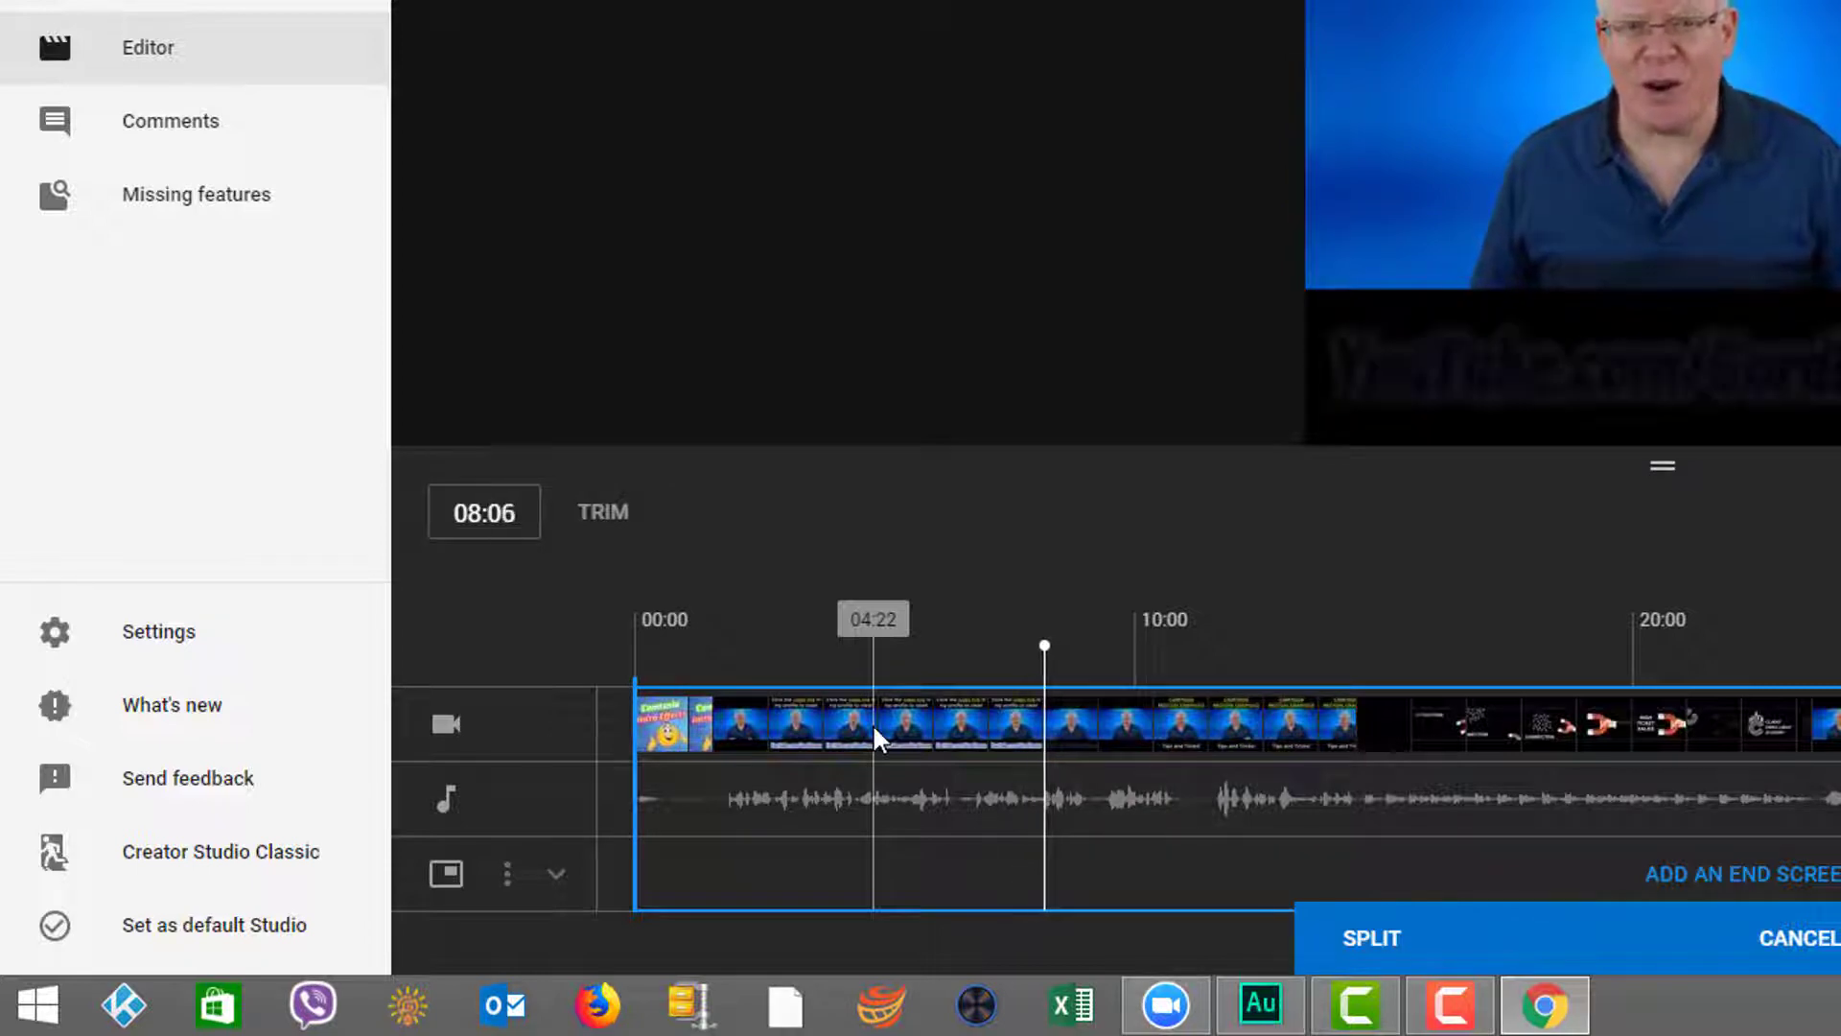
key(comma)
key(comma)
key(comma)
key(comma)
key(comma)
key(comma)
key(comma)
key(comma)
key(comma)
key(comma)
key(comma)
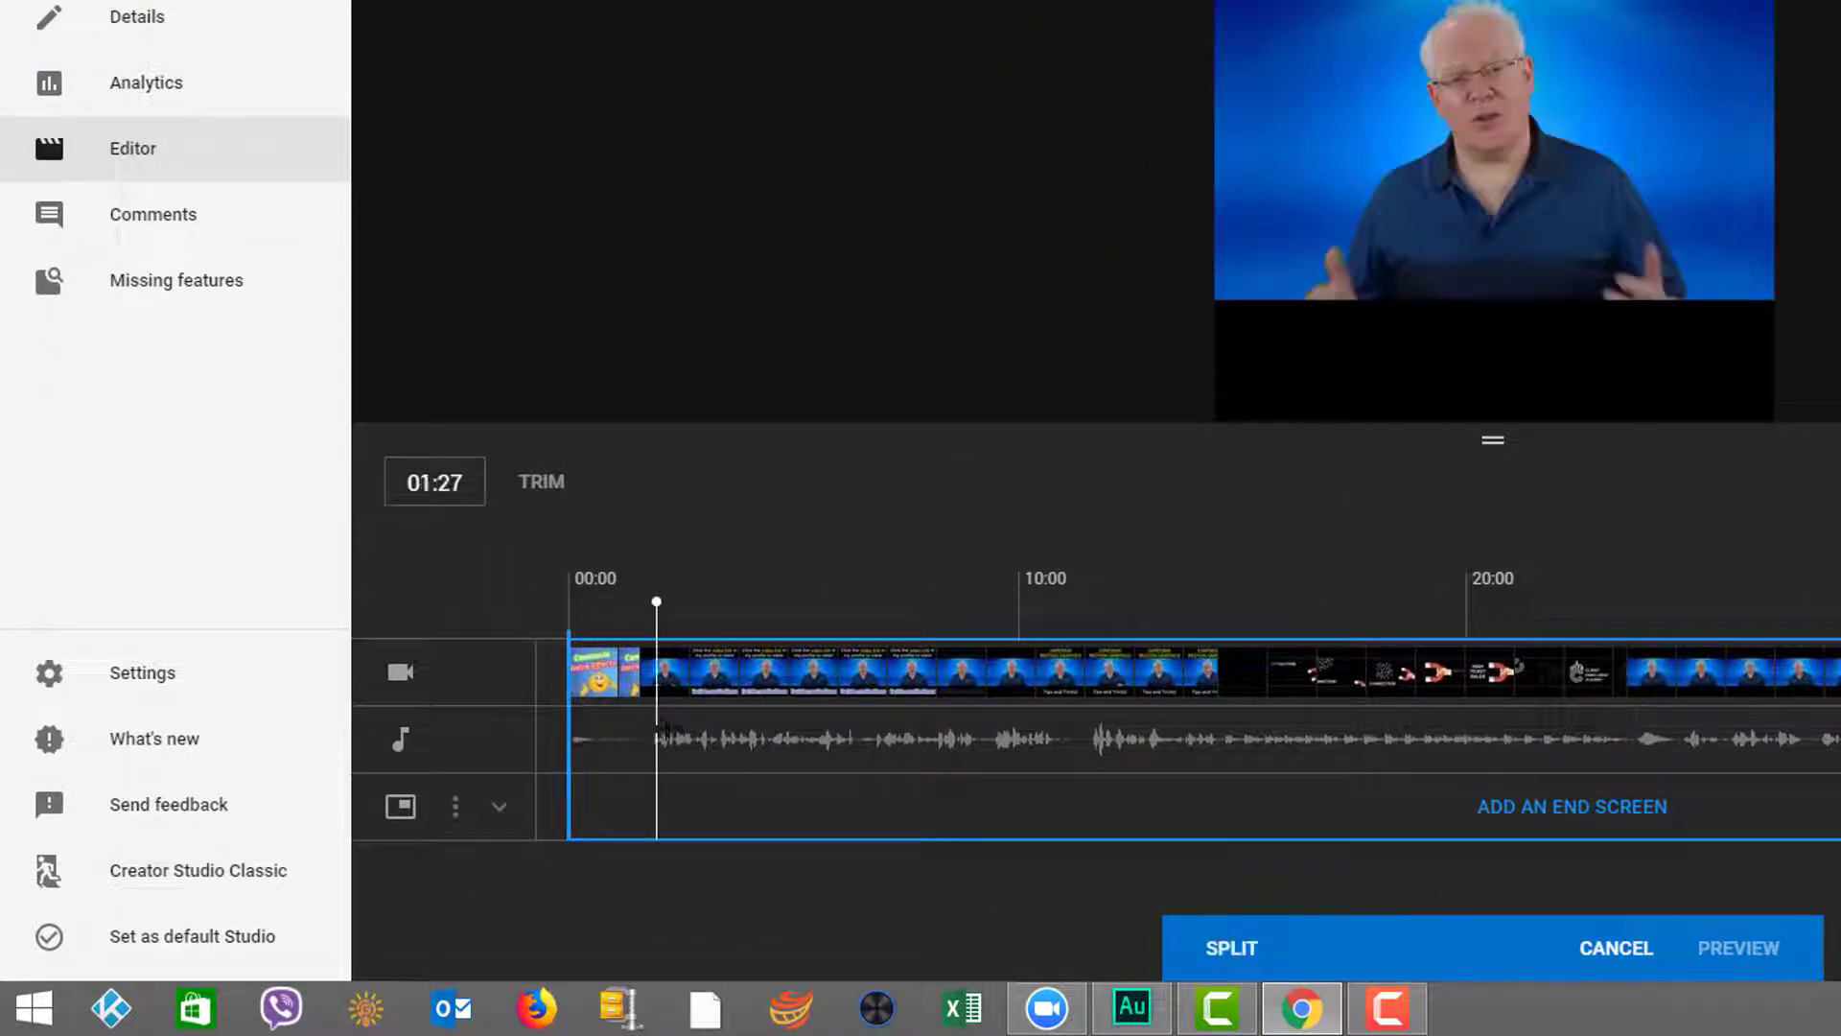
- Pull the start trim handle inward and enter 15 as the start time for 00:15
drag(574, 721, 526, 735)
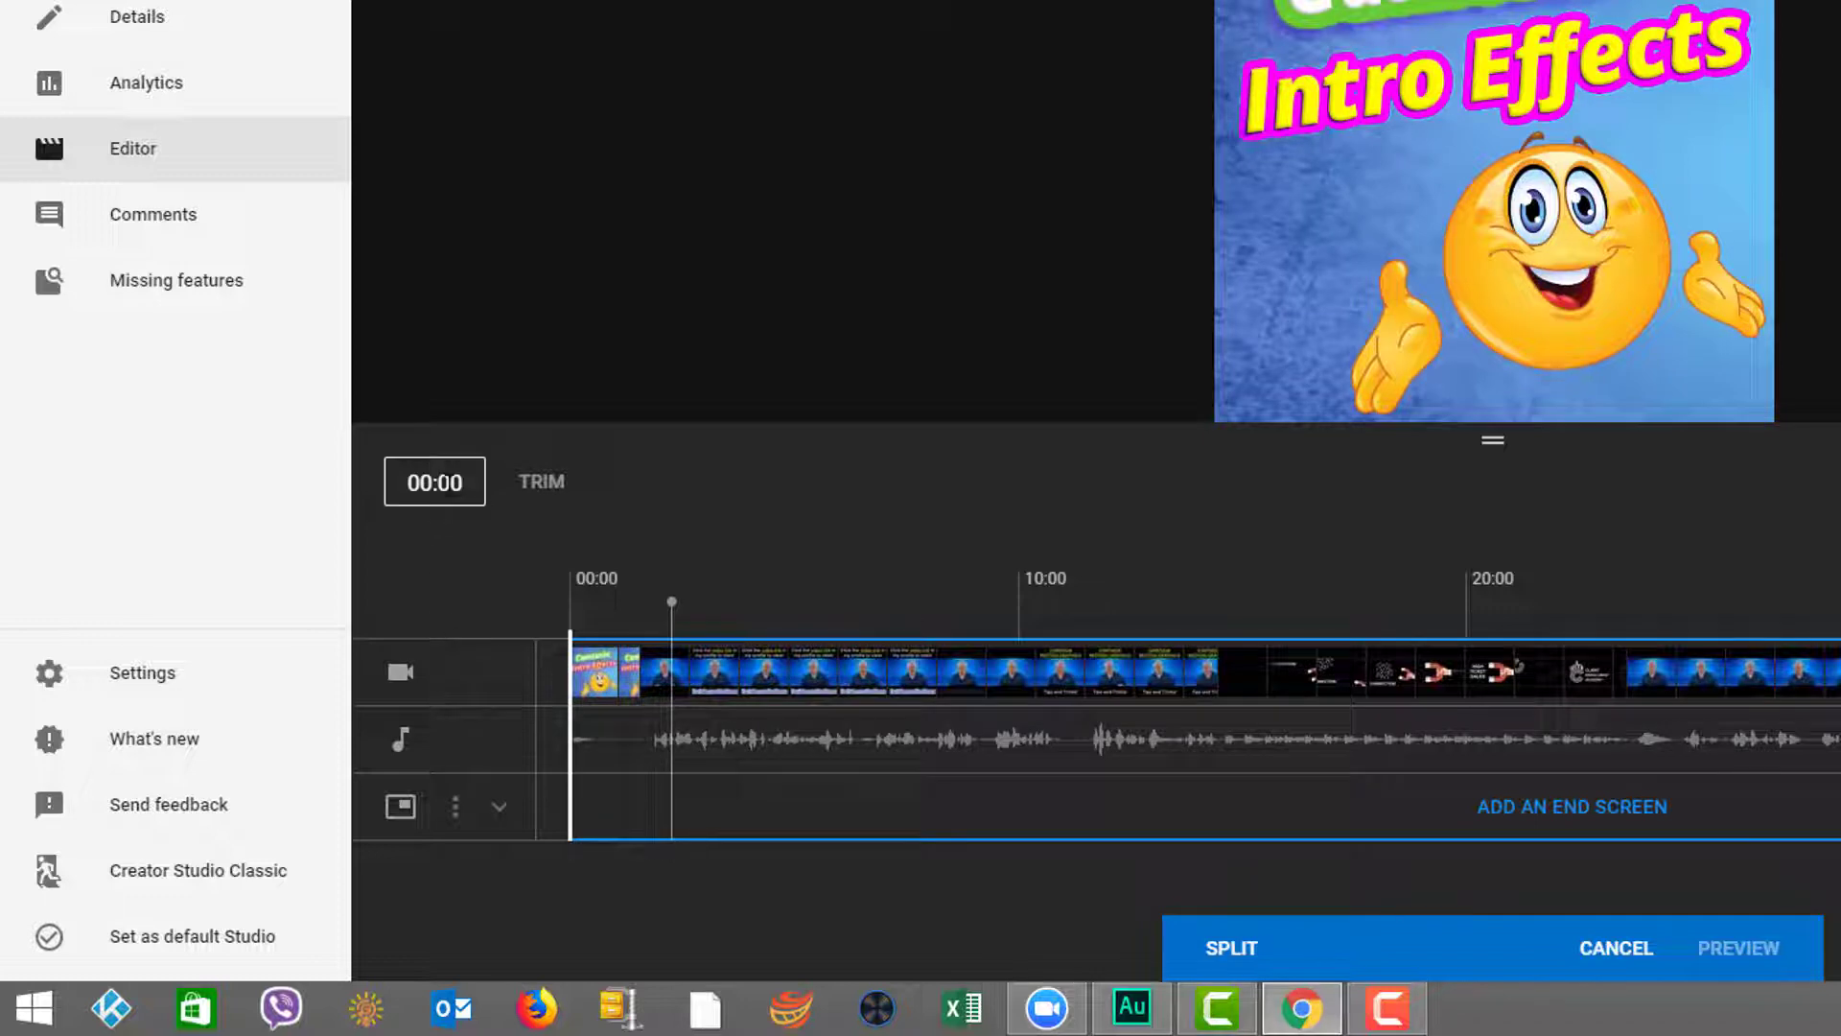
click(451, 482)
text(1)
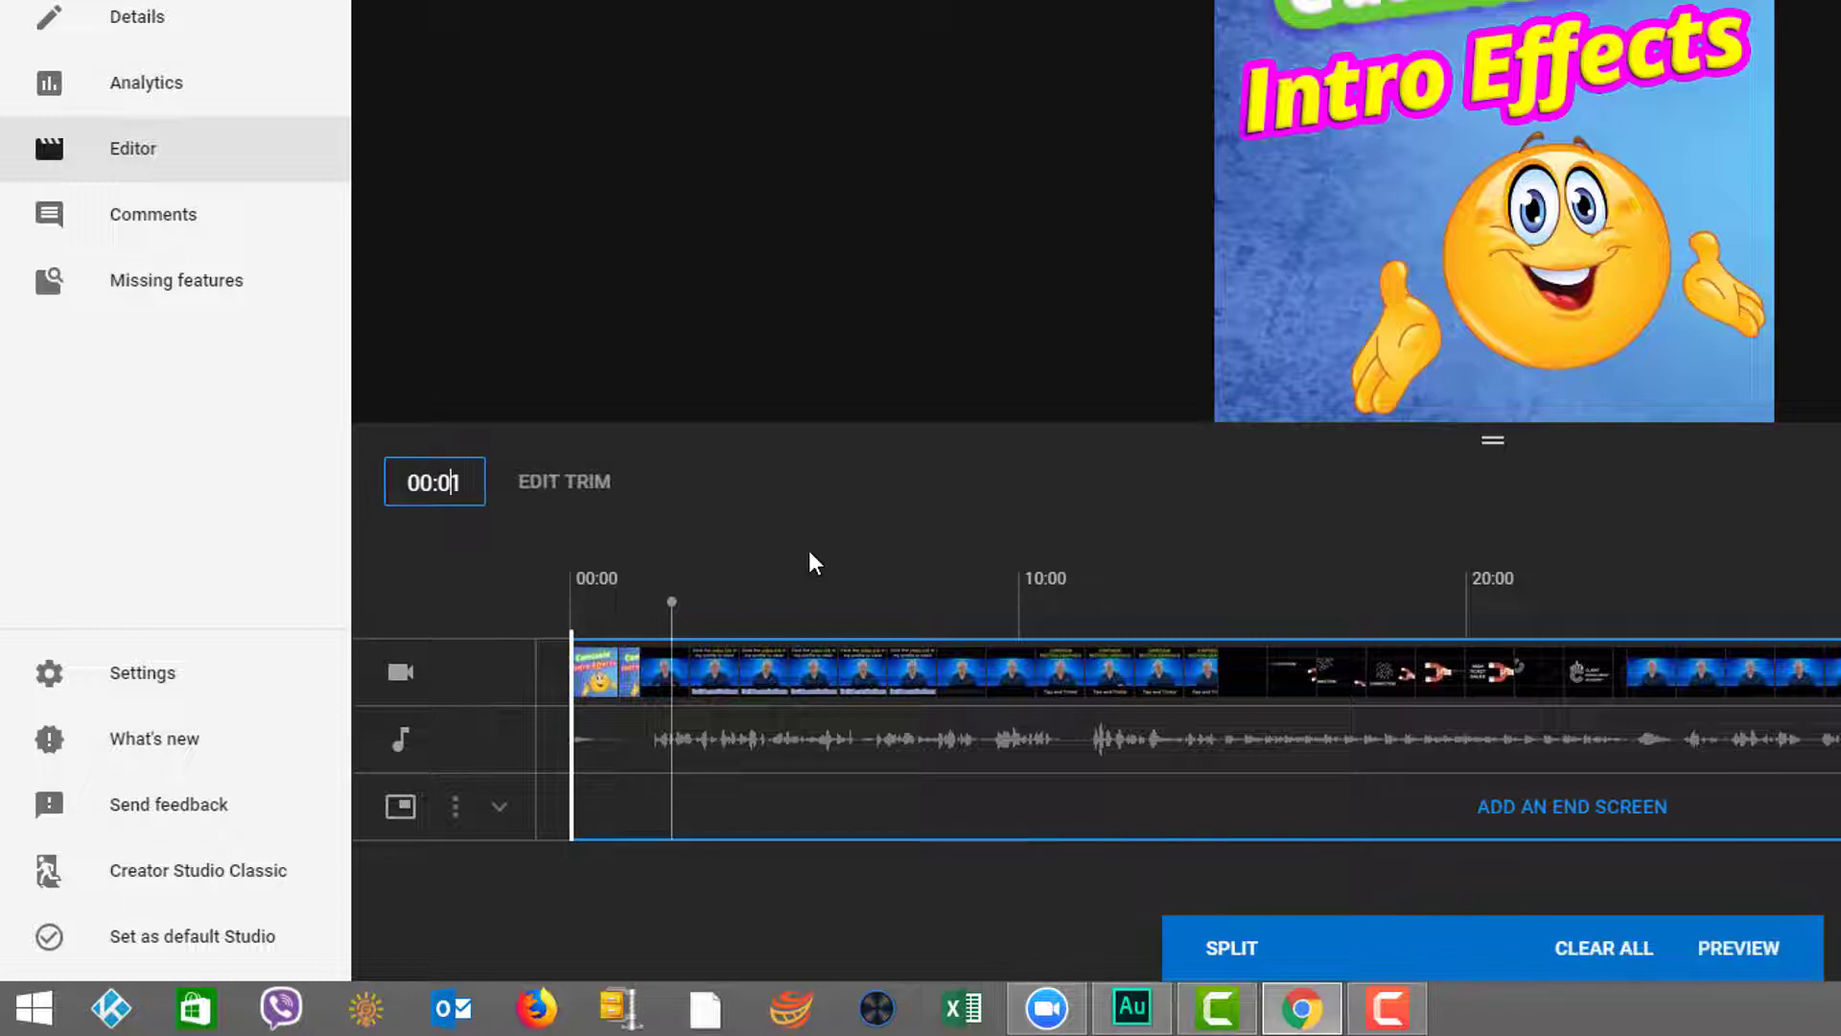
text(5)
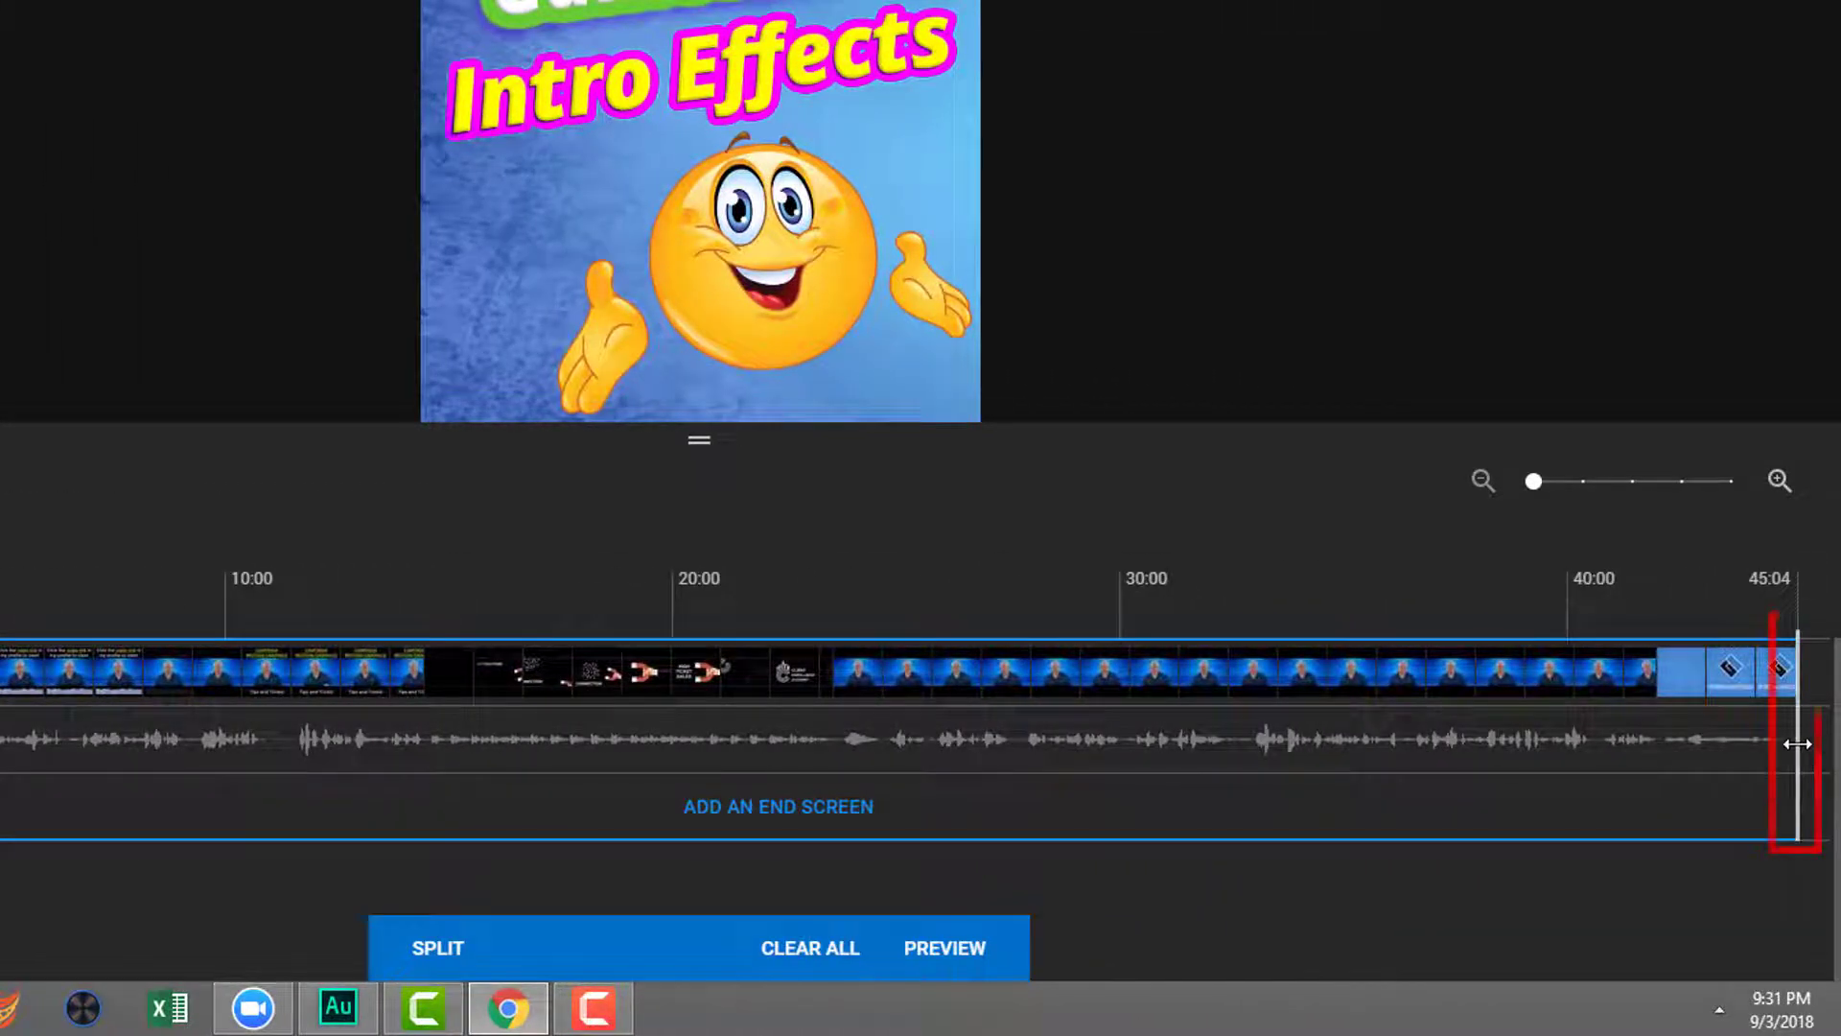
- Drag the end trim handle left and step the end time back to 44:19
click(1796, 745)
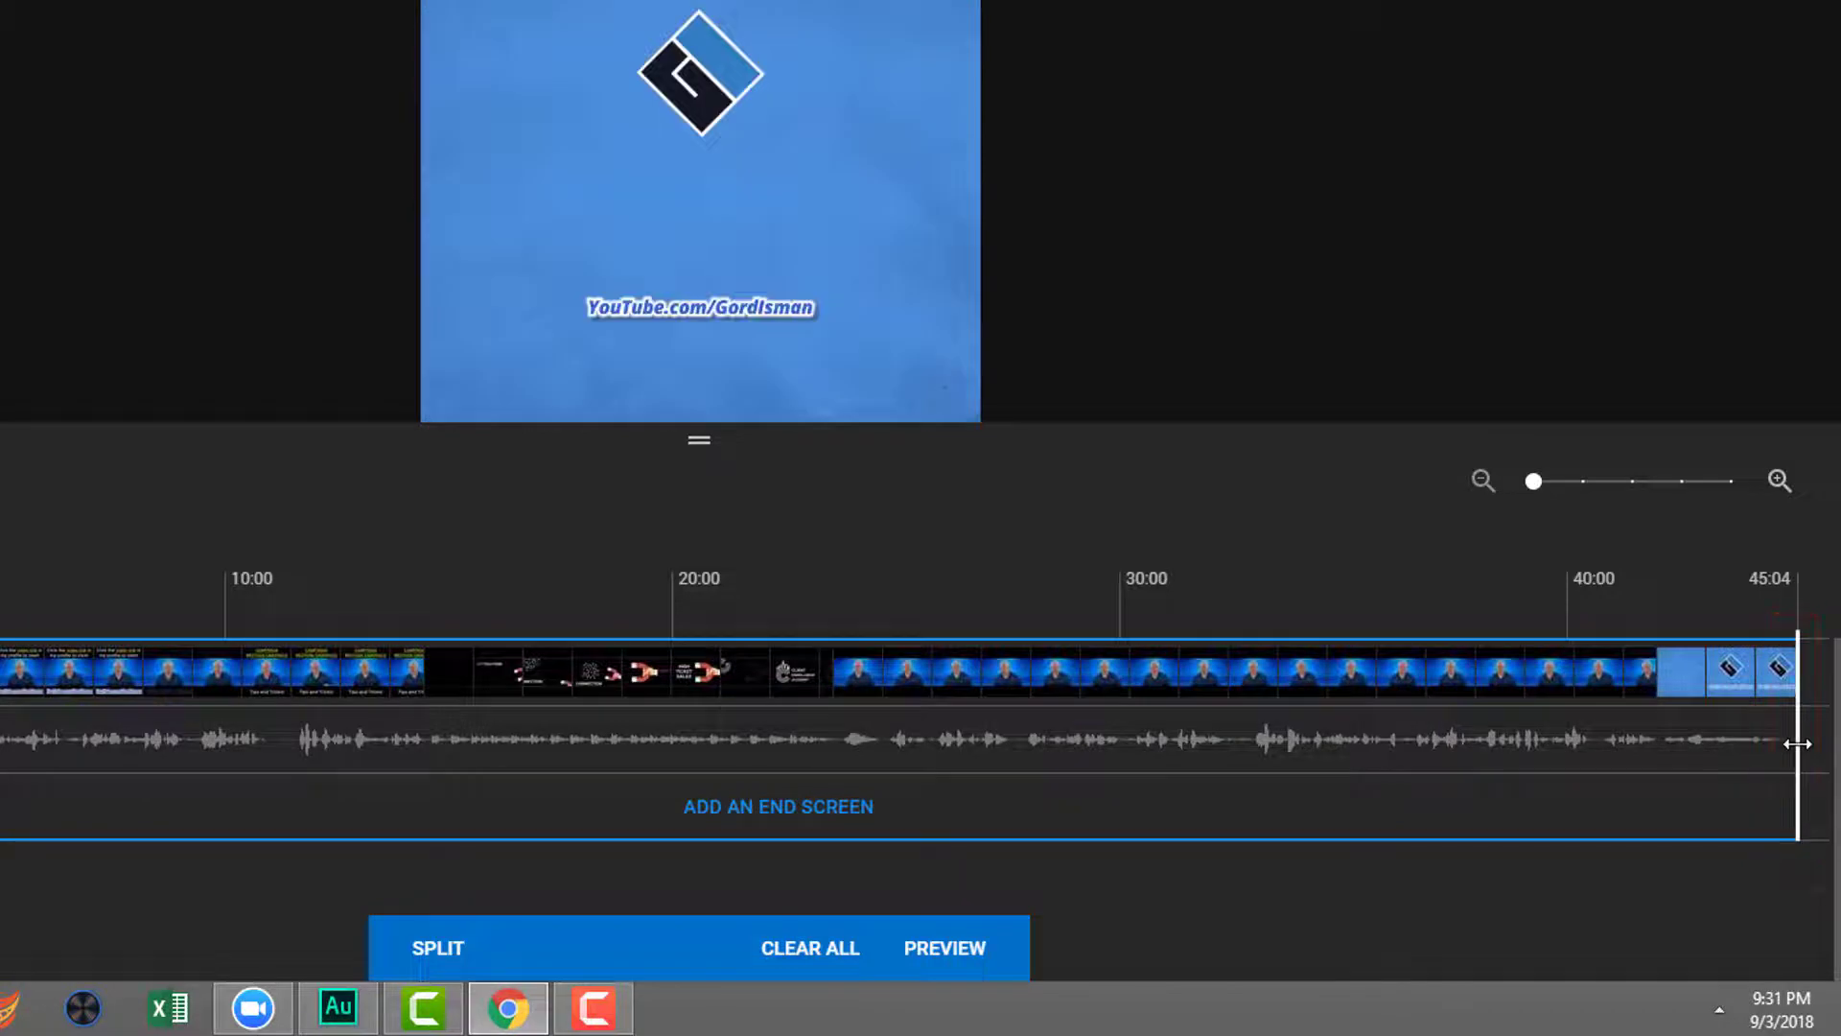
mouse_move(1796, 744)
mouse_down()
mouse_move(1735, 756)
mouse_move(1797, 757)
mouse_up()
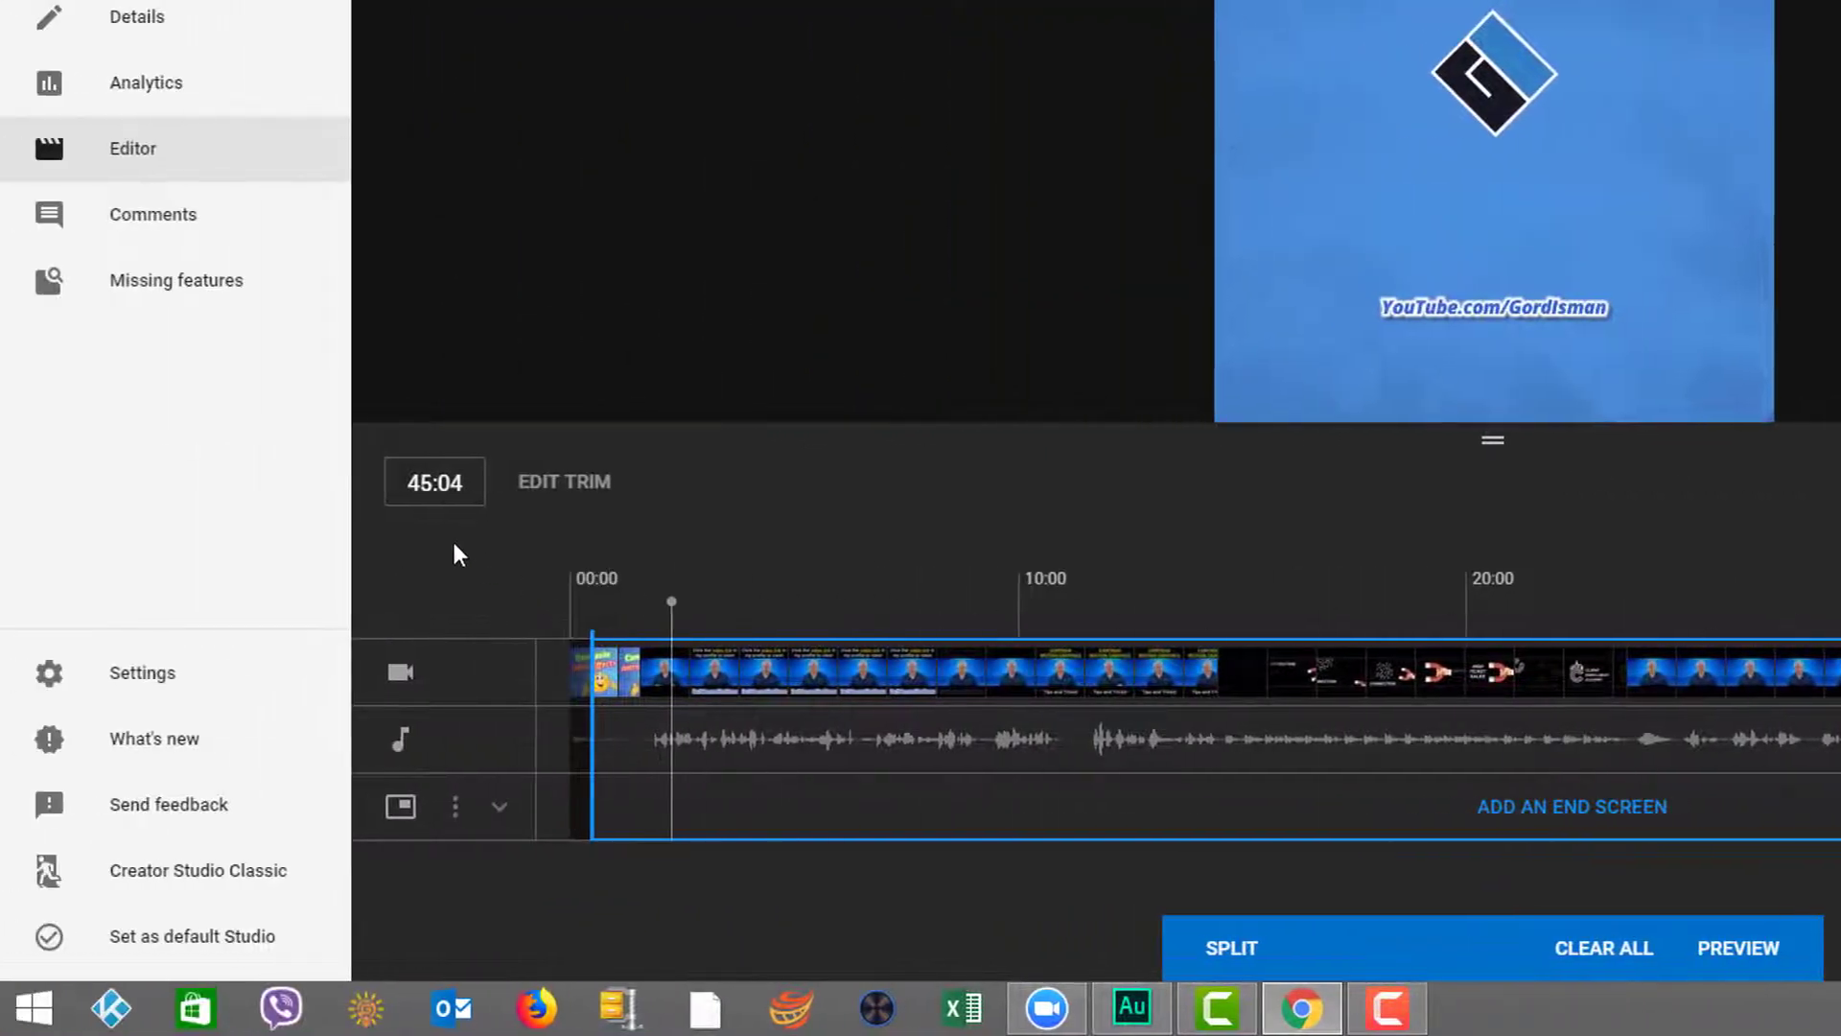
click(452, 482)
key(Down)
key(Down)
key(Down)
key(Down)
key(Down)
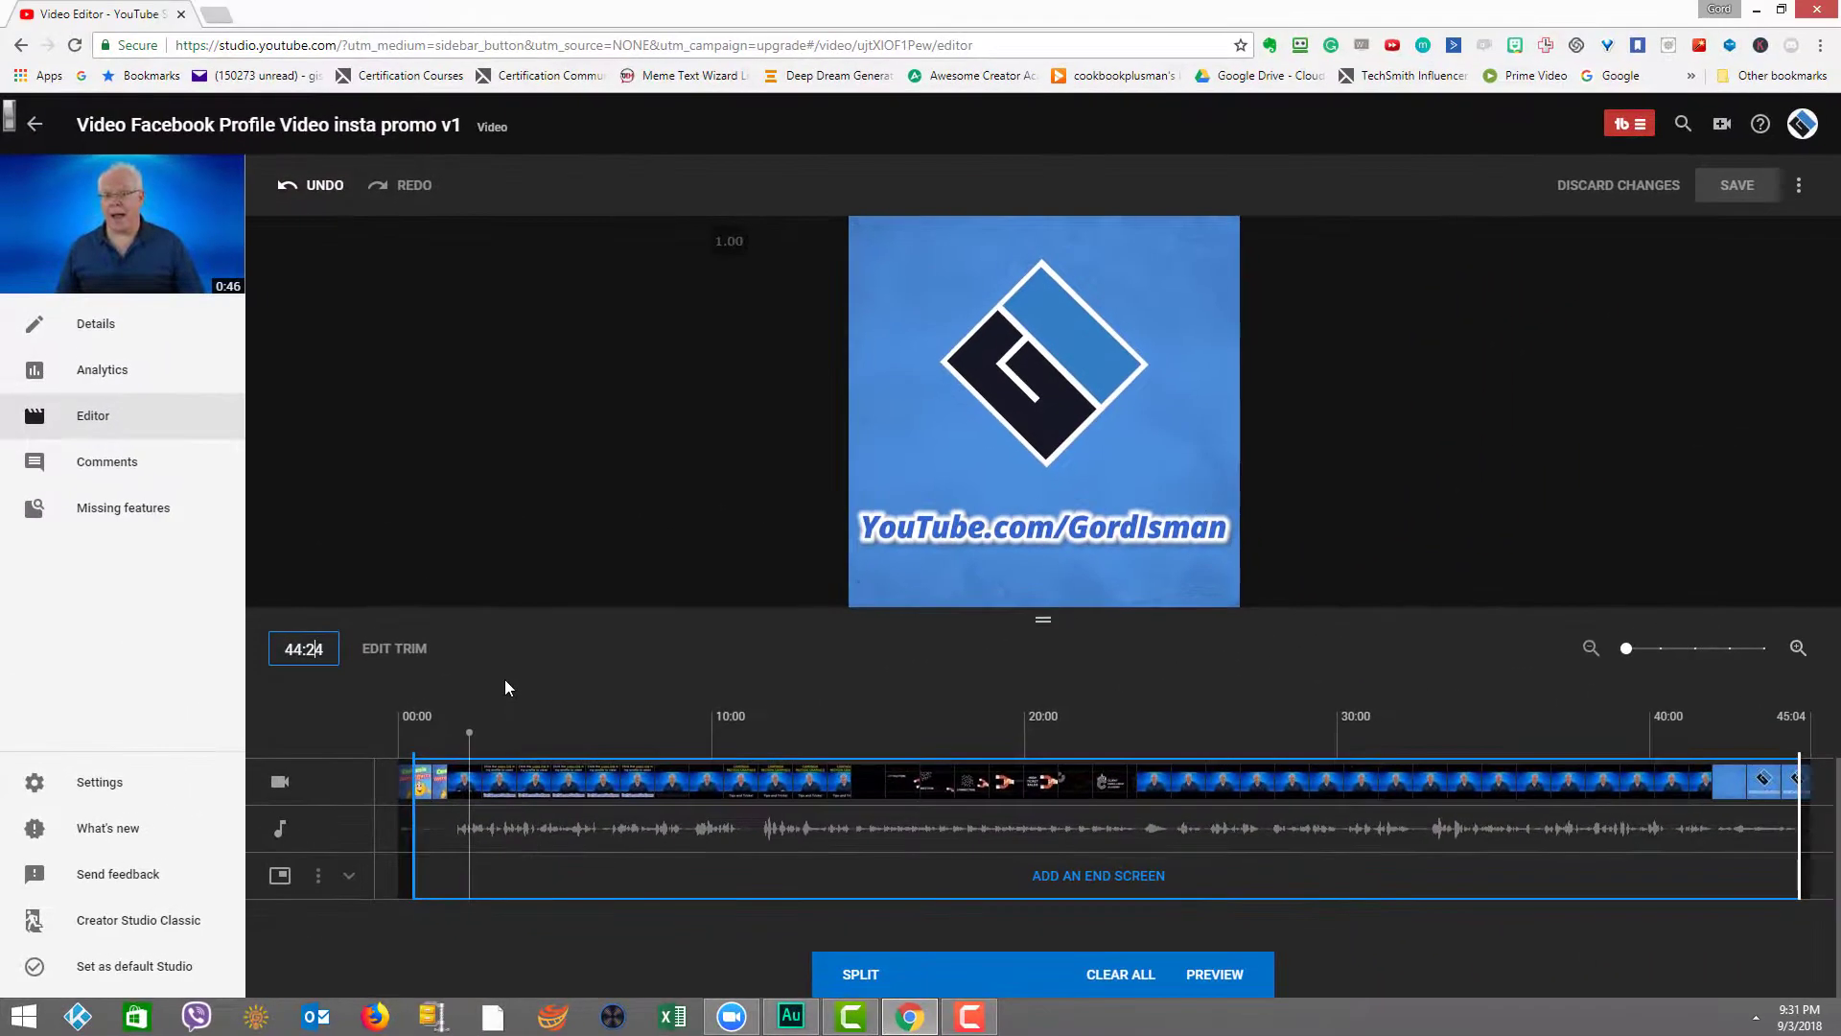
key(Down)
key(Down)
key(Down)
key(Down)
key(Down)
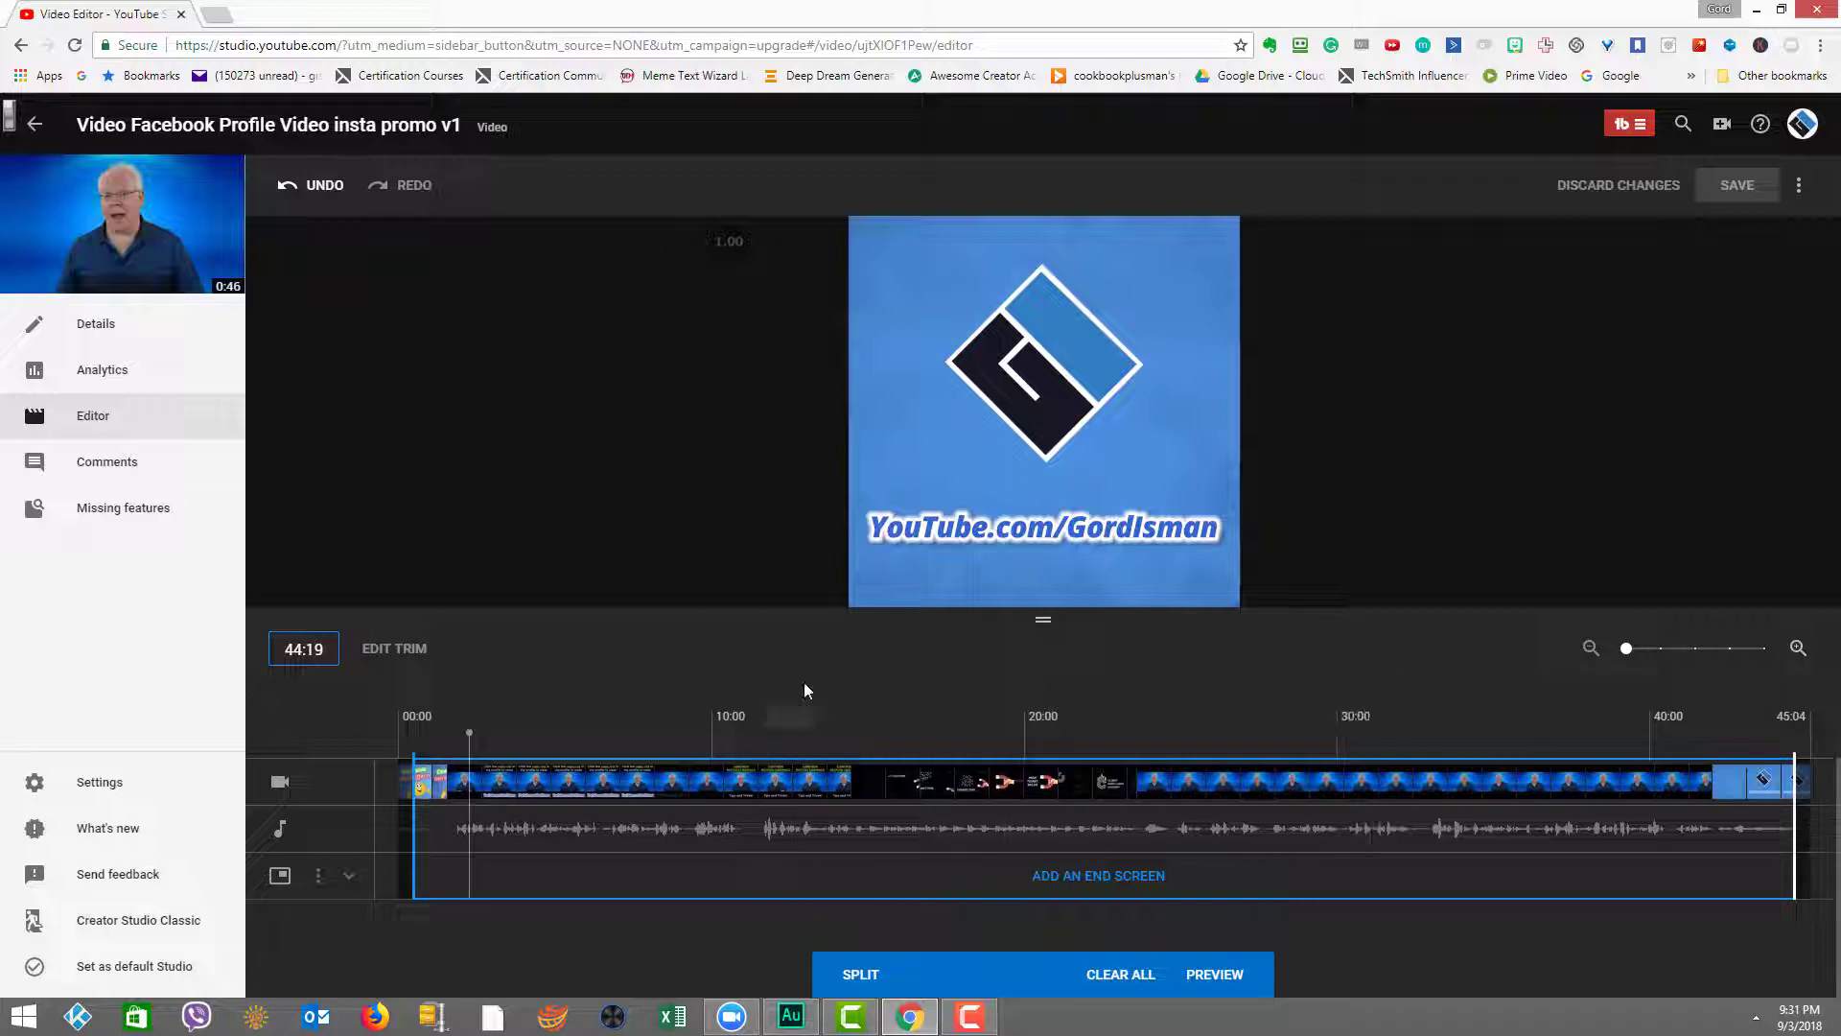
- Review the middle section, then bring the playhead back to 01:14 and stop playback
click(820, 782)
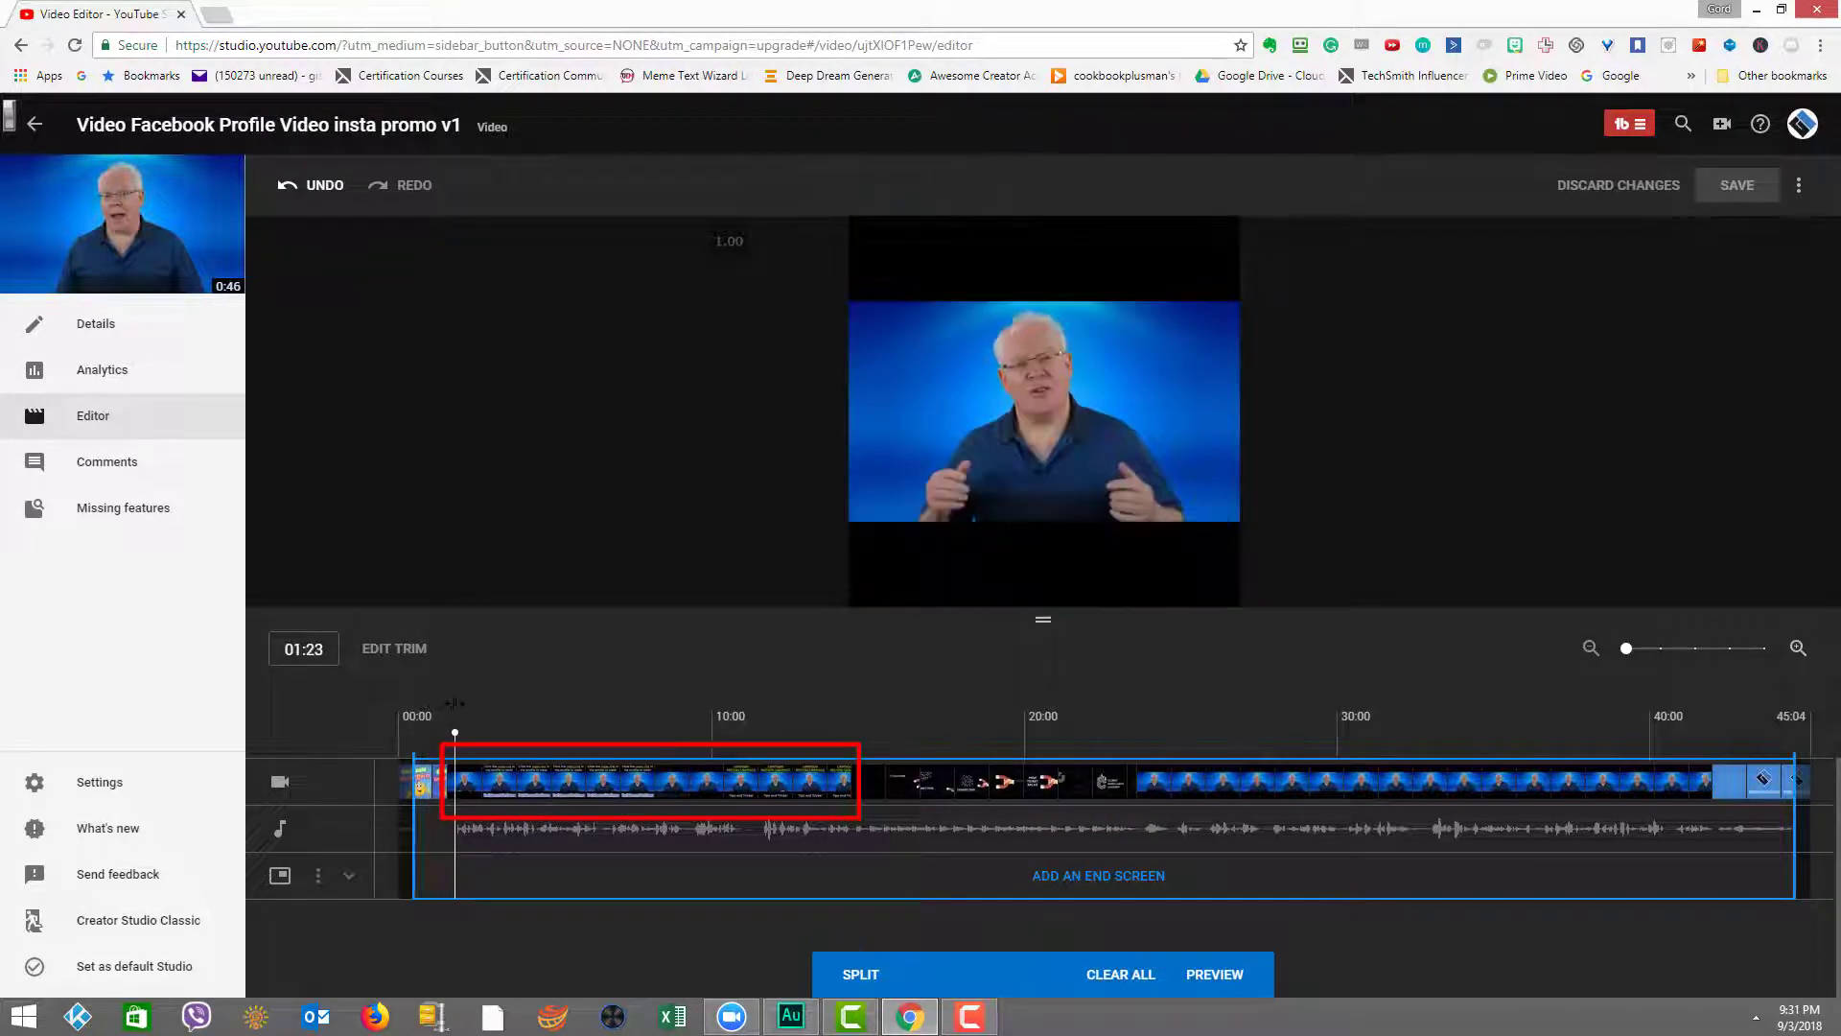
drag(455, 703, 442, 705)
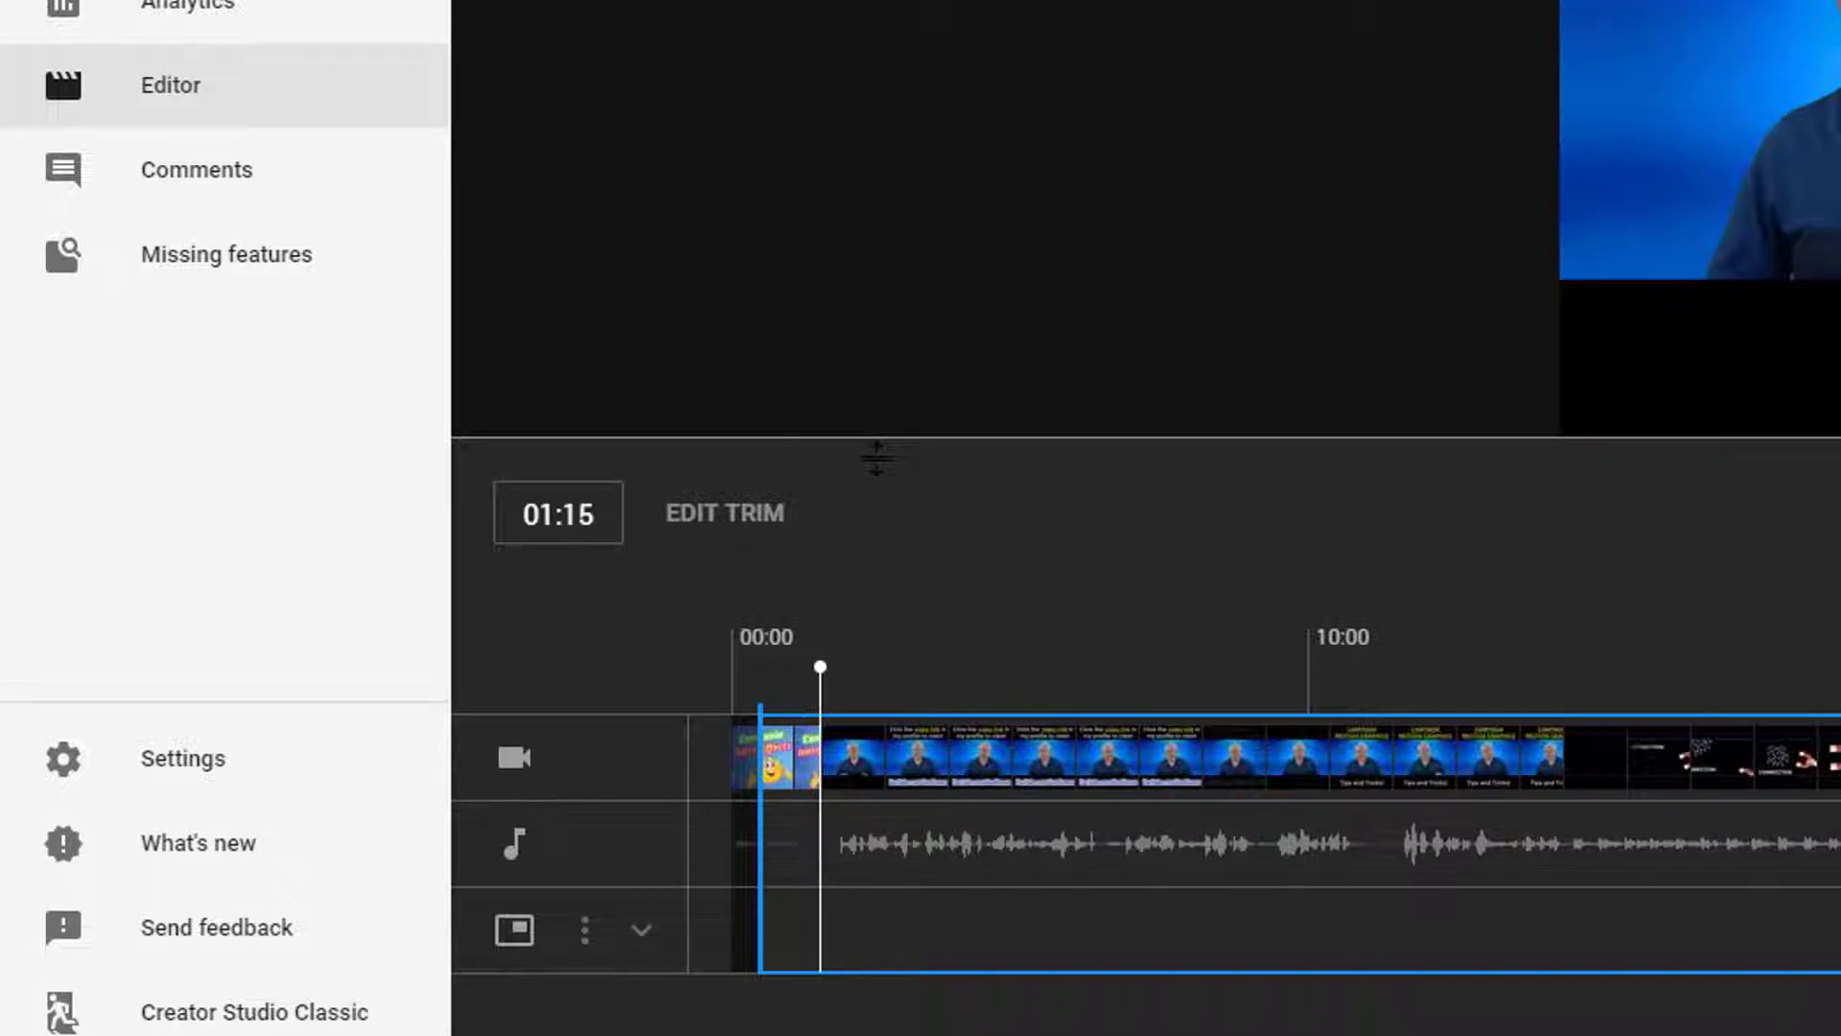
key(space)
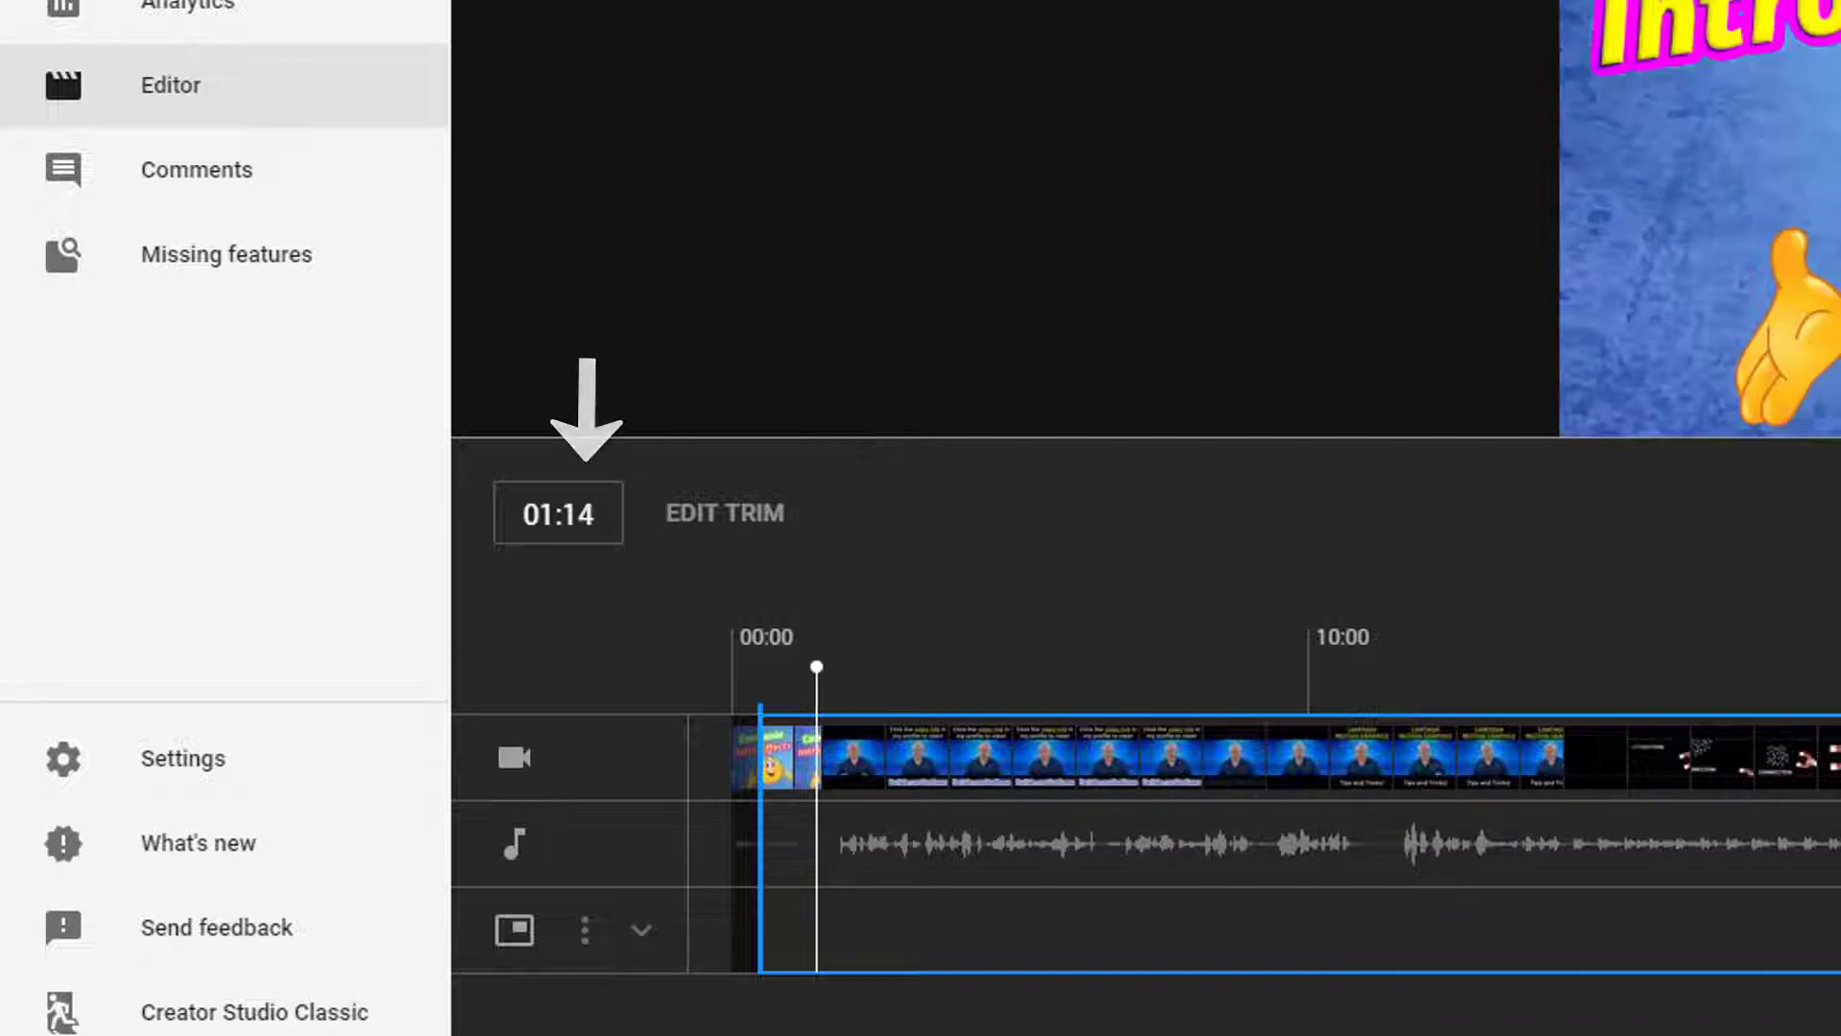
click(606, 520)
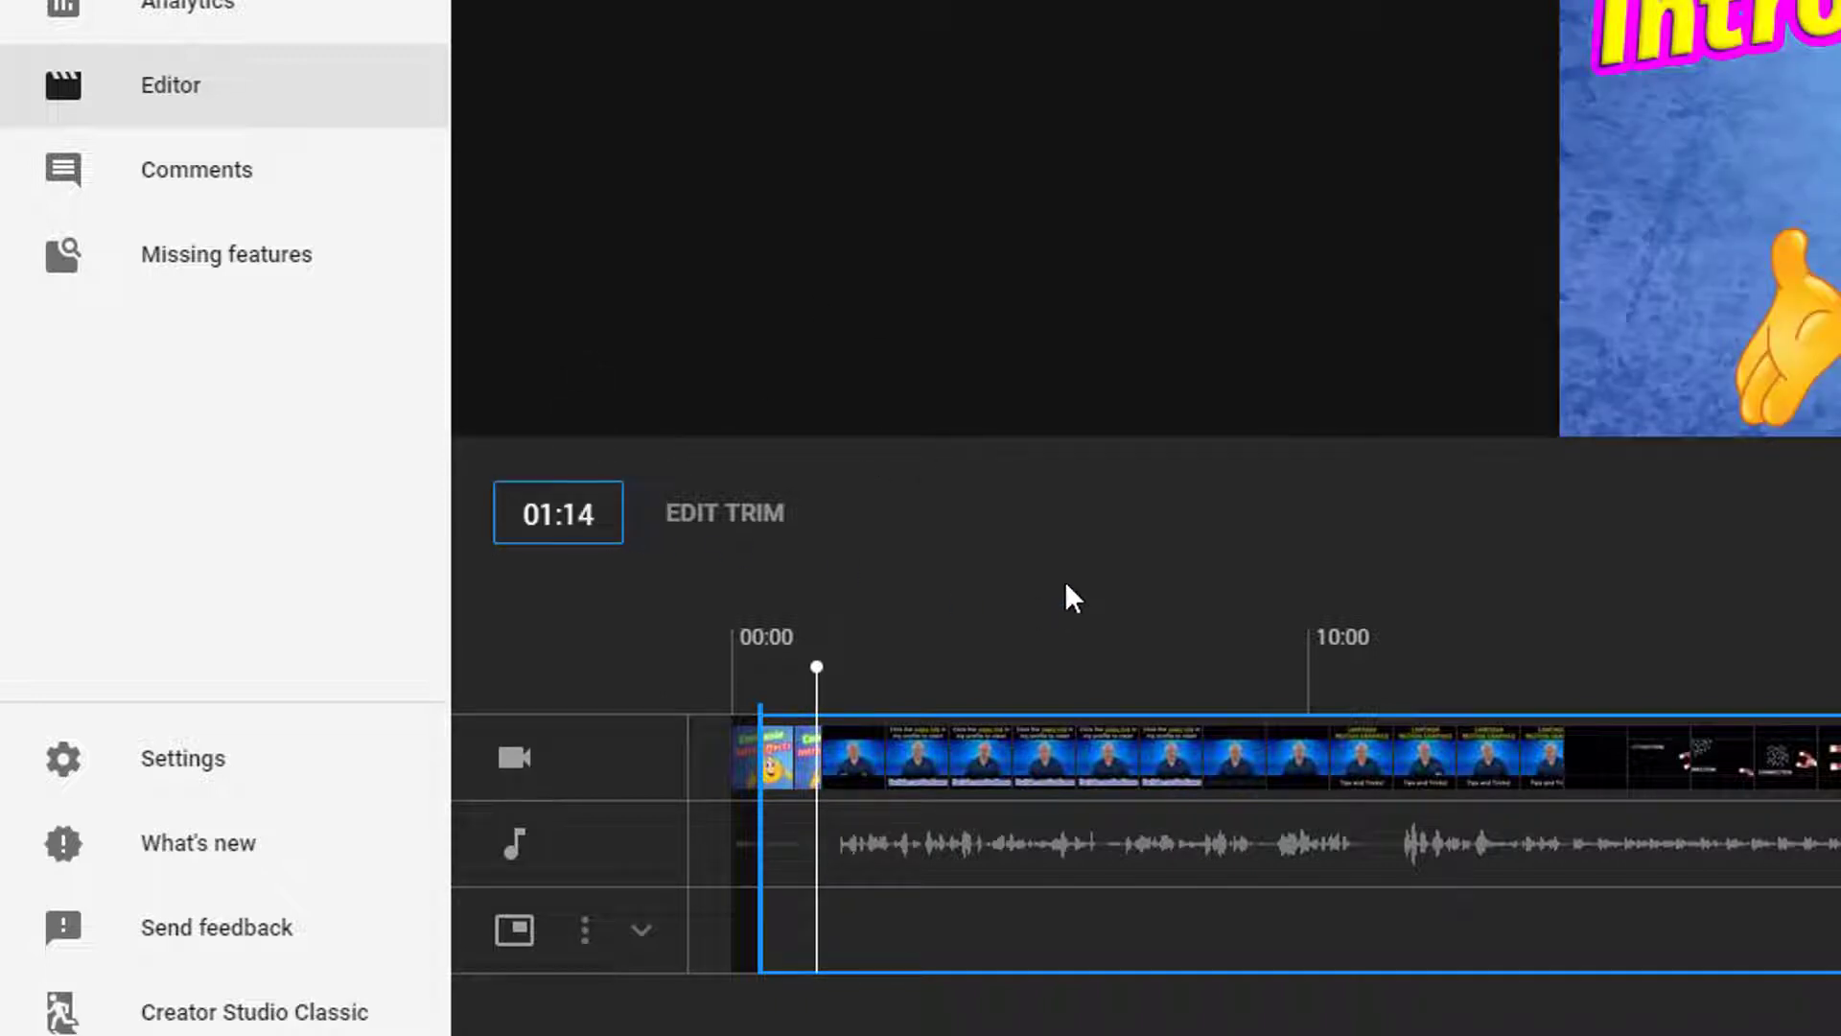
click(861, 746)
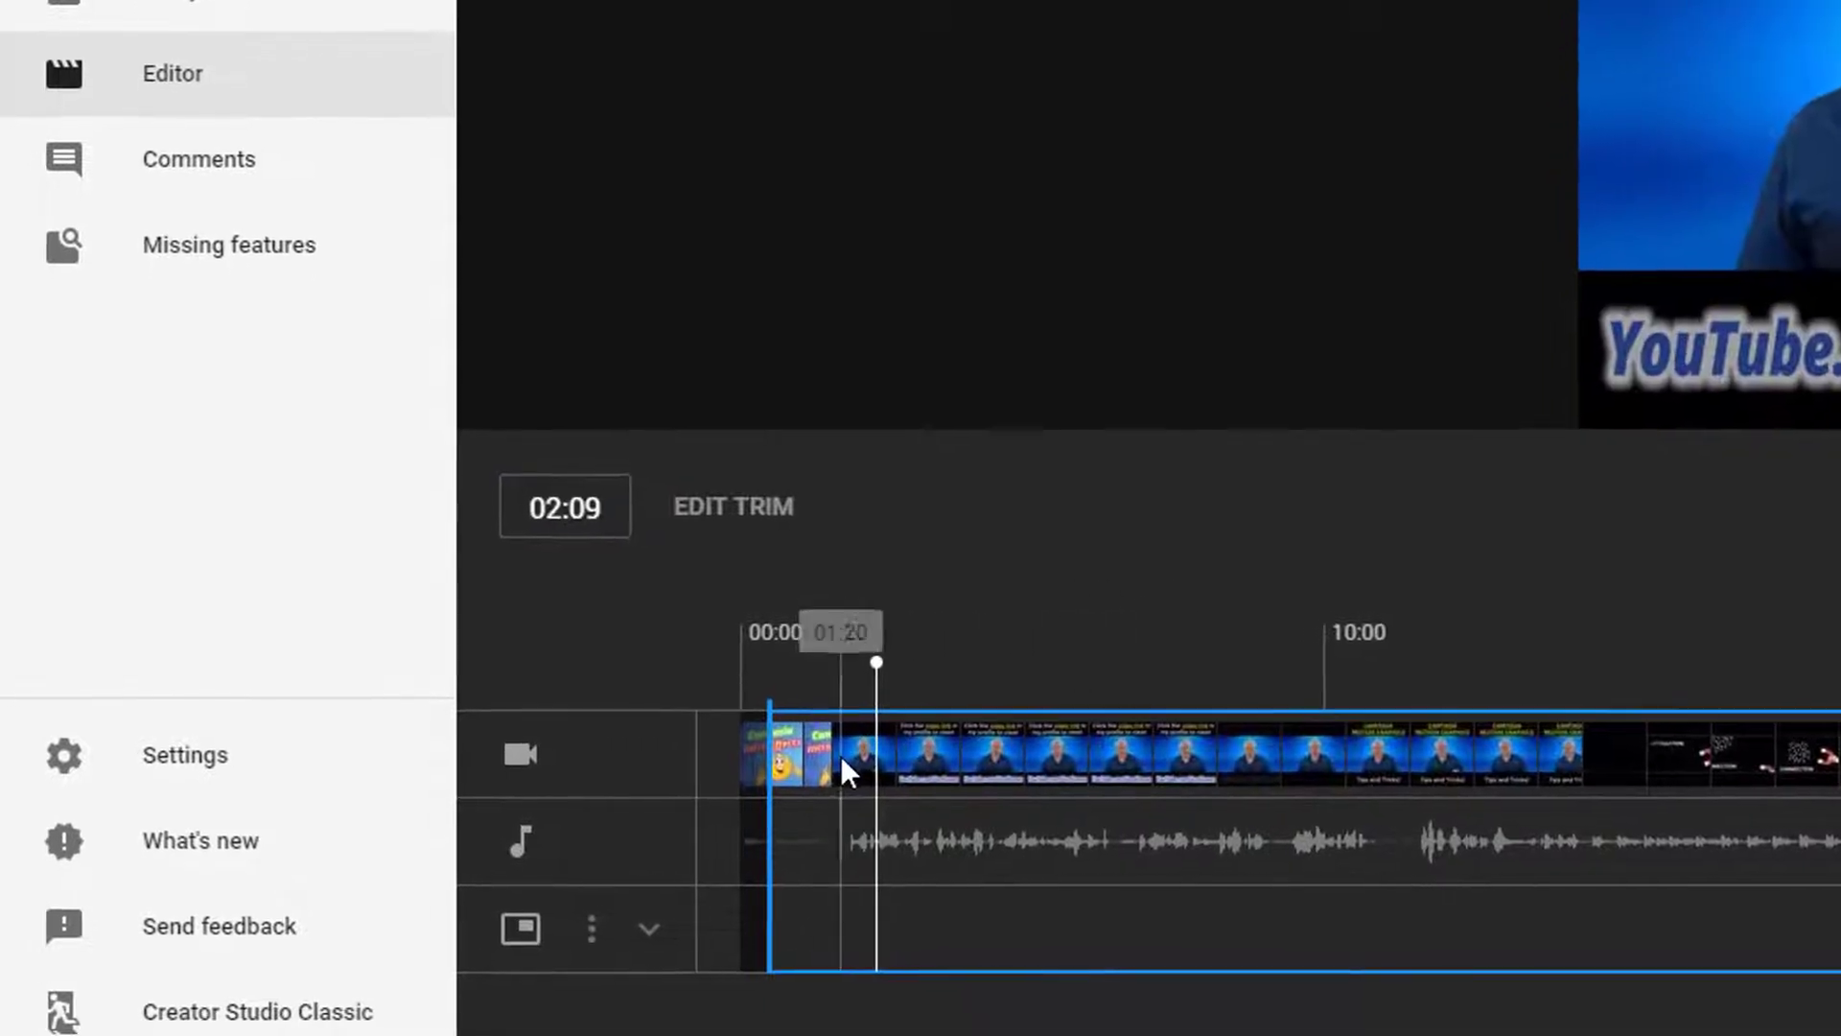
click(826, 763)
click(811, 764)
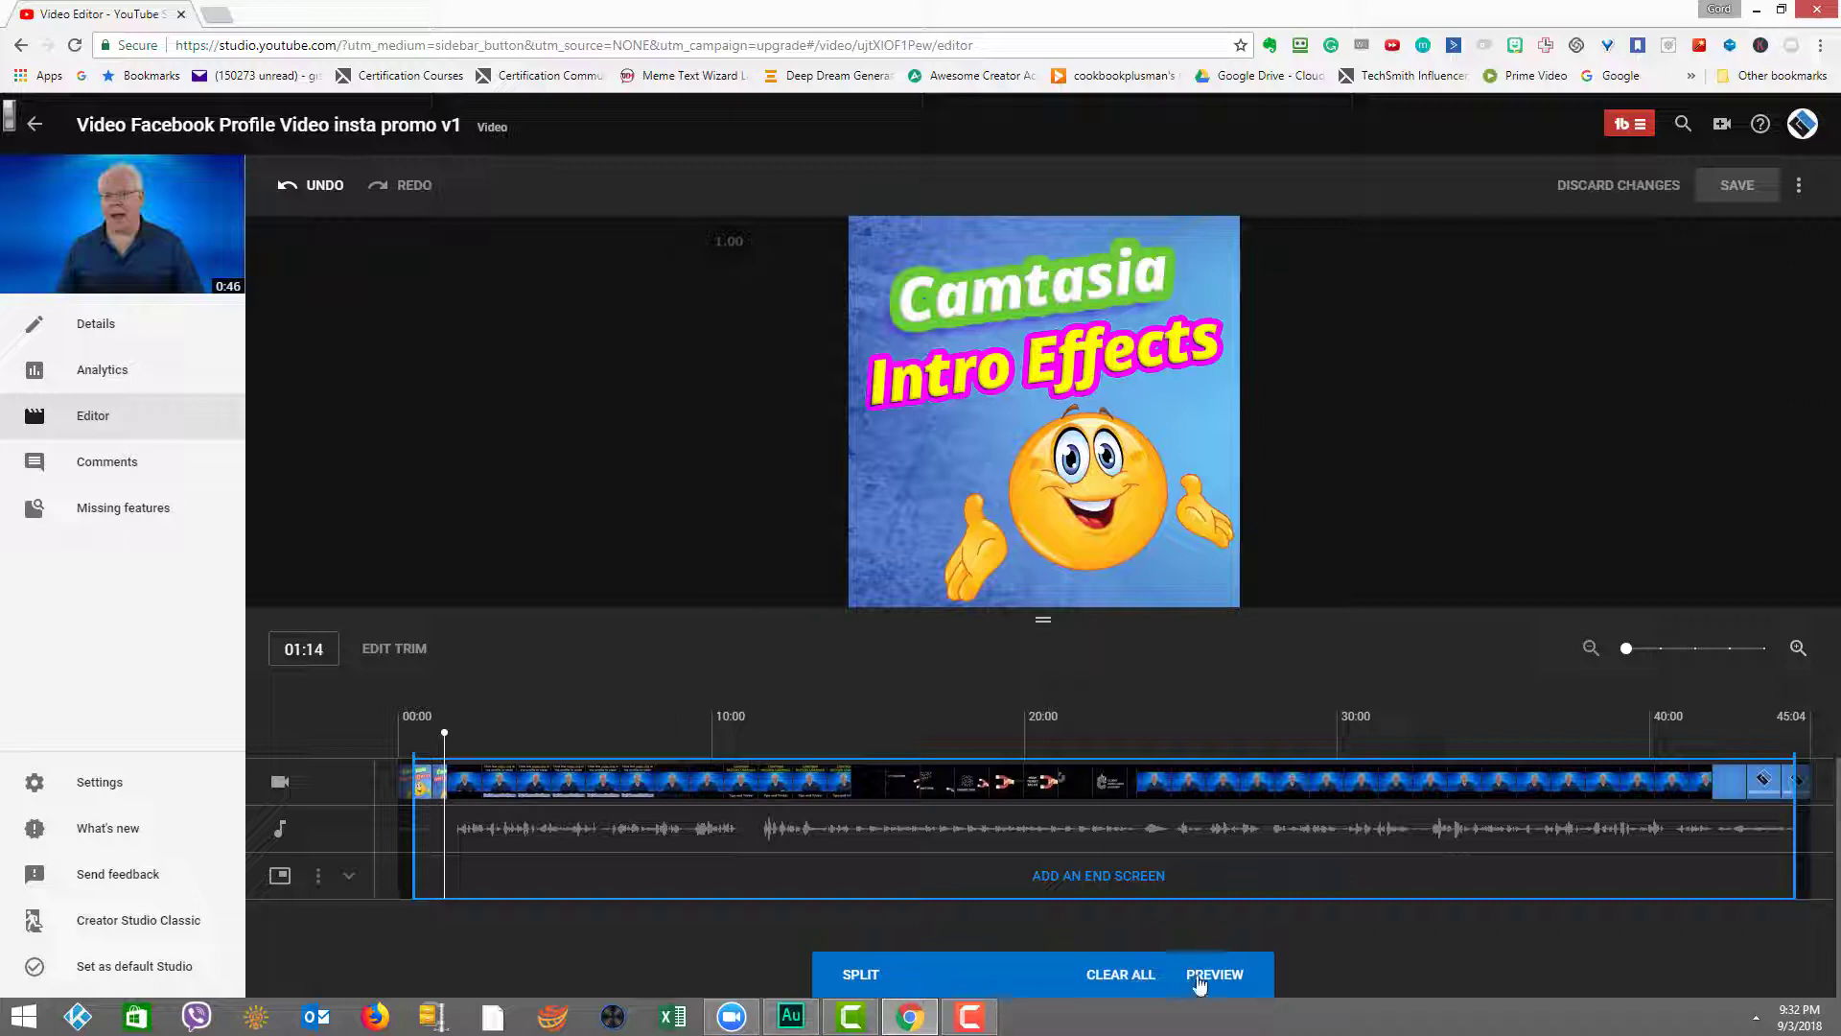
- Split at 01:14, drag the split edge to about 14:17, then undo and redo the split
click(864, 976)
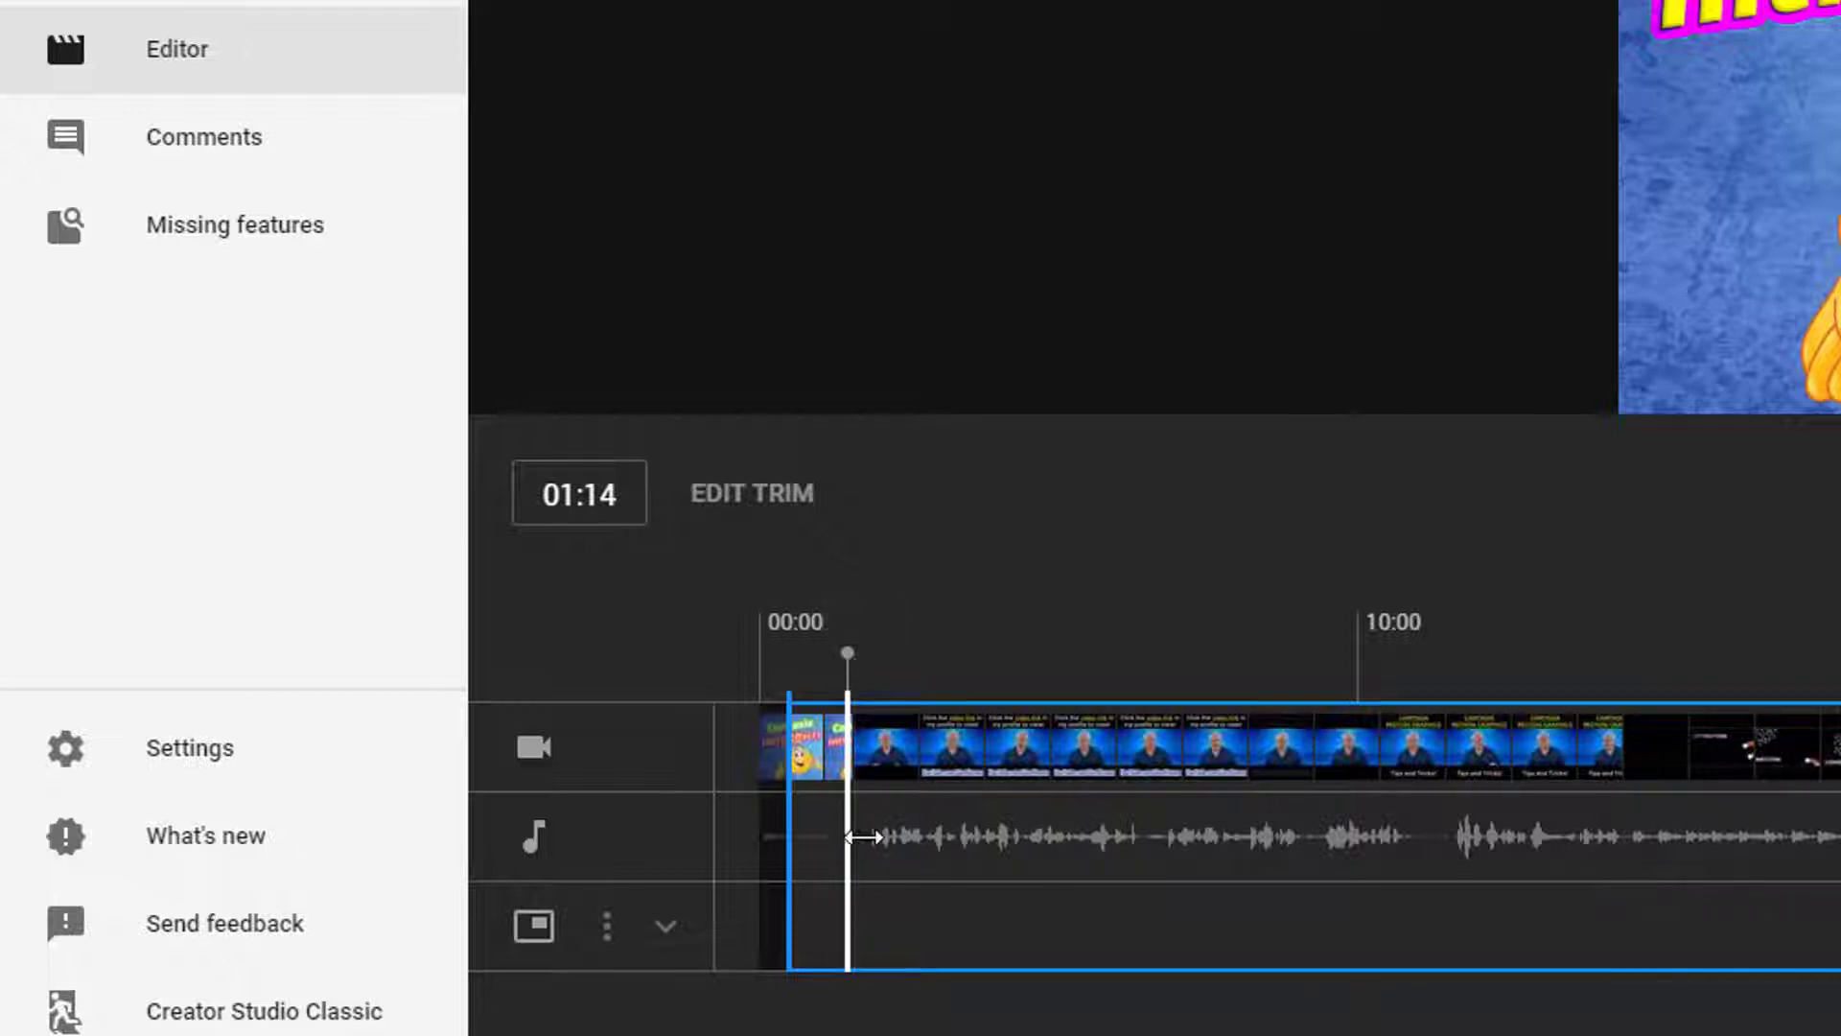
drag(875, 836, 1635, 803)
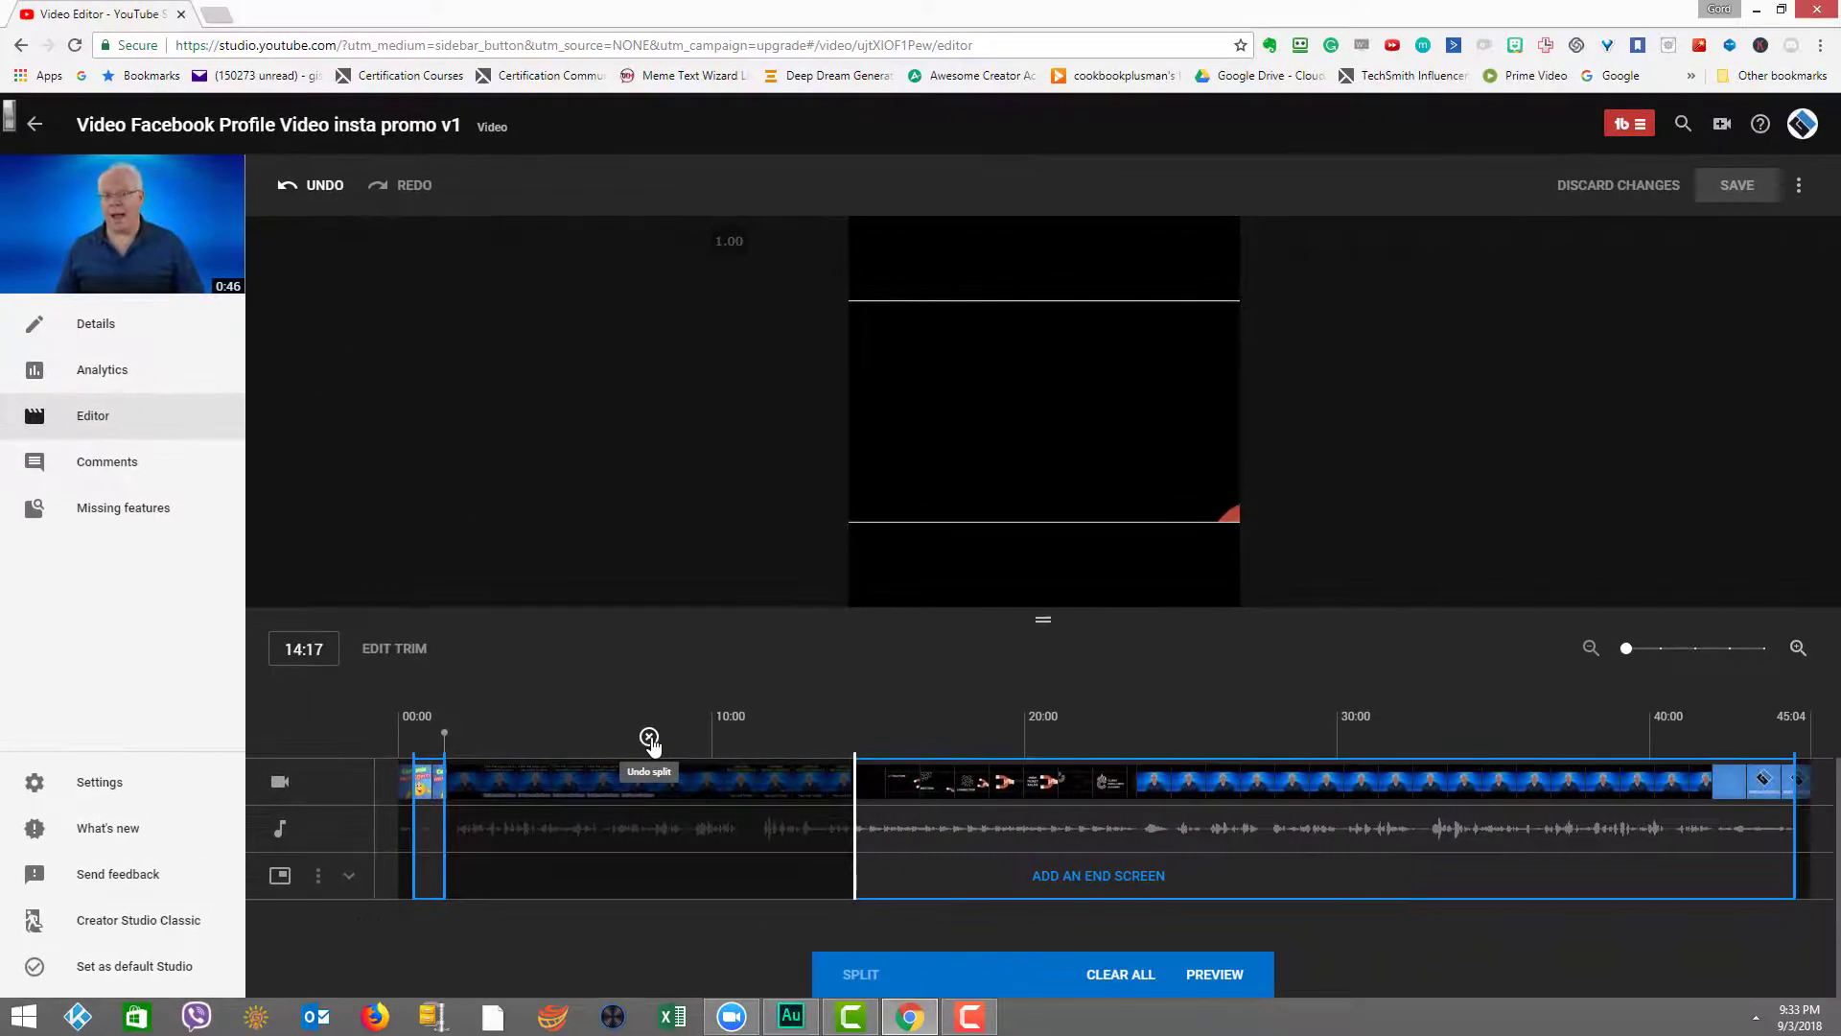
click(649, 738)
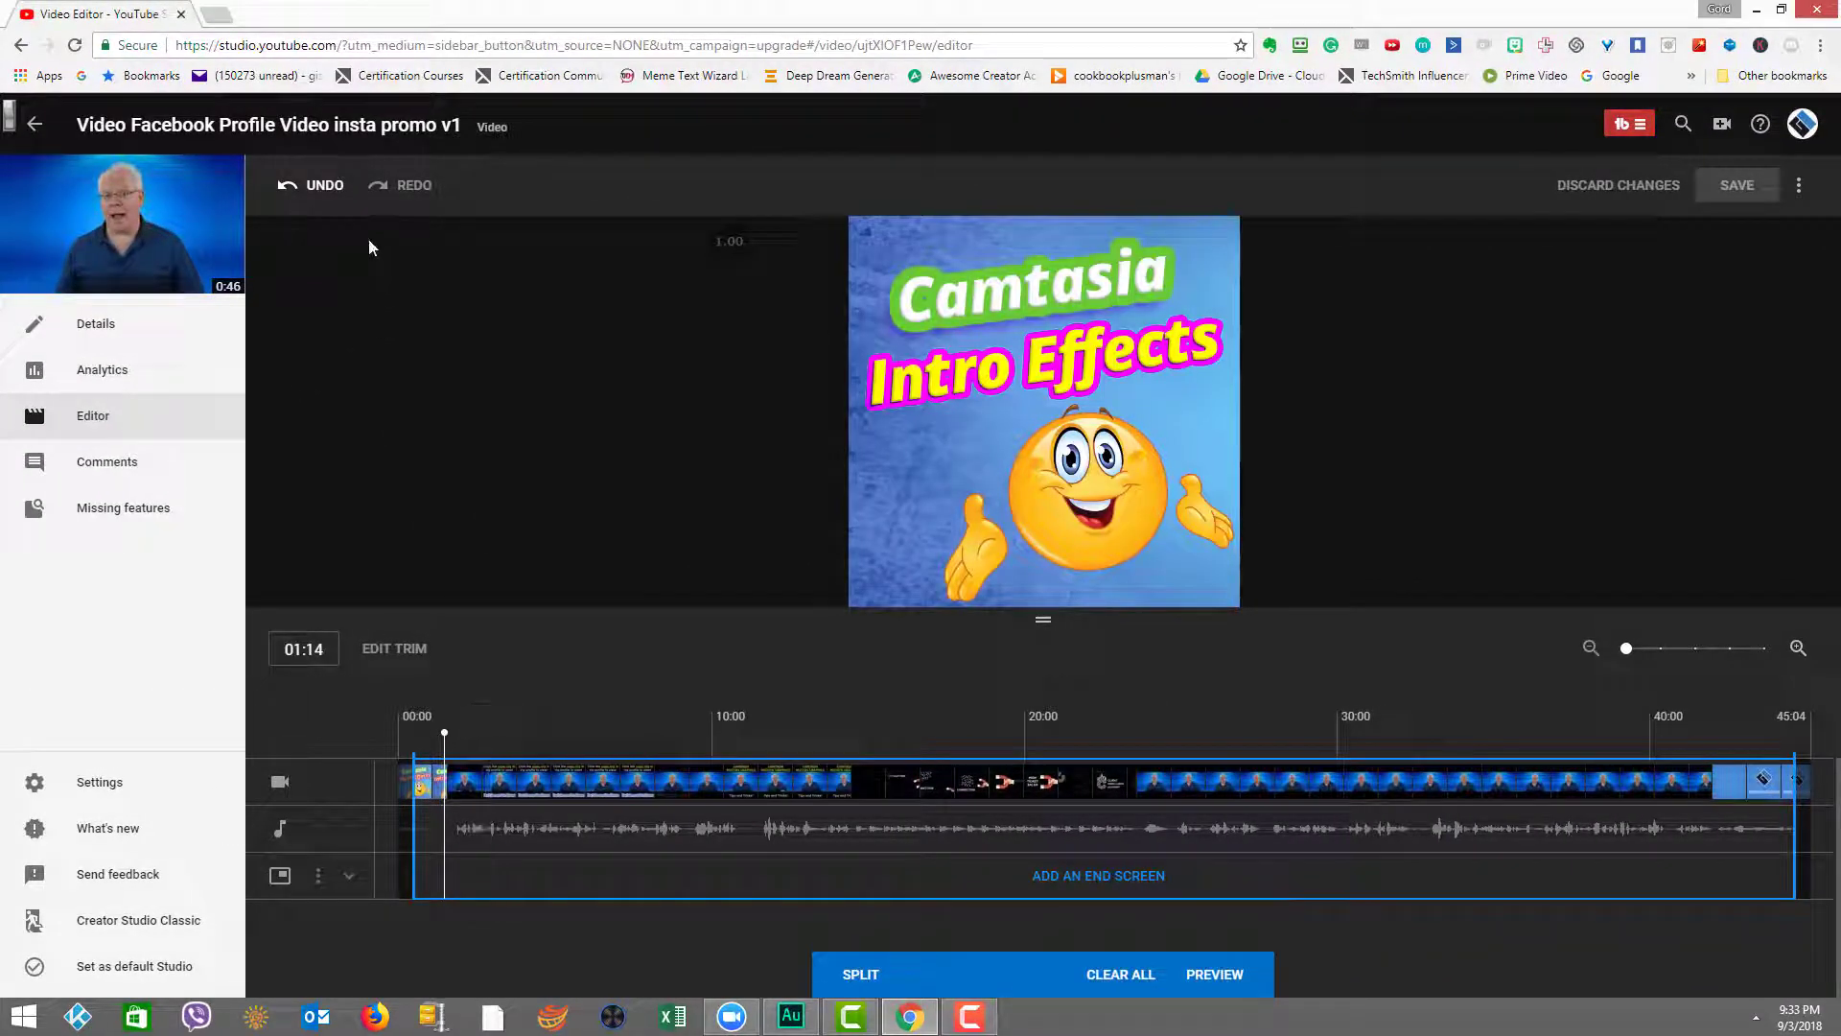
click(326, 190)
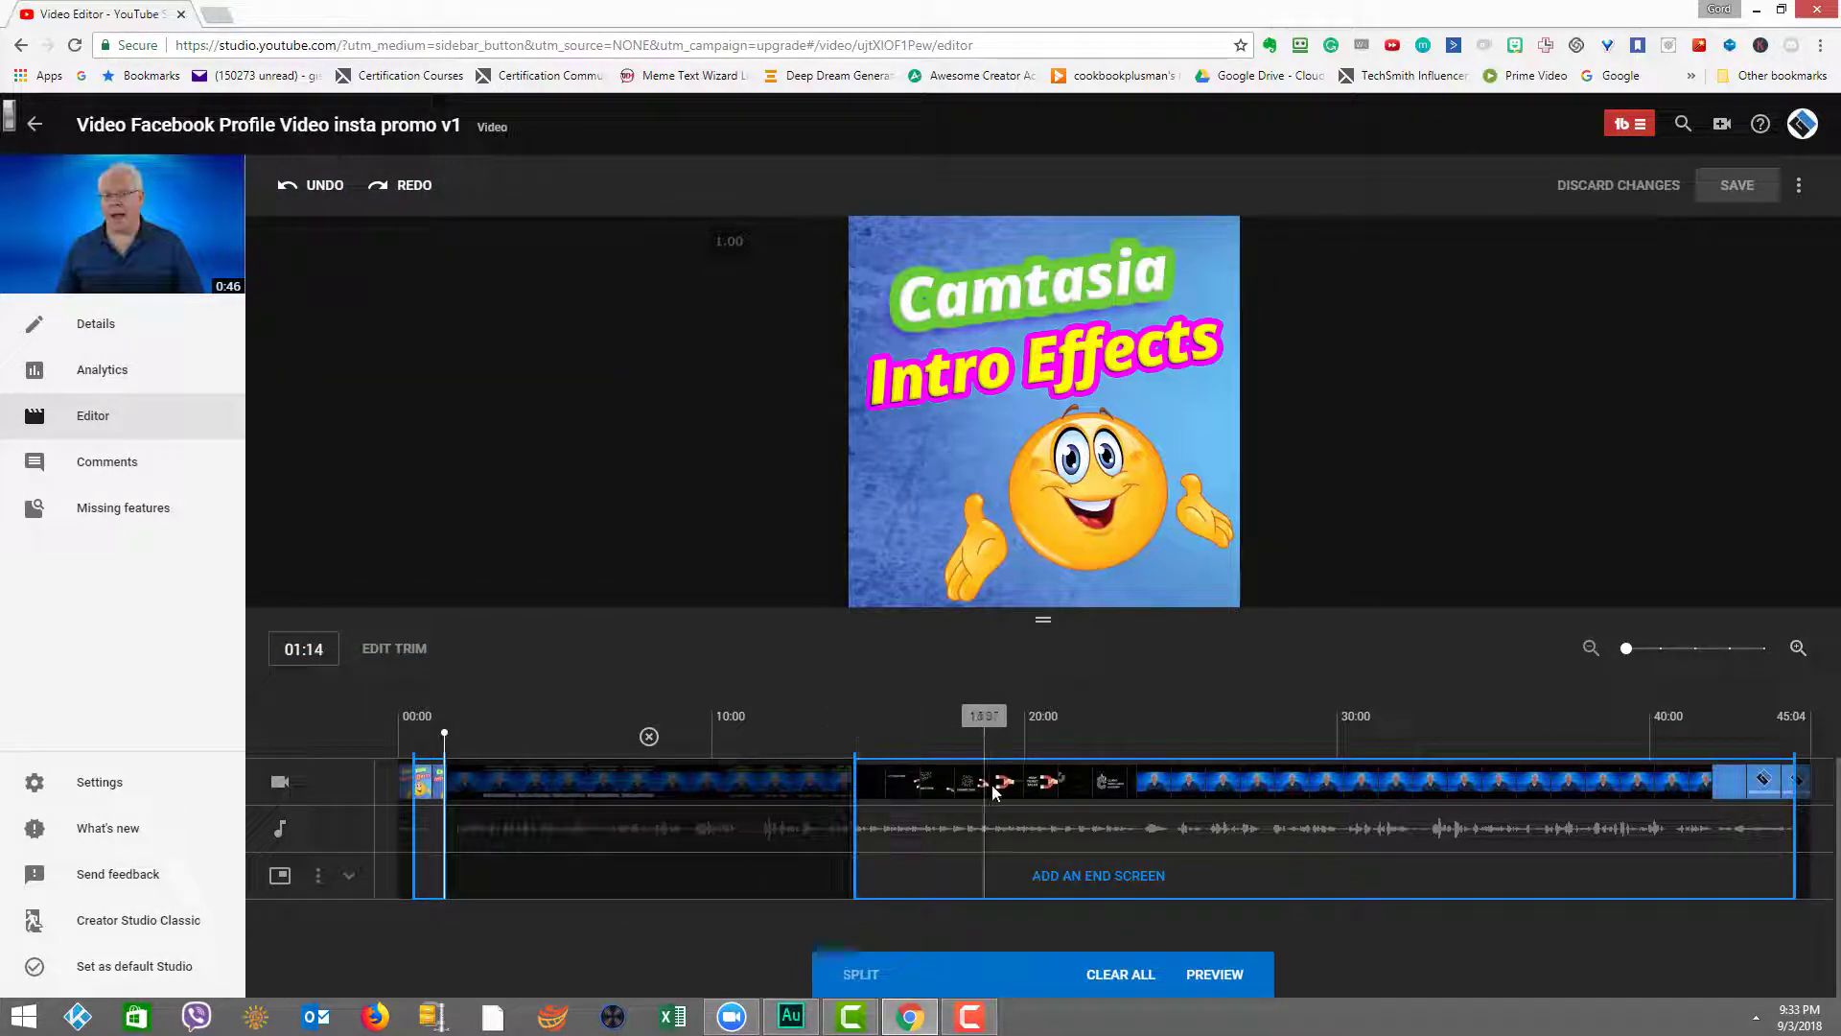
- Split near 23:15 and drag the removed section's end out to 42:01
click(1122, 779)
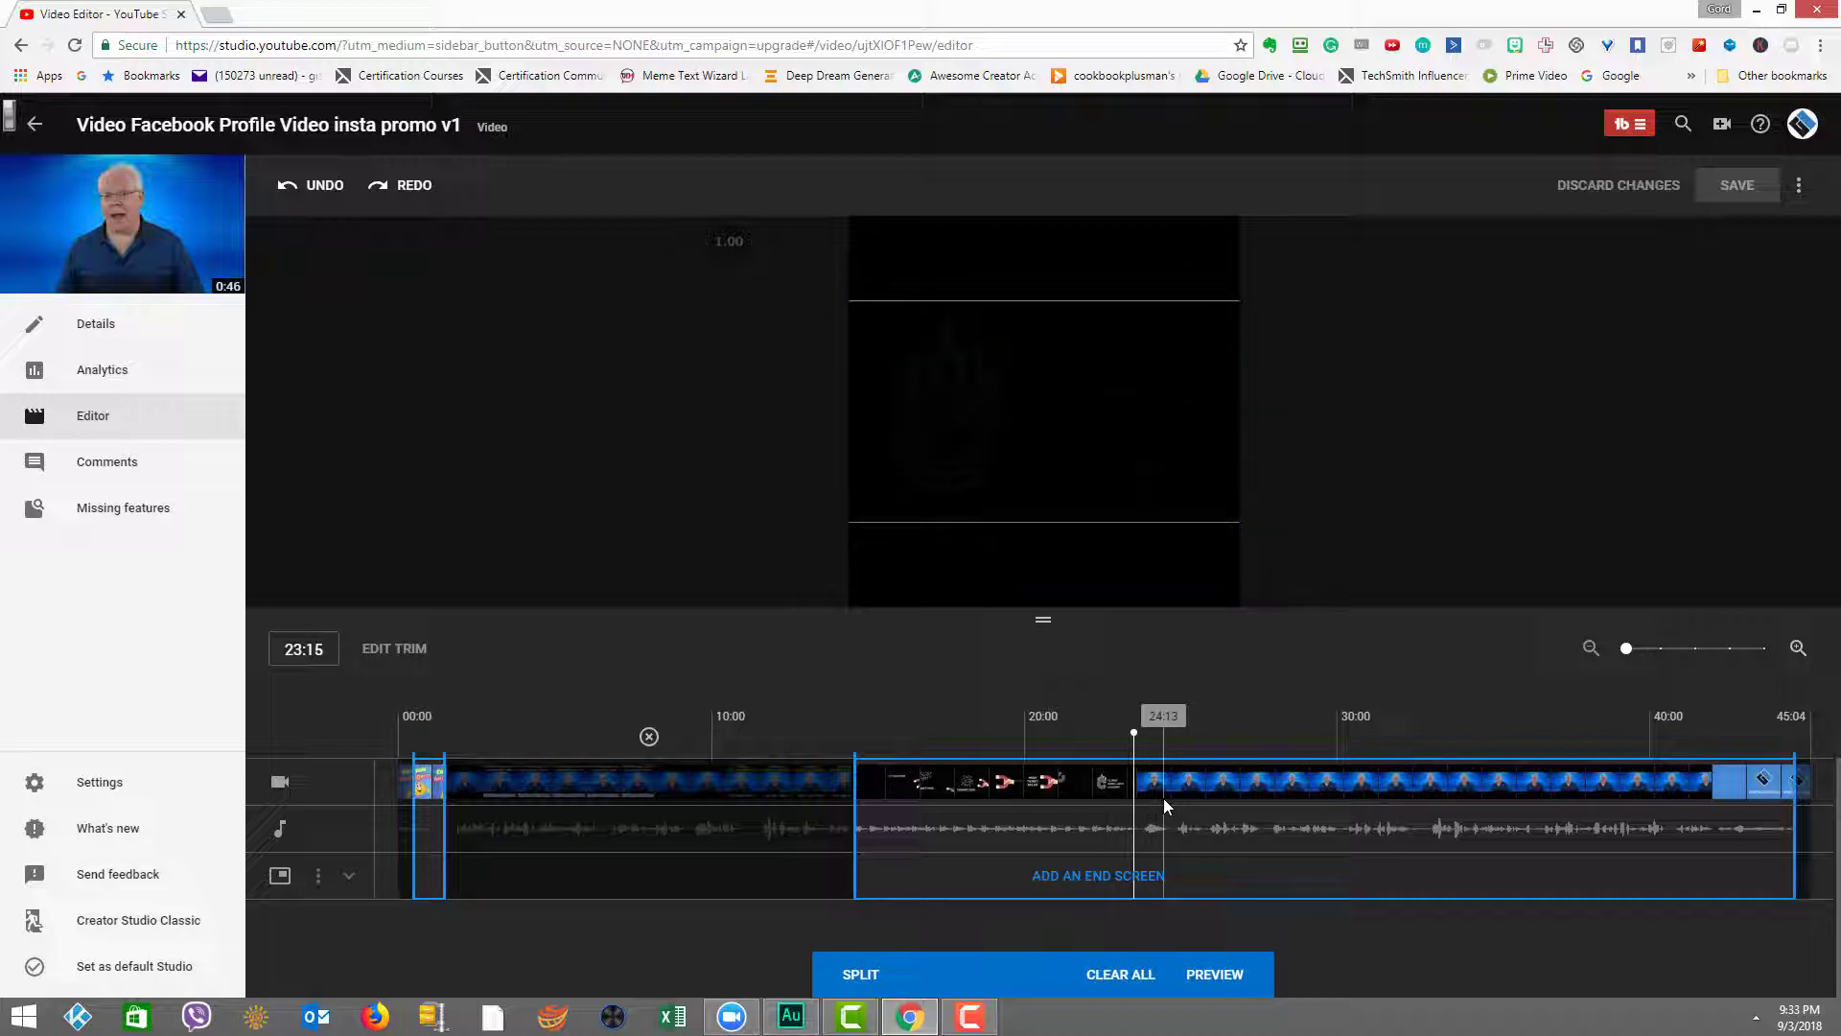
click(857, 974)
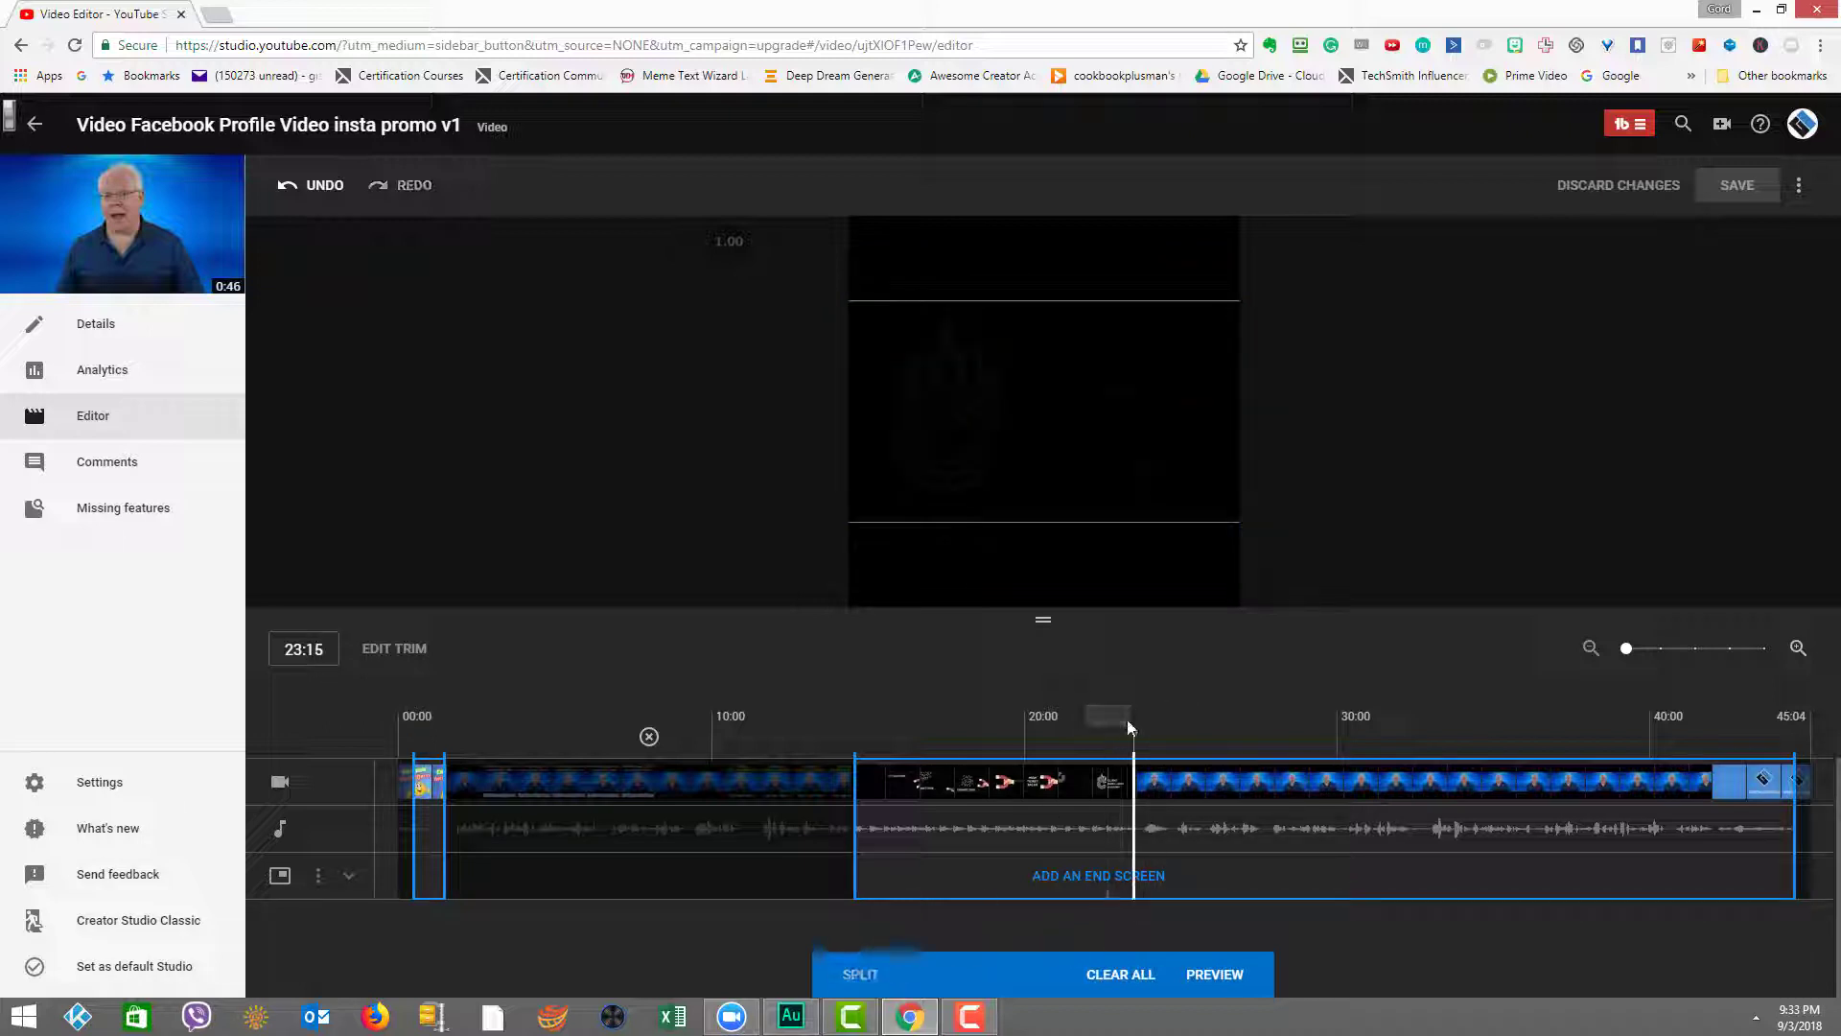
drag(1134, 767, 1707, 759)
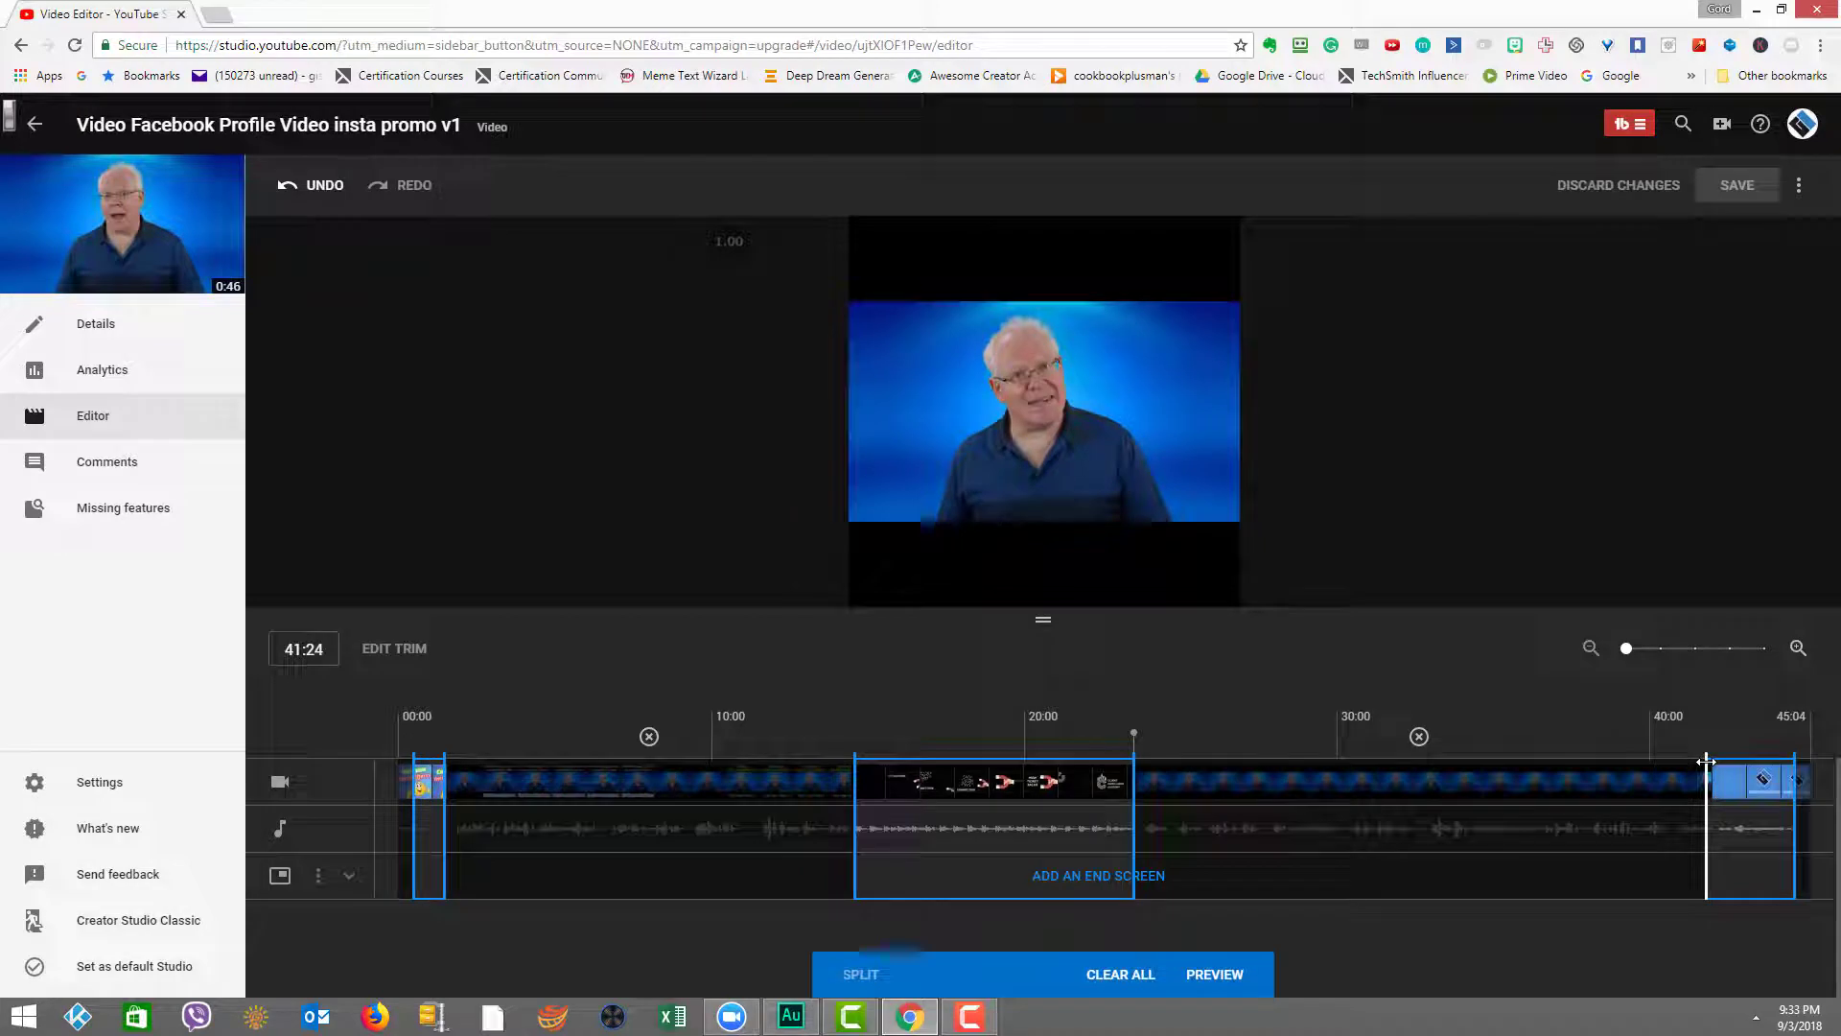
drag(1707, 761, 1706, 760)
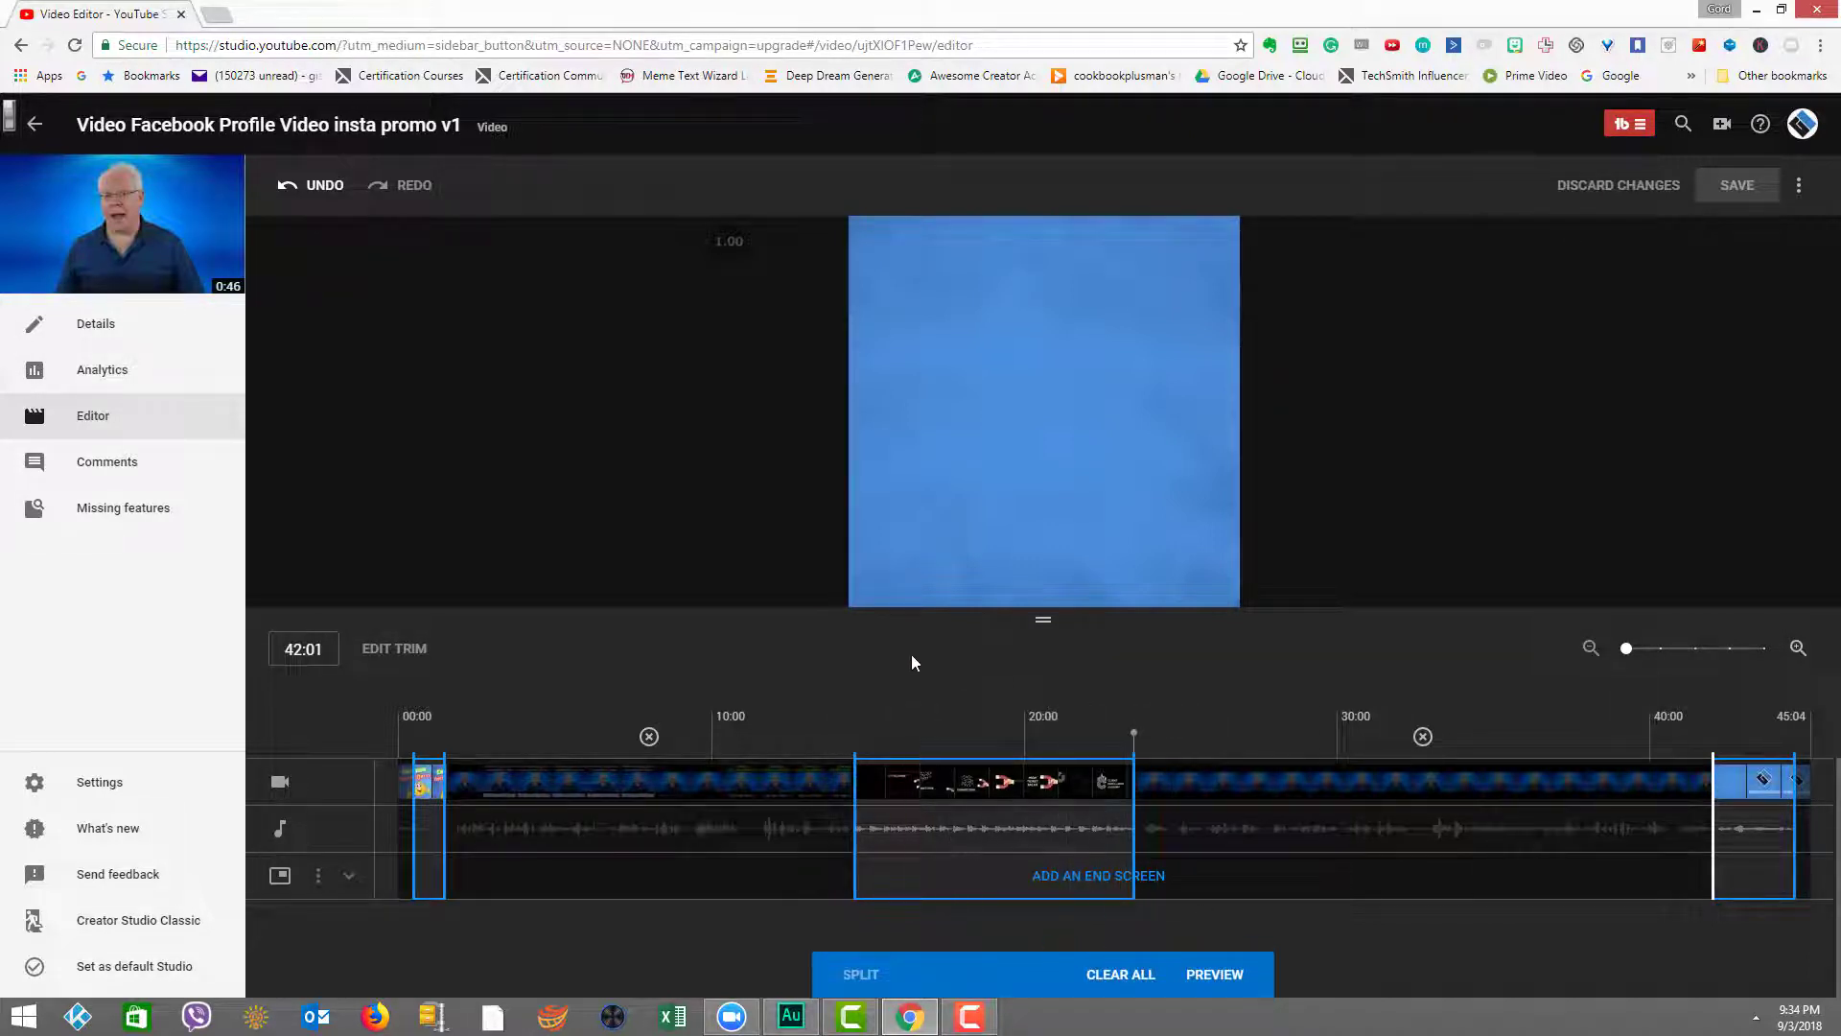
click(729, 587)
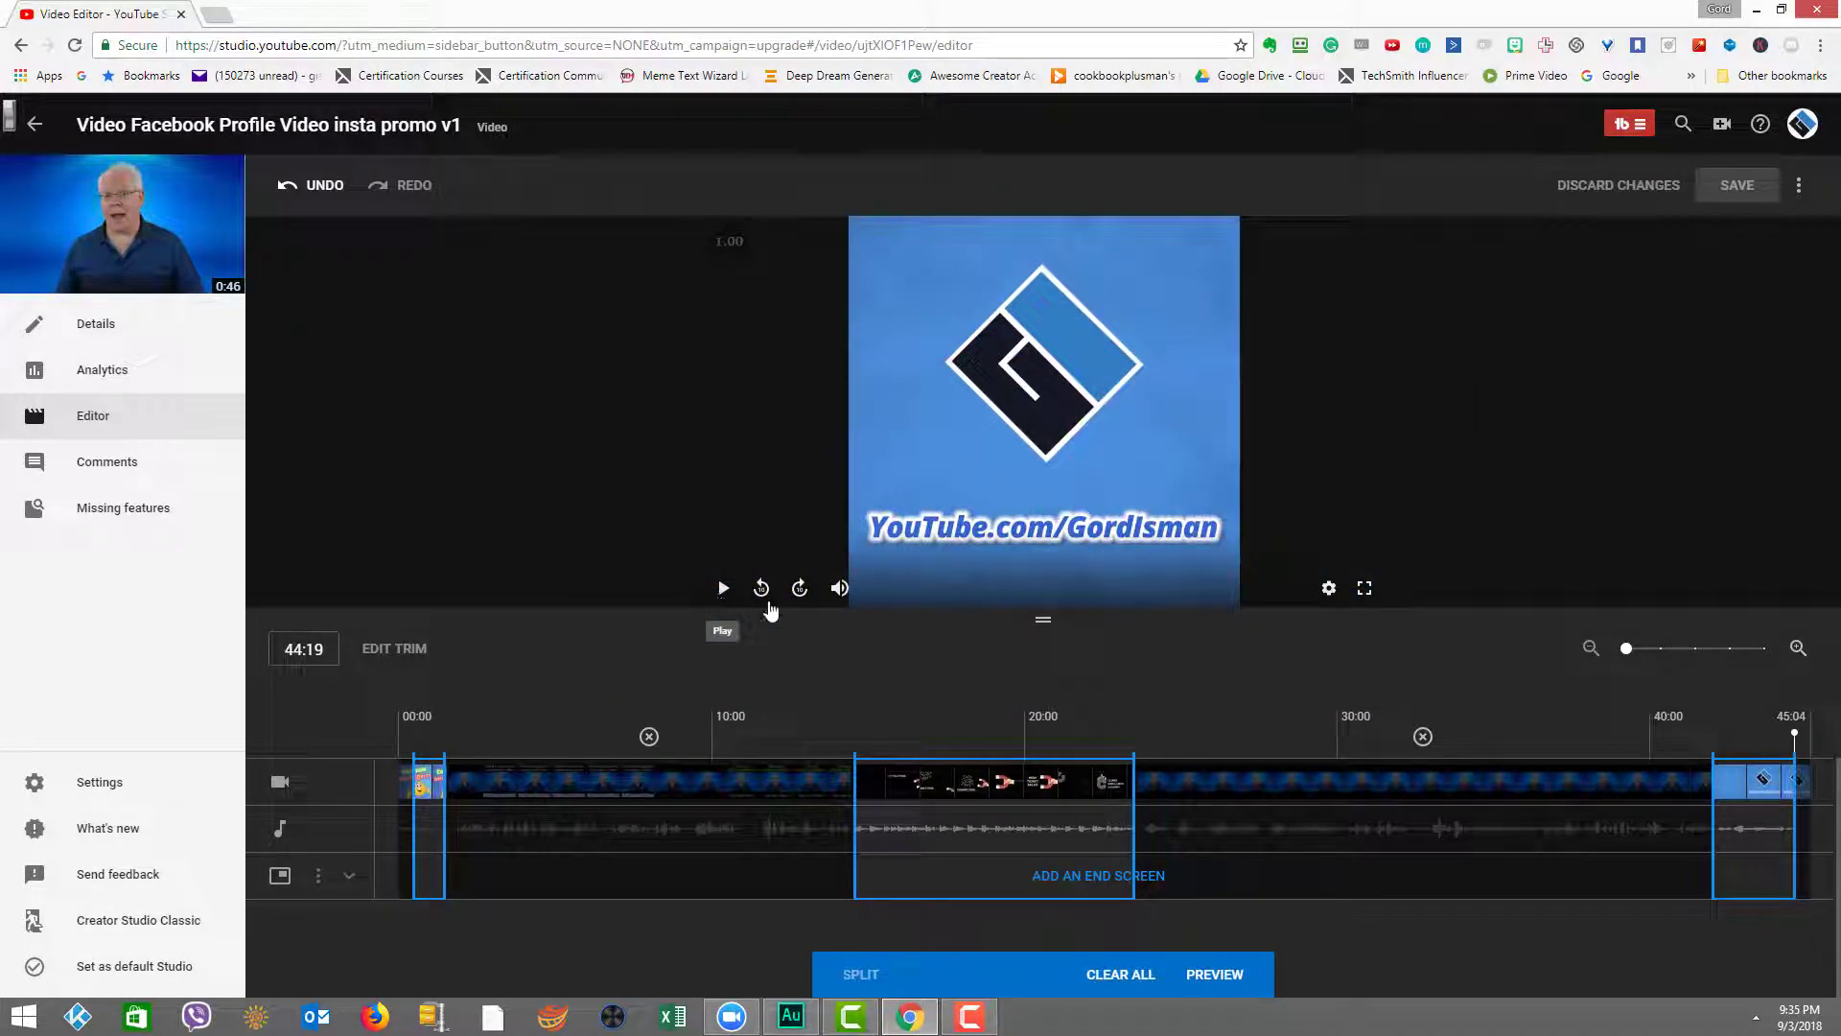
- Preview the trimmed video, then discard all changes and undo to restore the 44:19 cut
click(1213, 977)
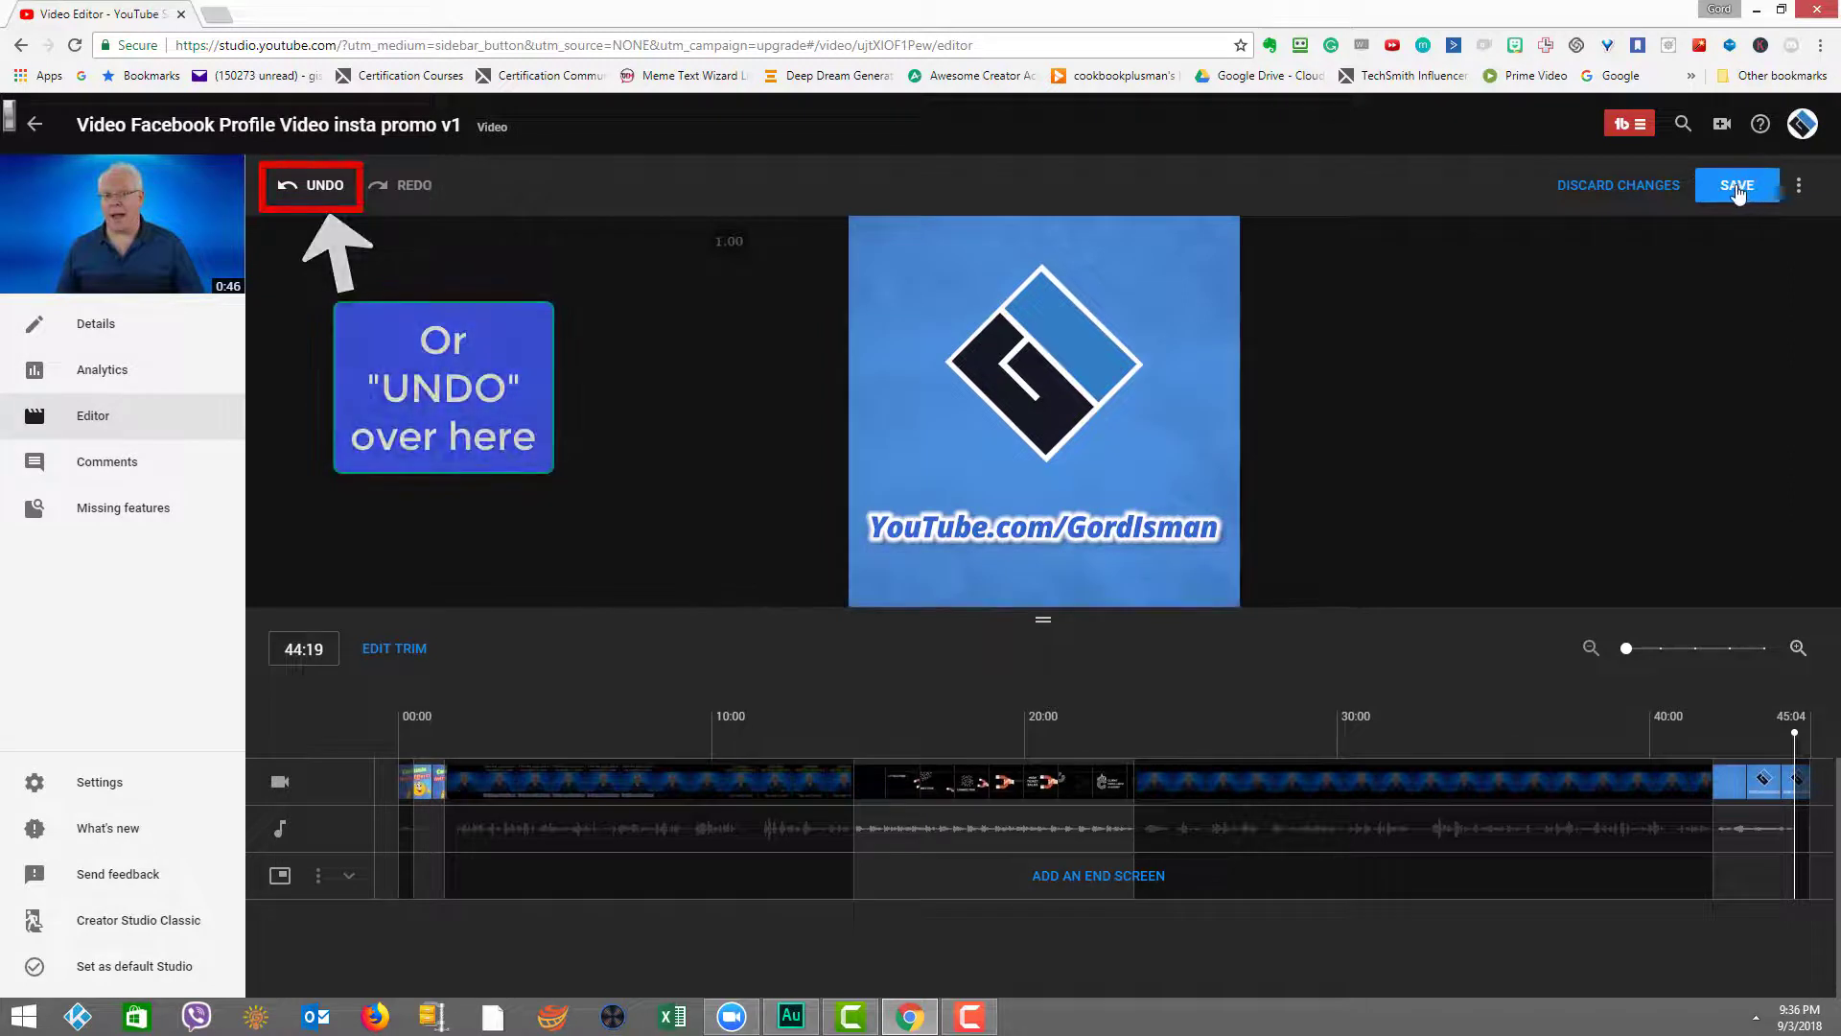
click(1615, 190)
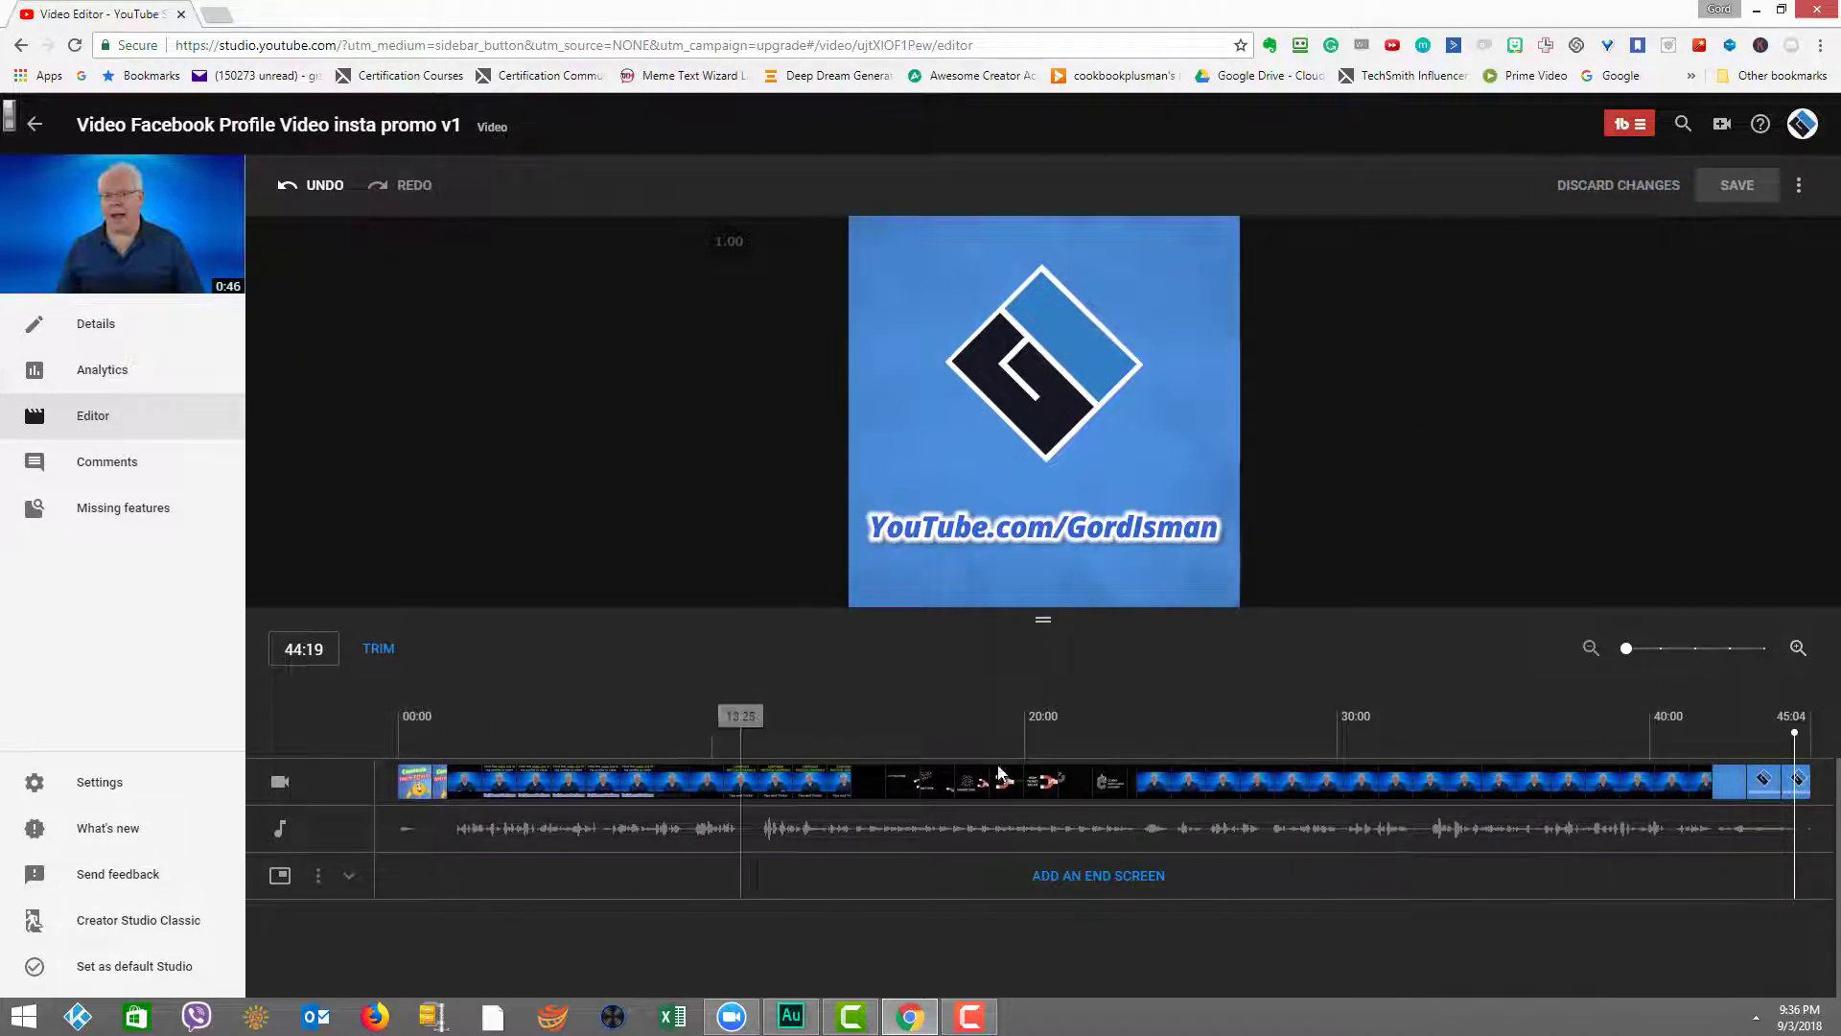
click(339, 187)
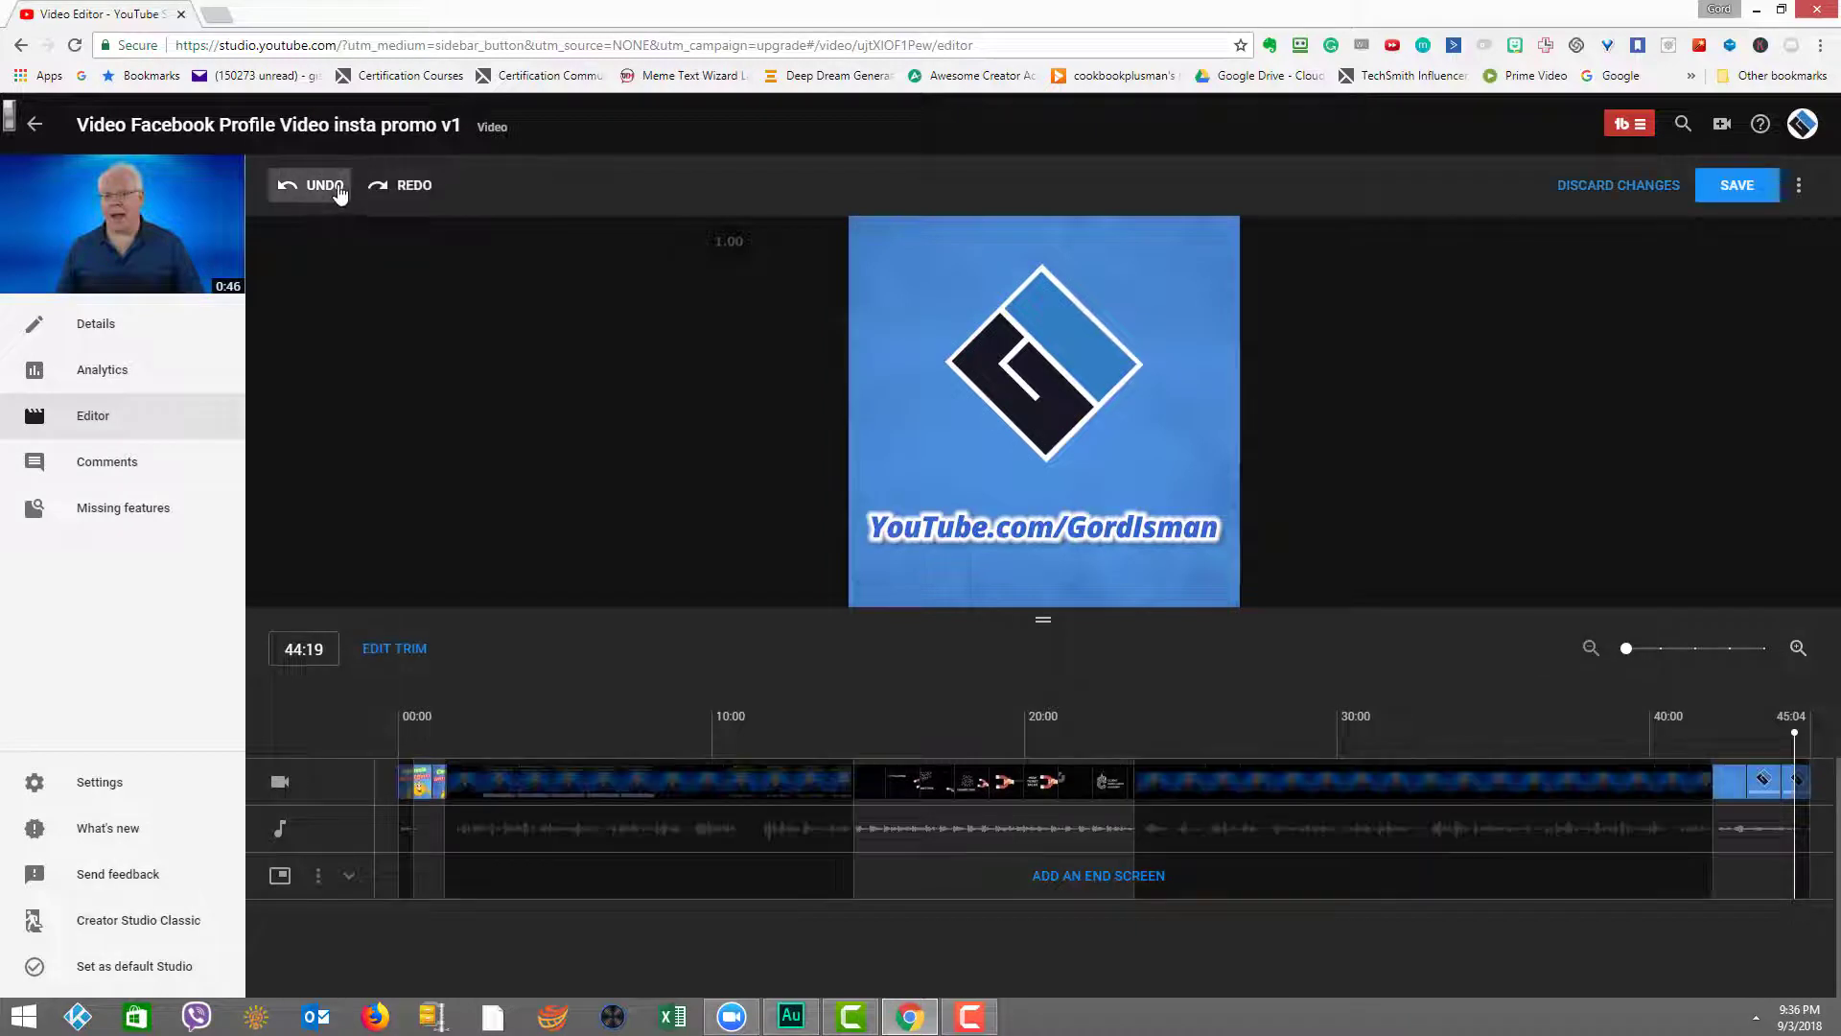
- Save the edits, bringing up the 'Save changes to existing video' confirmation
click(1743, 189)
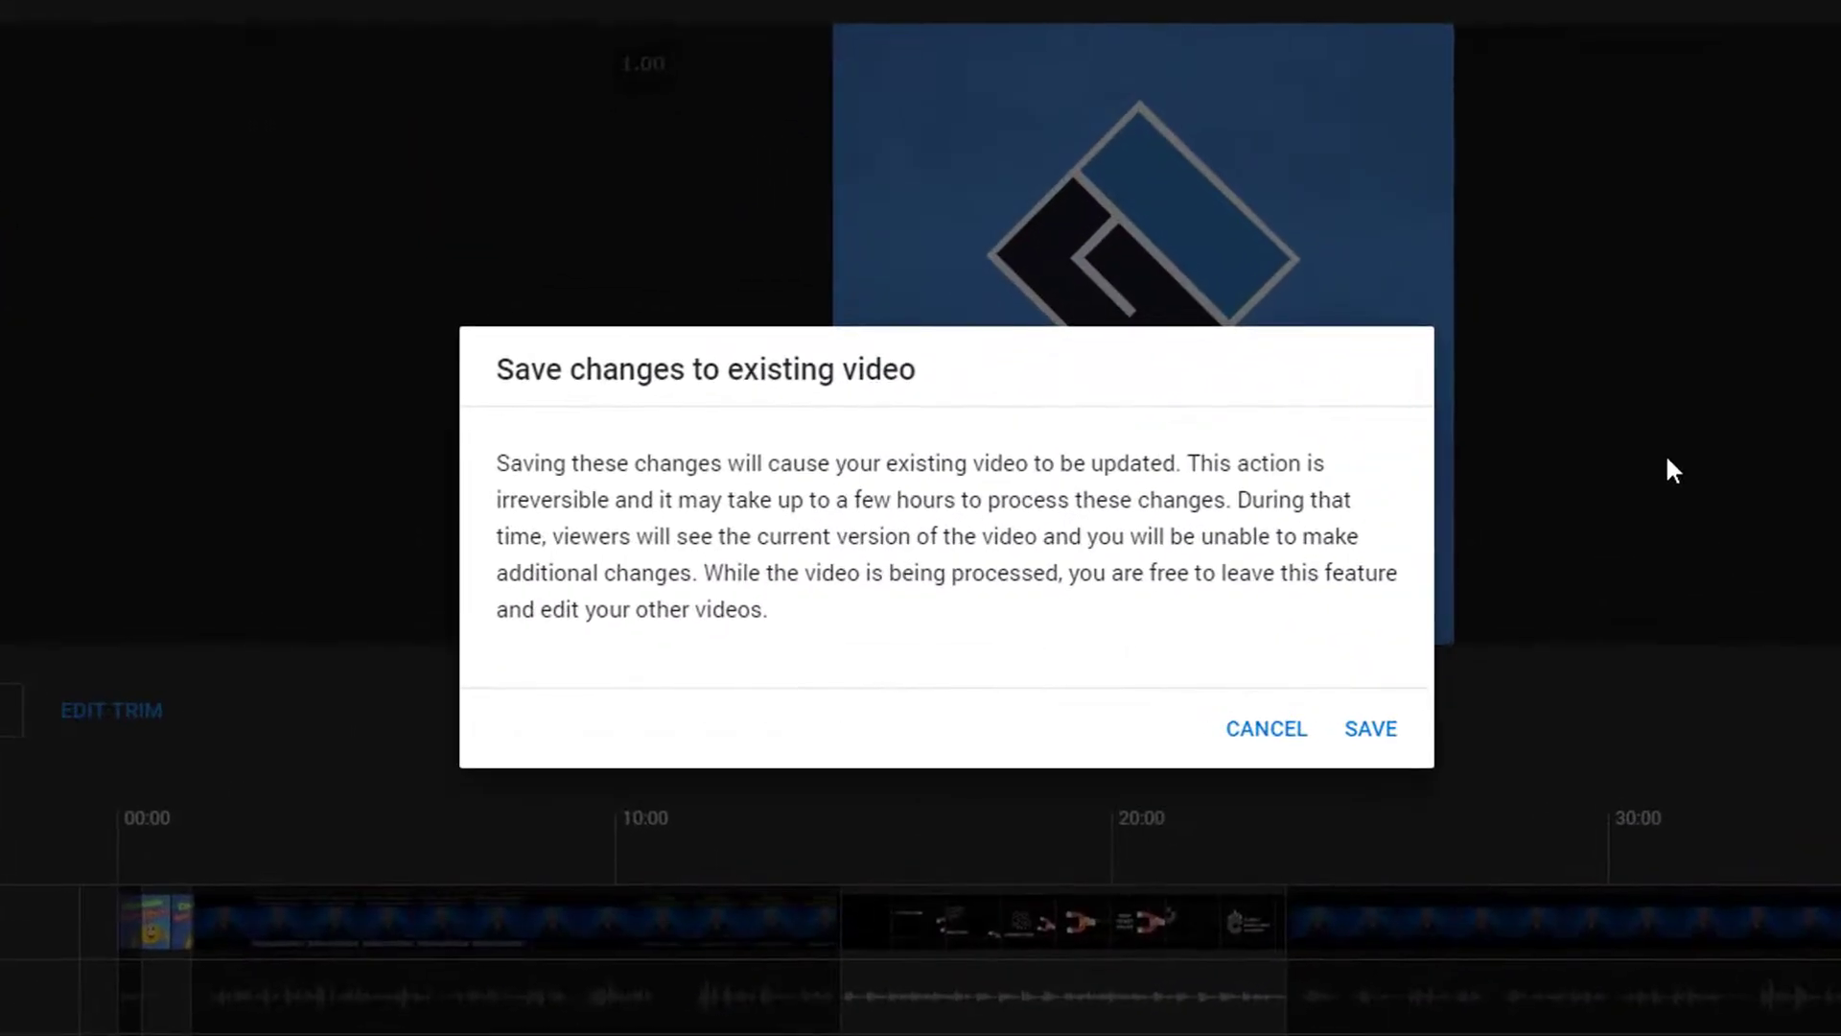